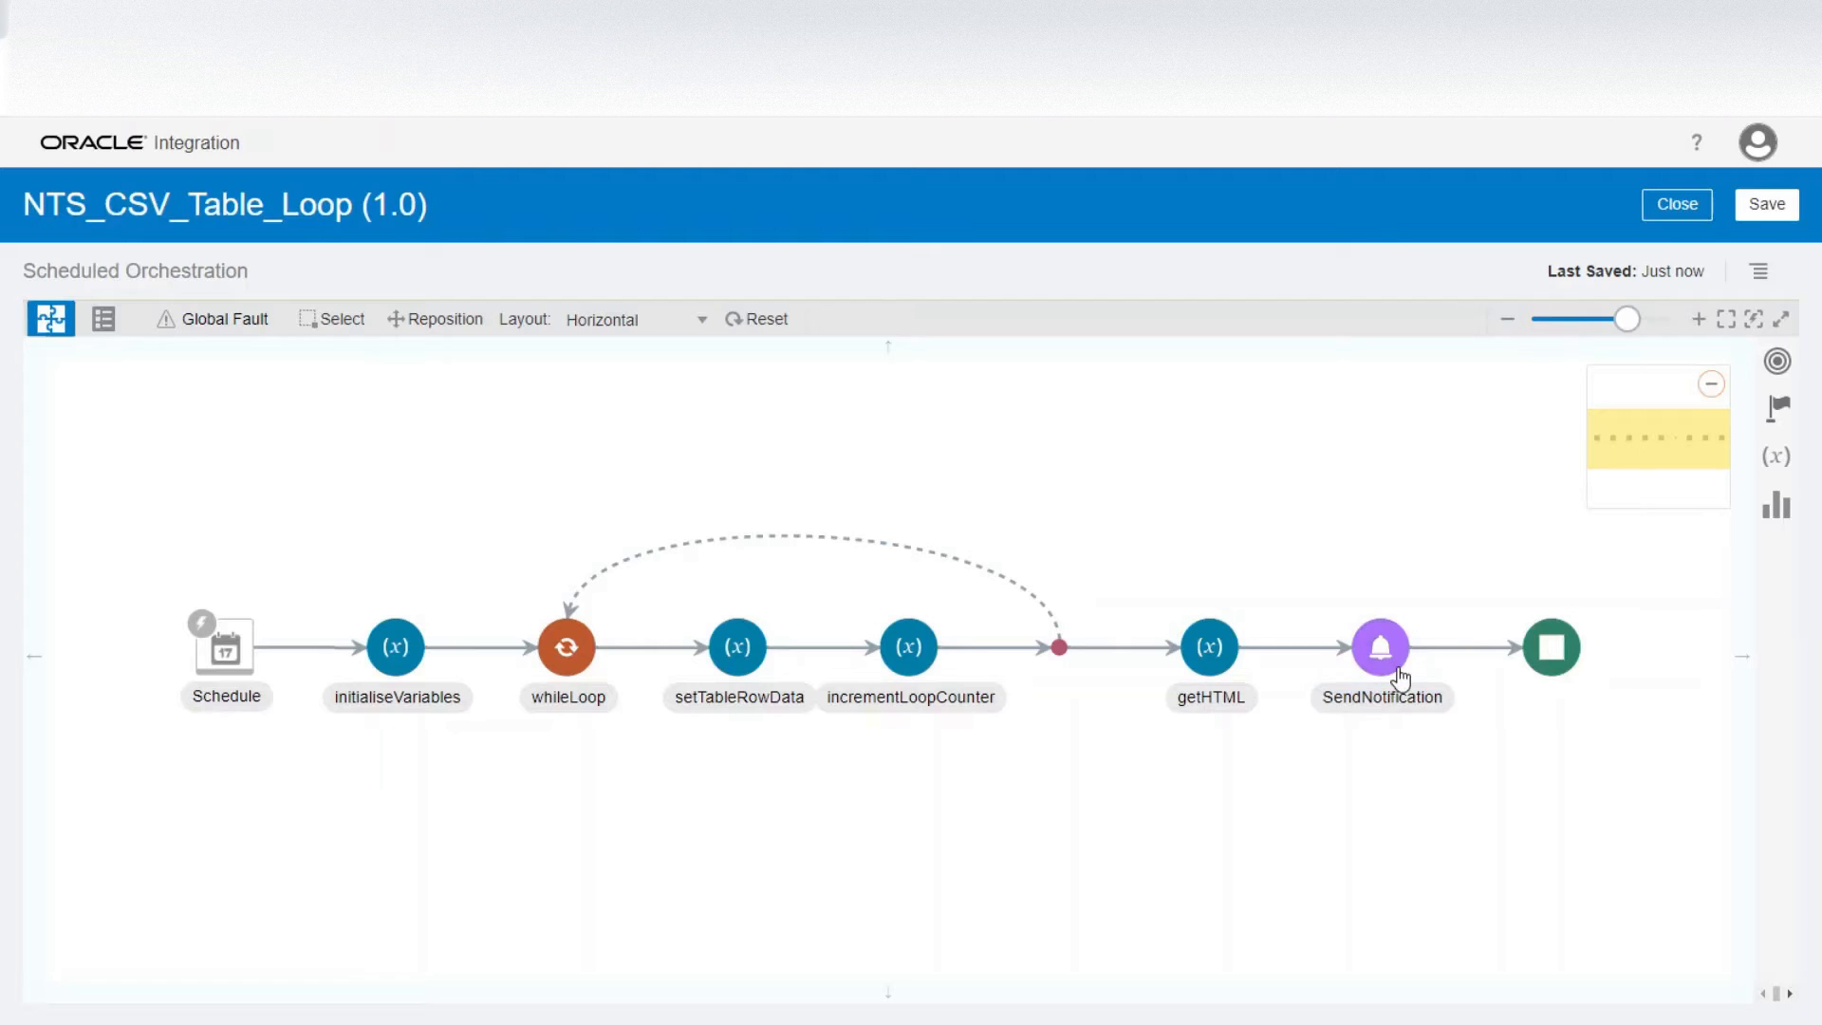
- Open the SendNotification action and examine its HTML email body from the opening to closing html tags, including the {tableData1} placeholder
click(1399, 675)
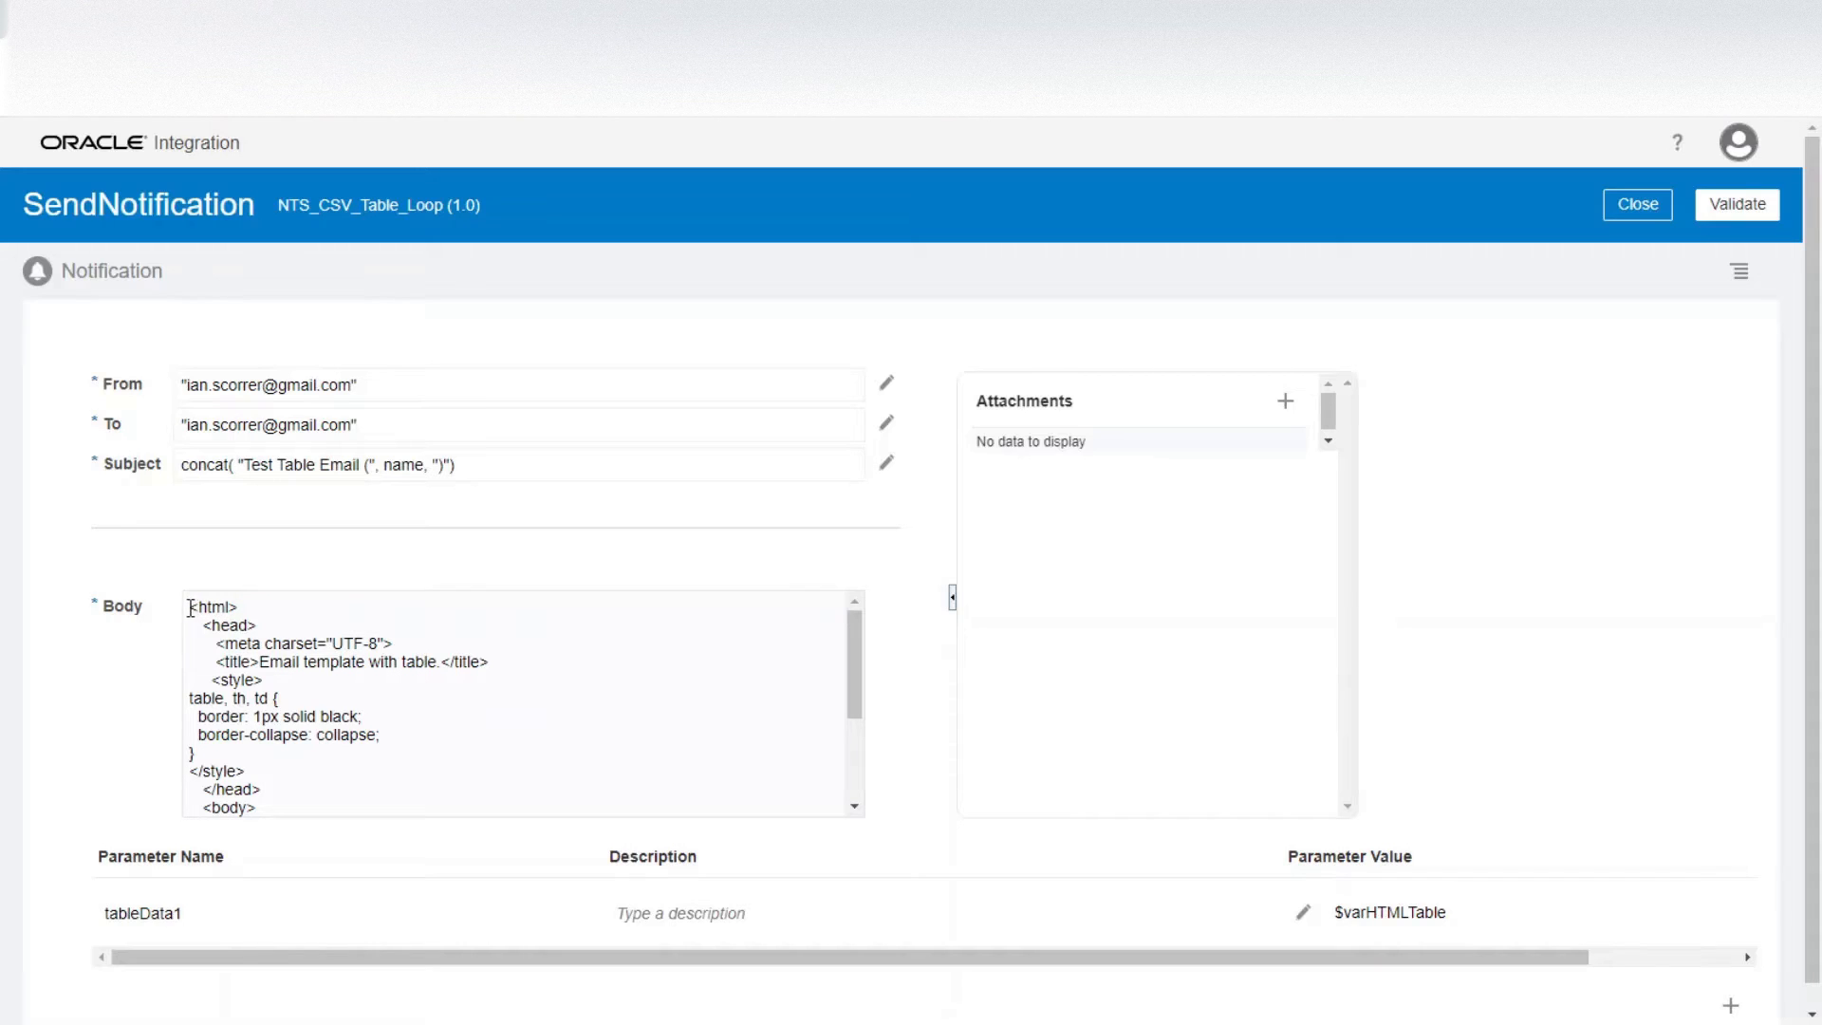
drag(189, 608, 246, 608)
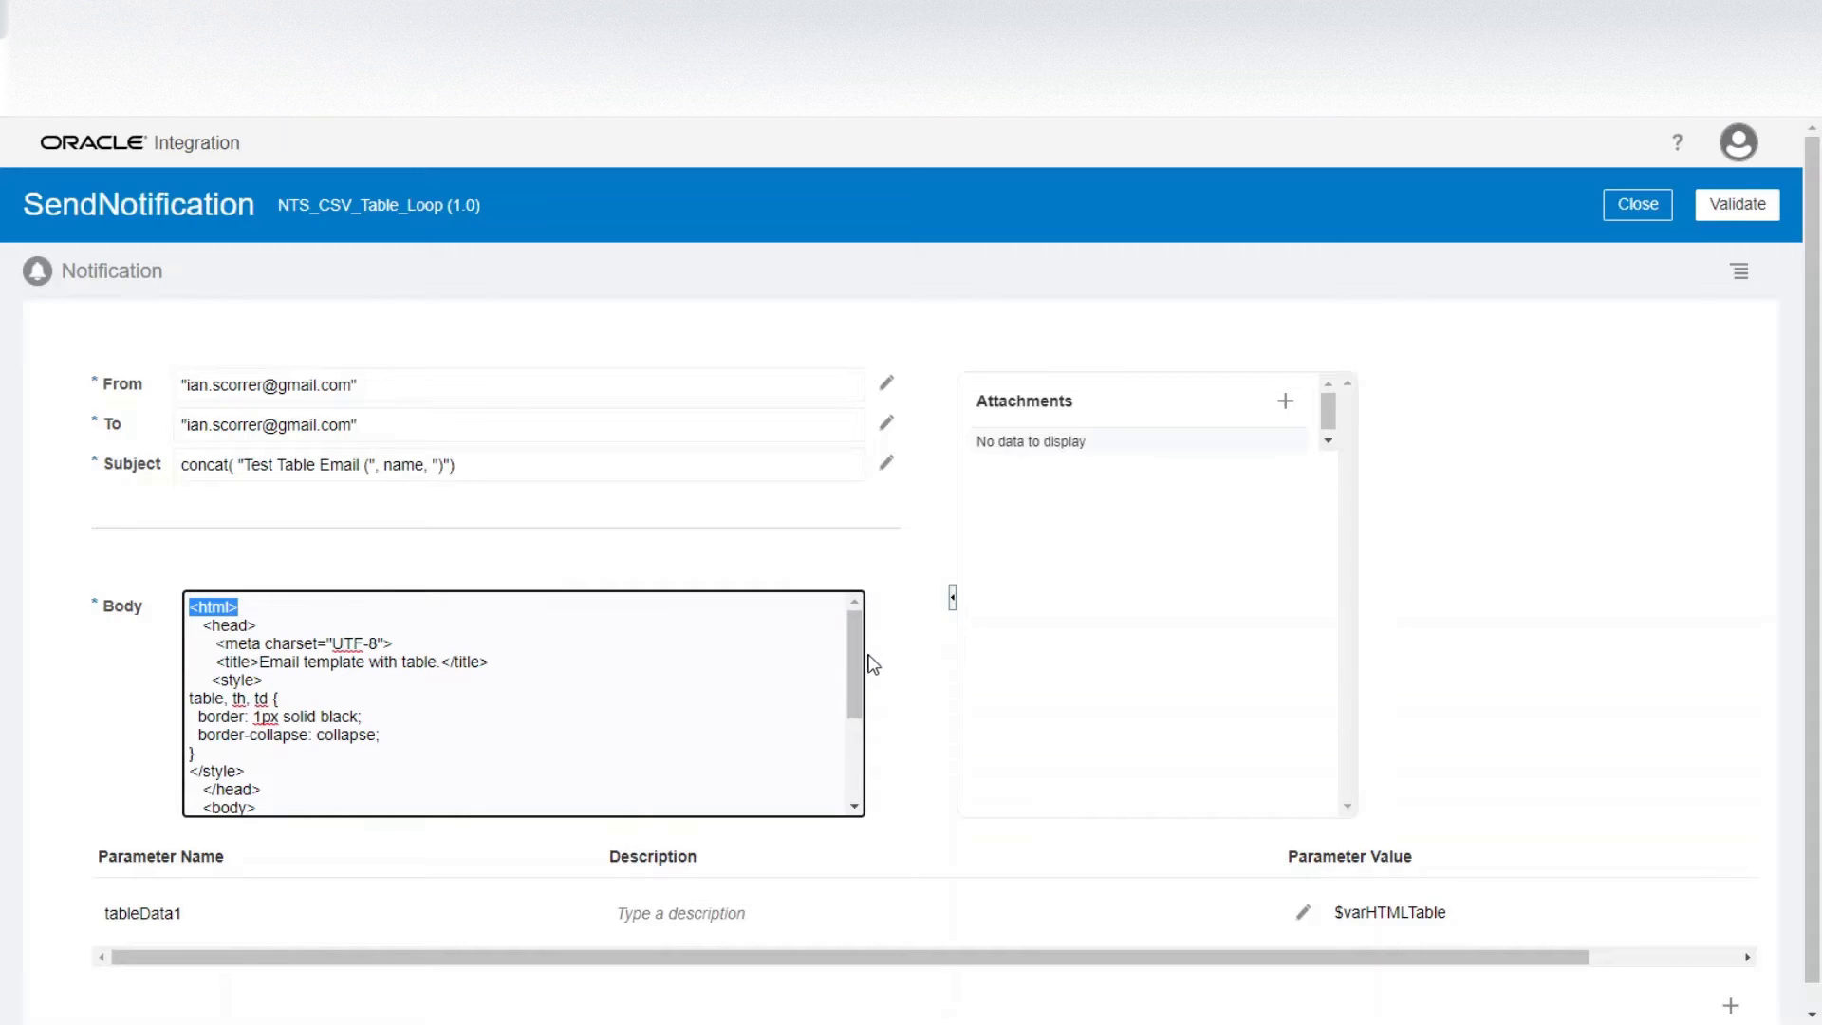
drag(858, 661, 831, 799)
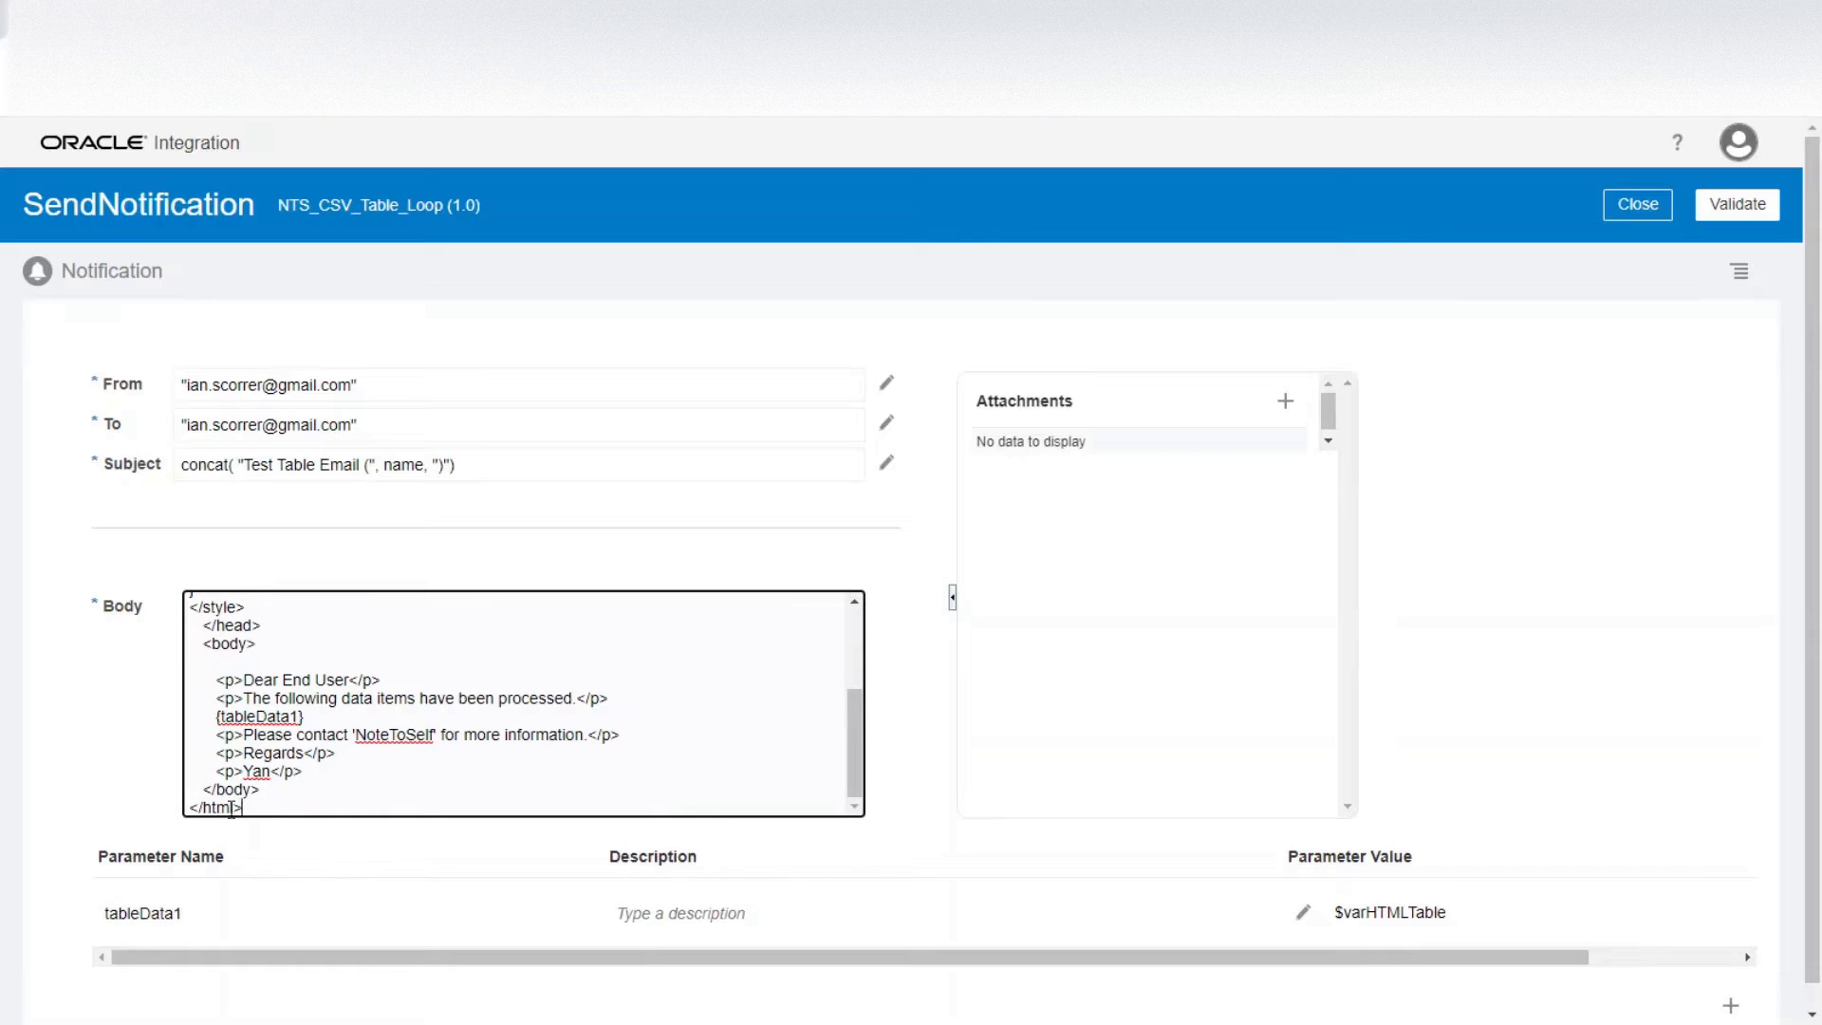
drag(244, 806, 192, 804)
drag(852, 731, 846, 642)
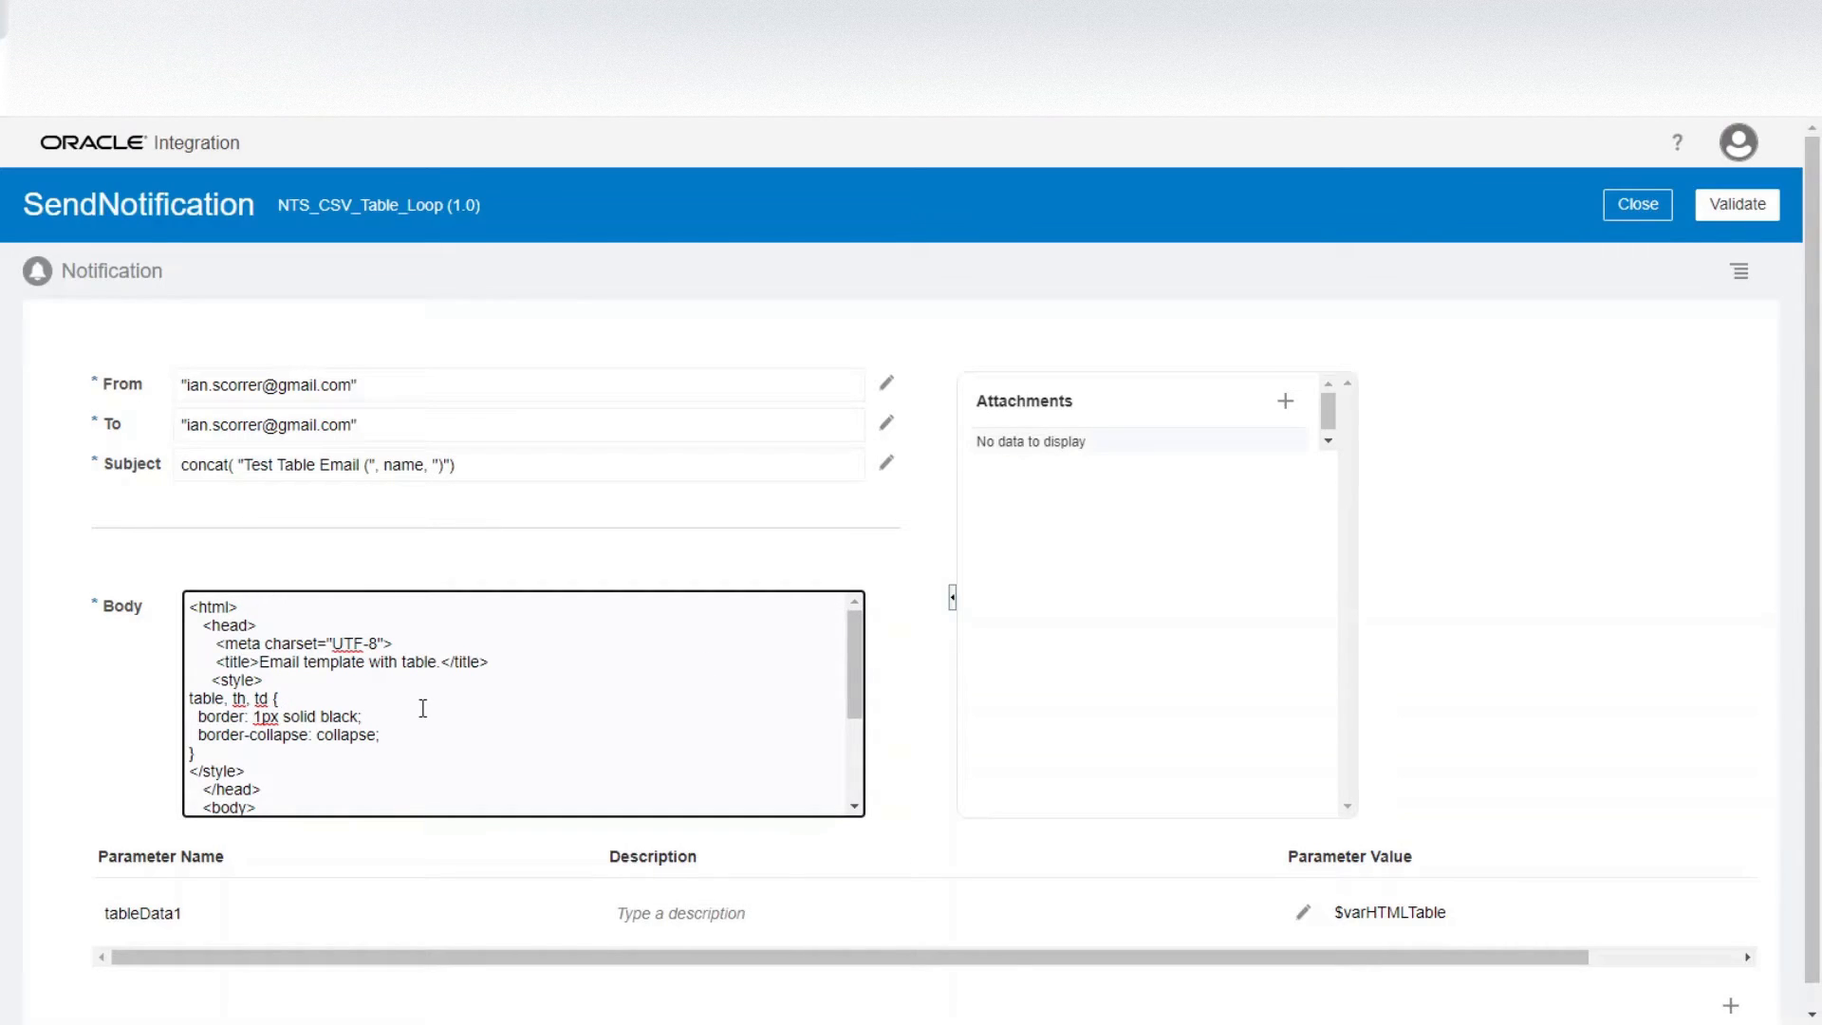
scroll(423, 707, down, 2)
scroll(423, 708, down, 1)
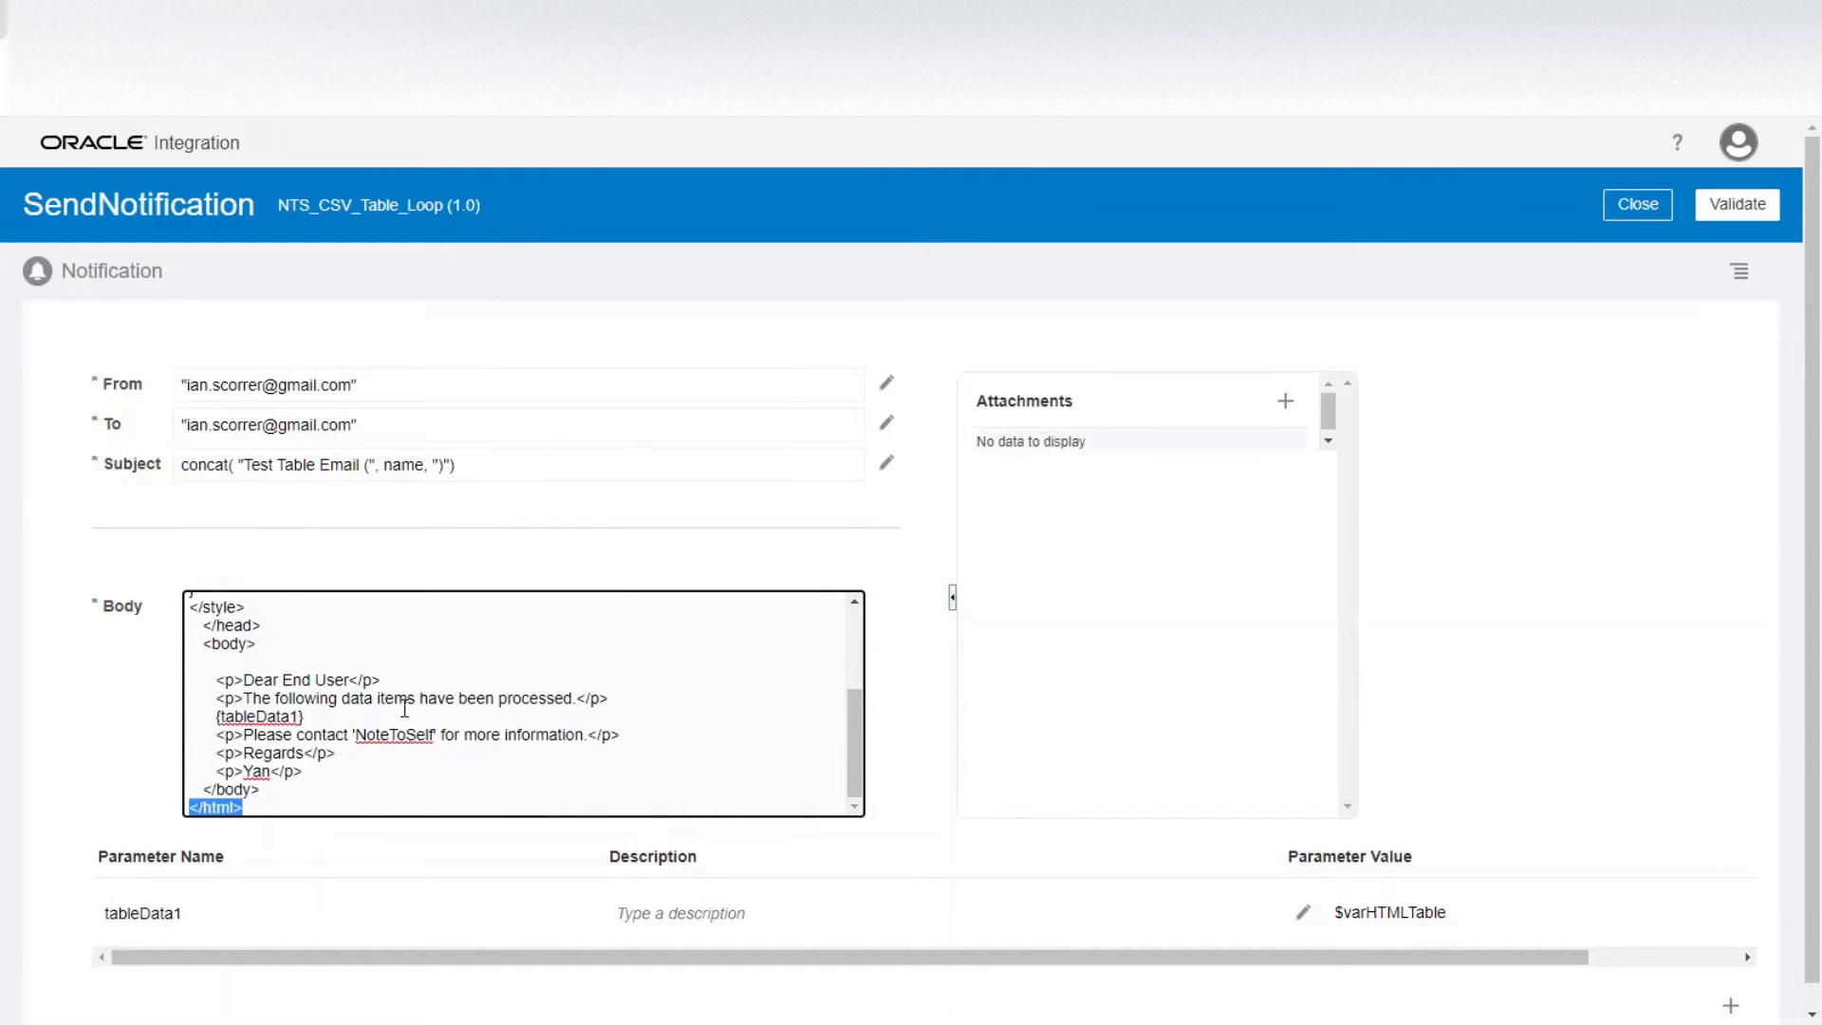
drag(336, 716, 158, 723)
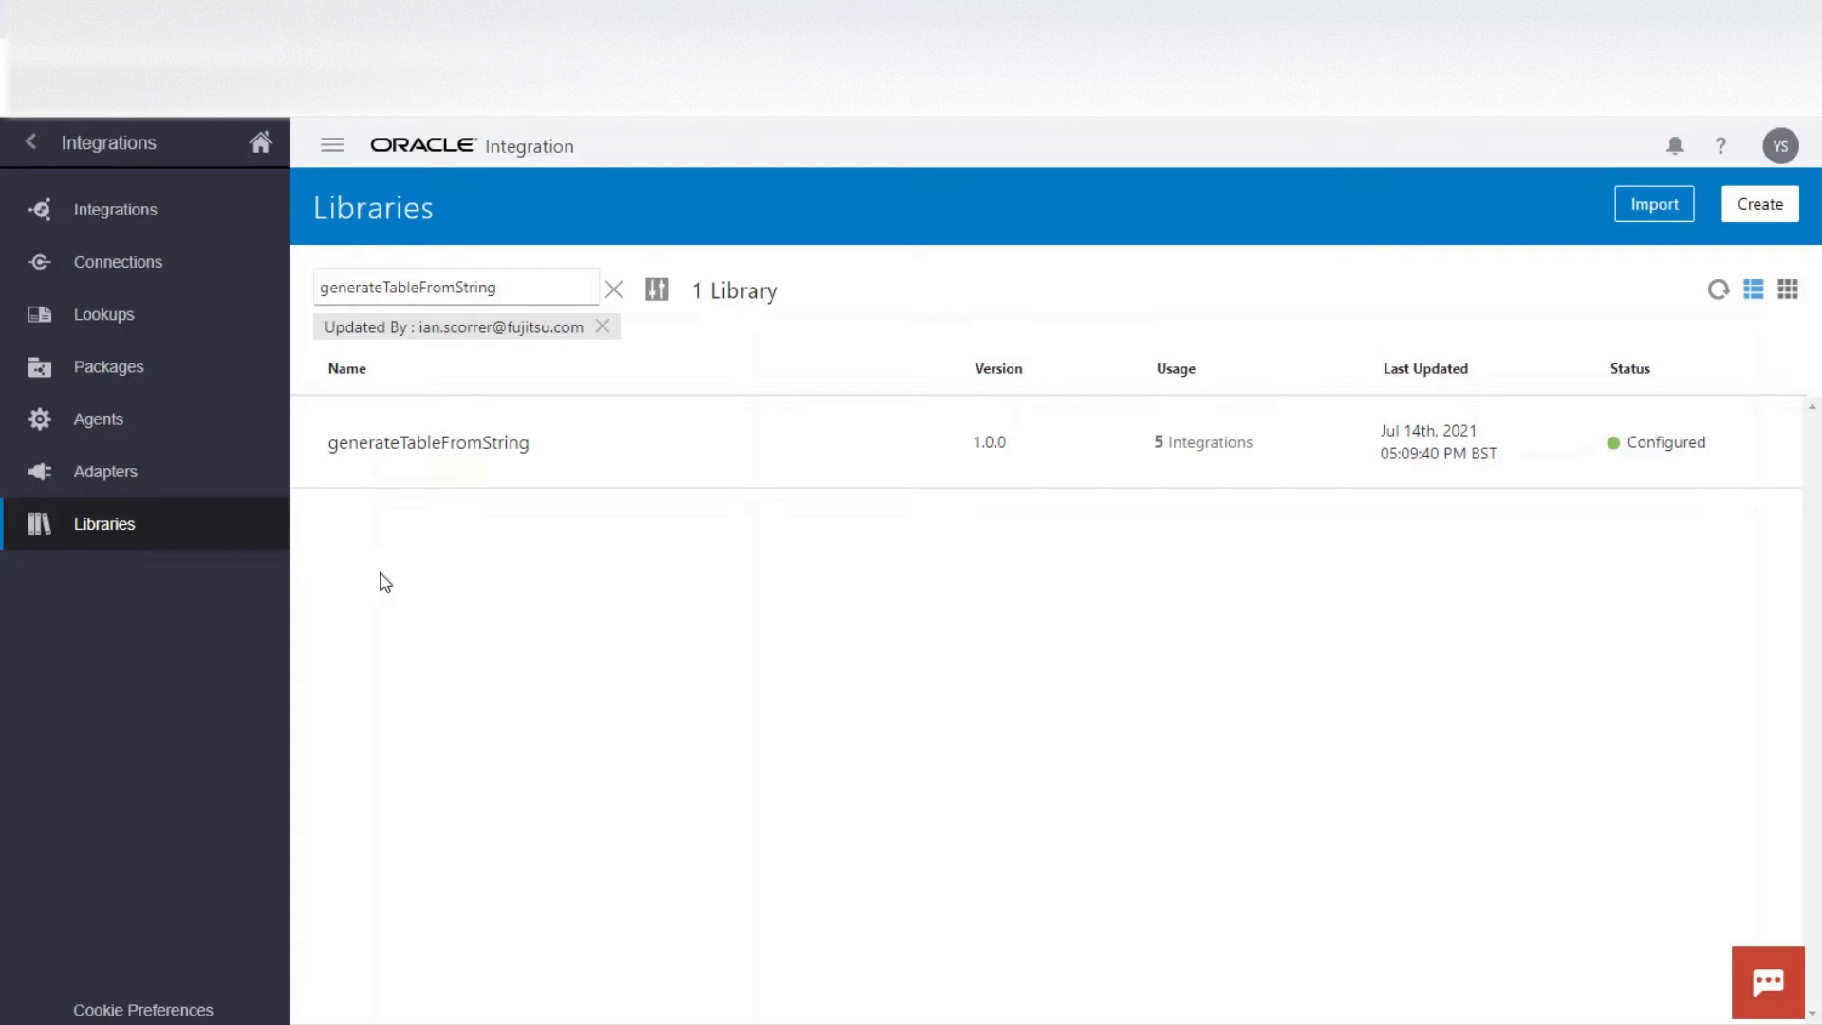
- Open the generateTableFromString library and examine the function's commaSepString and eolDelimiter inputs and its table output
click(431, 460)
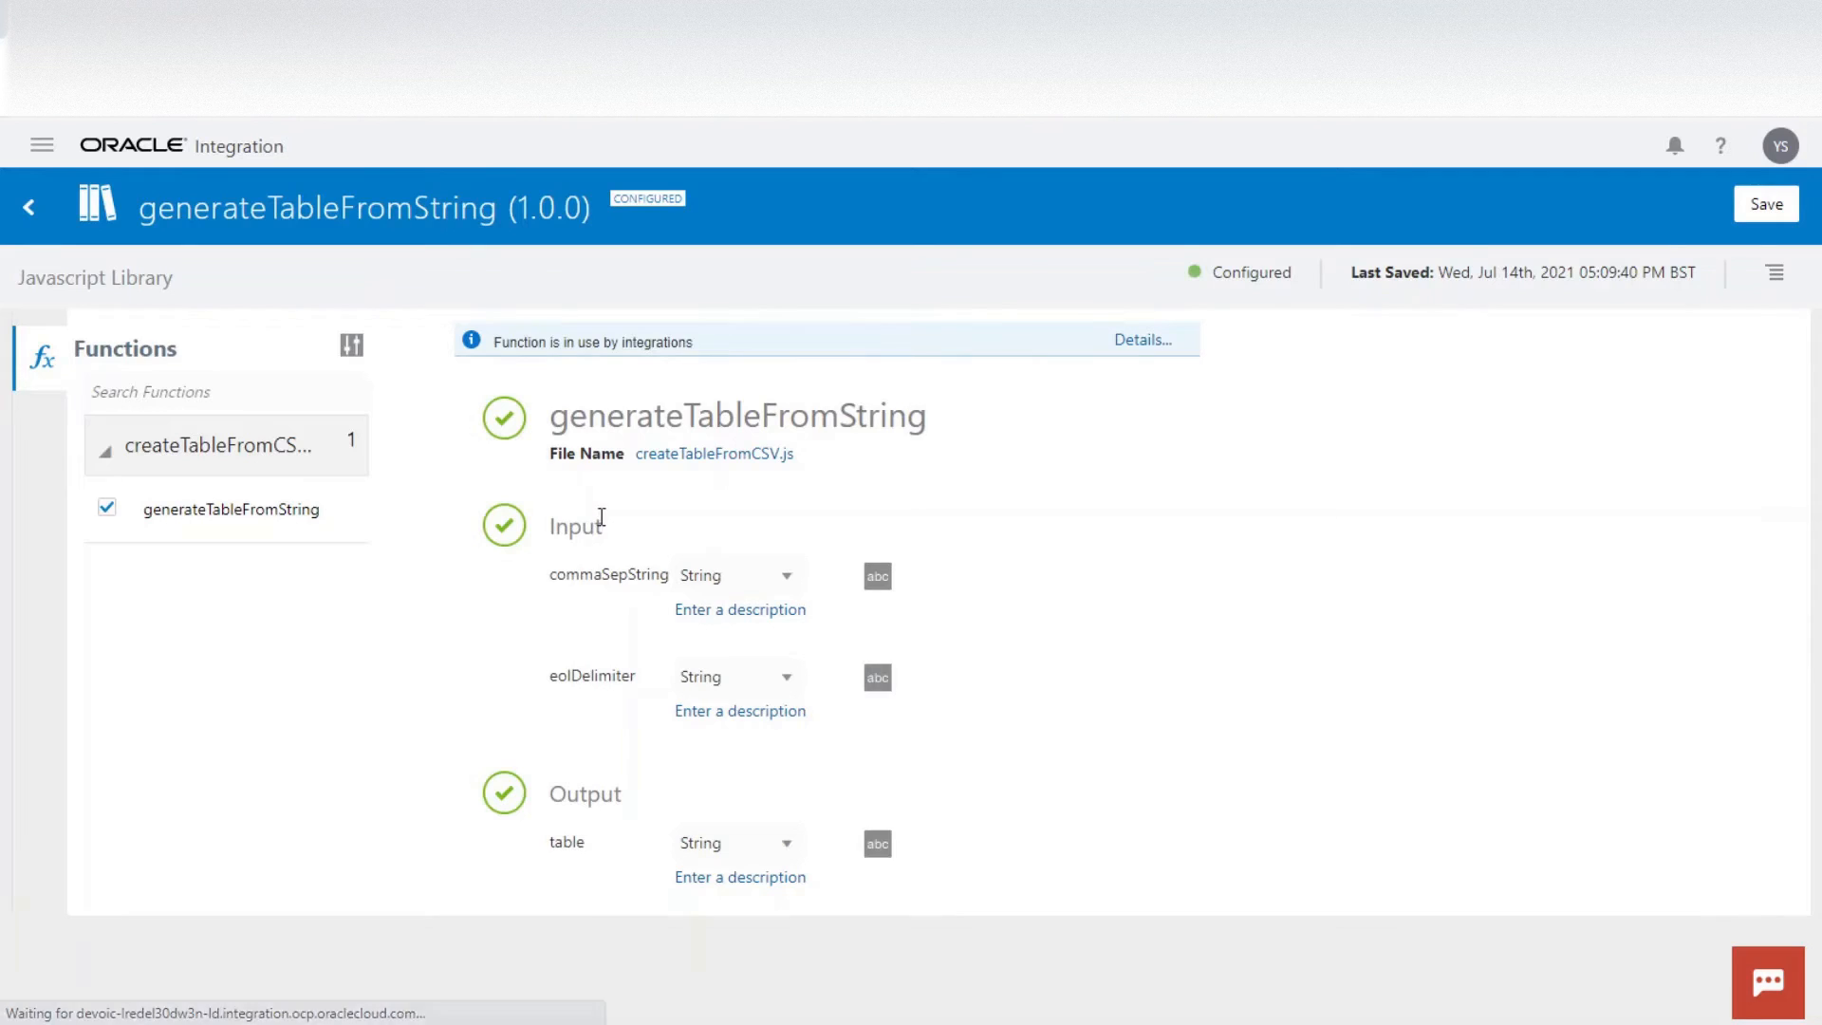
drag(551, 573, 670, 579)
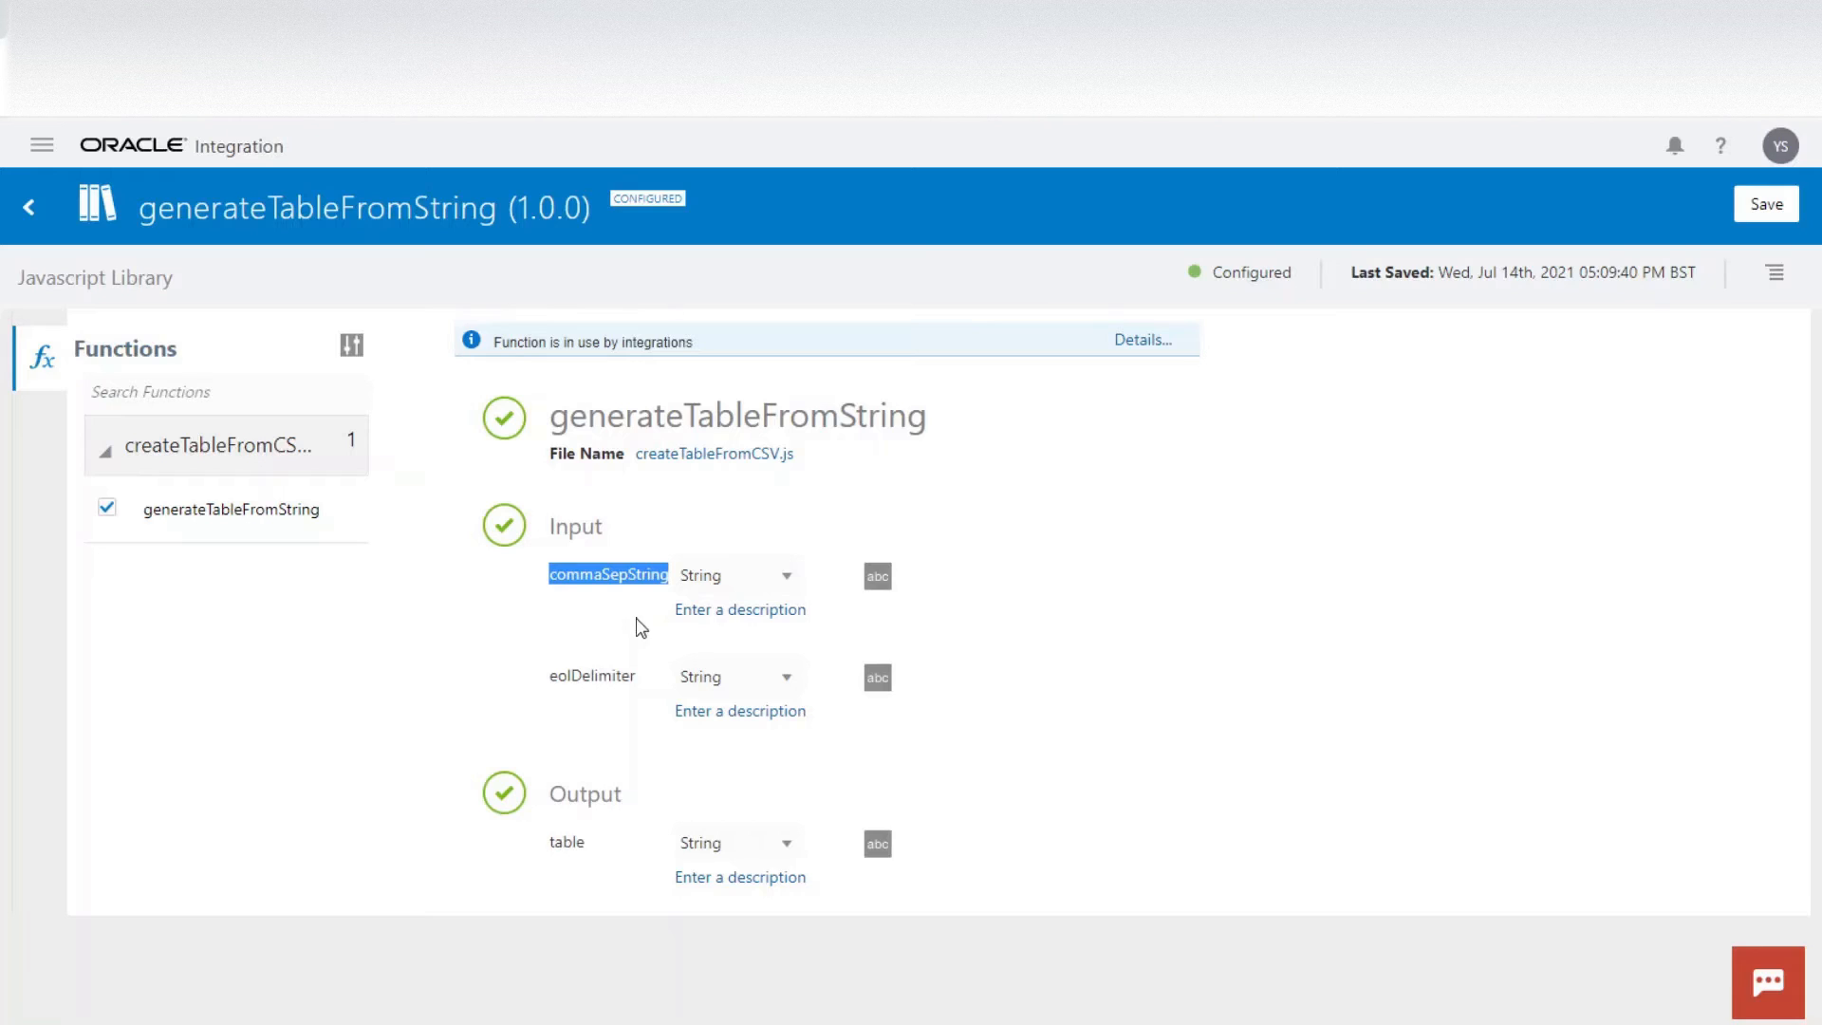
drag(551, 672, 649, 679)
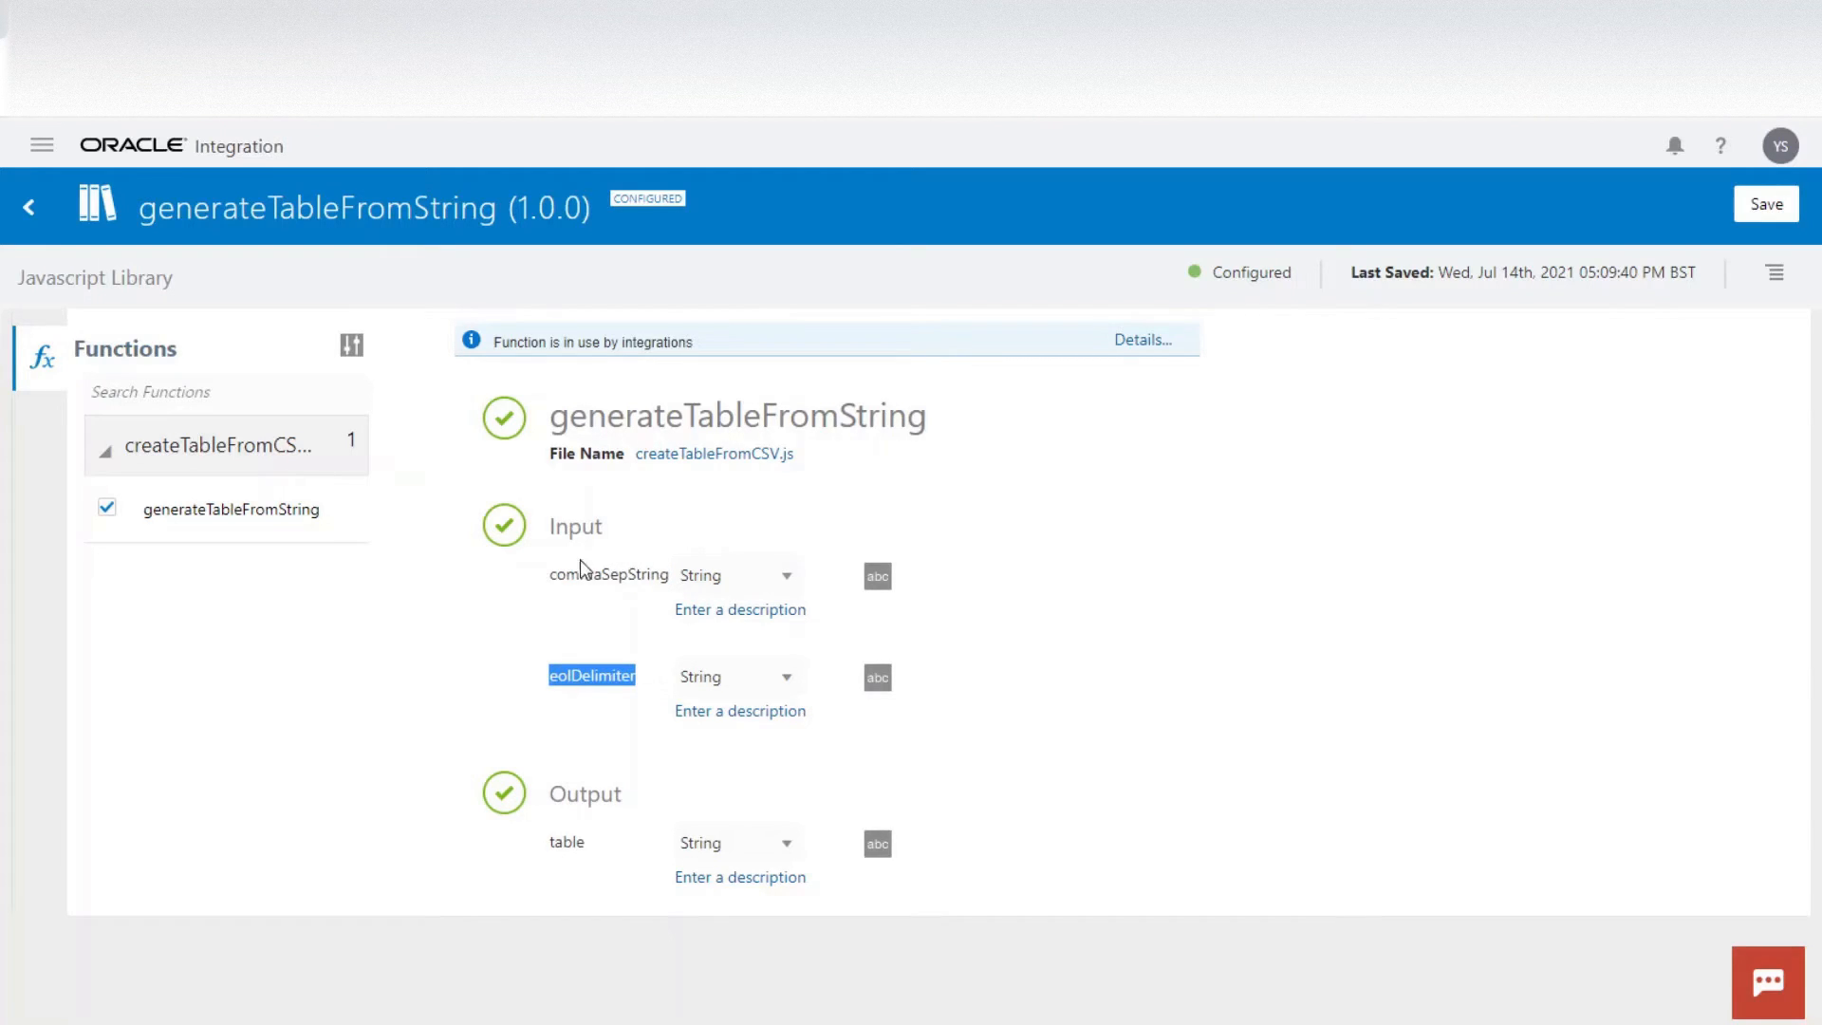
double_click(563, 523)
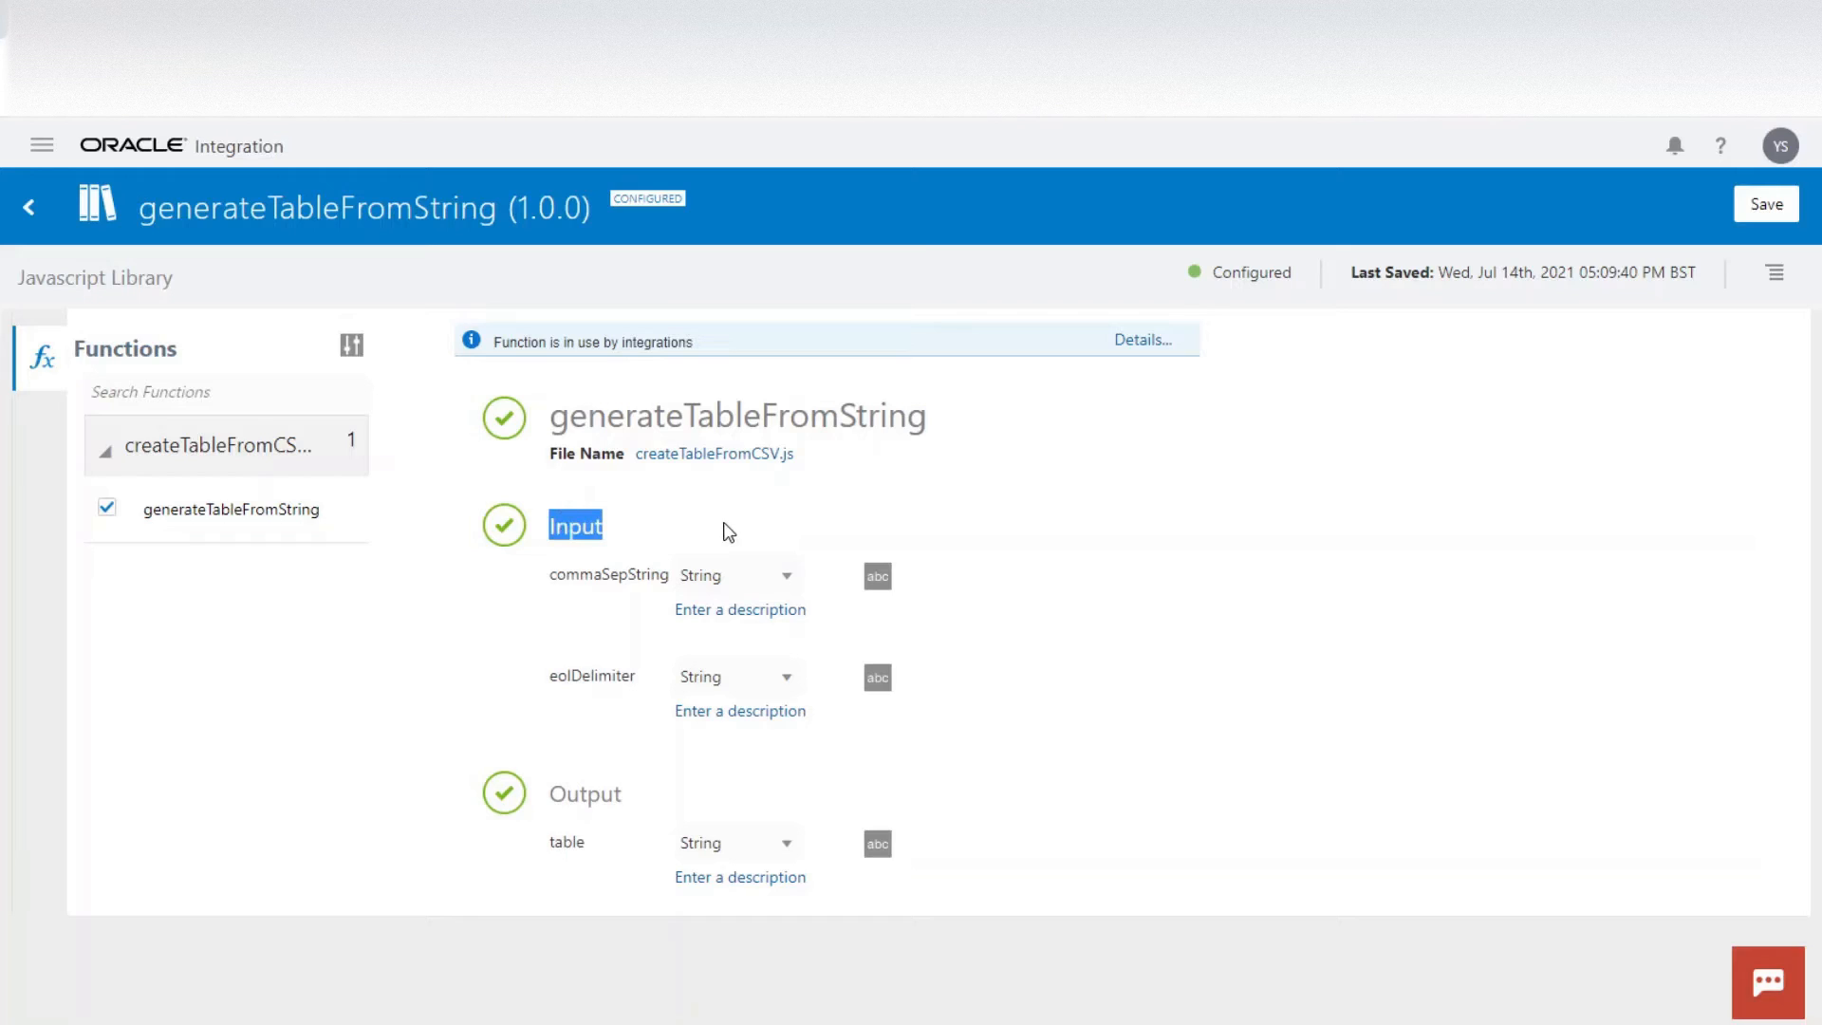
double_click(562, 841)
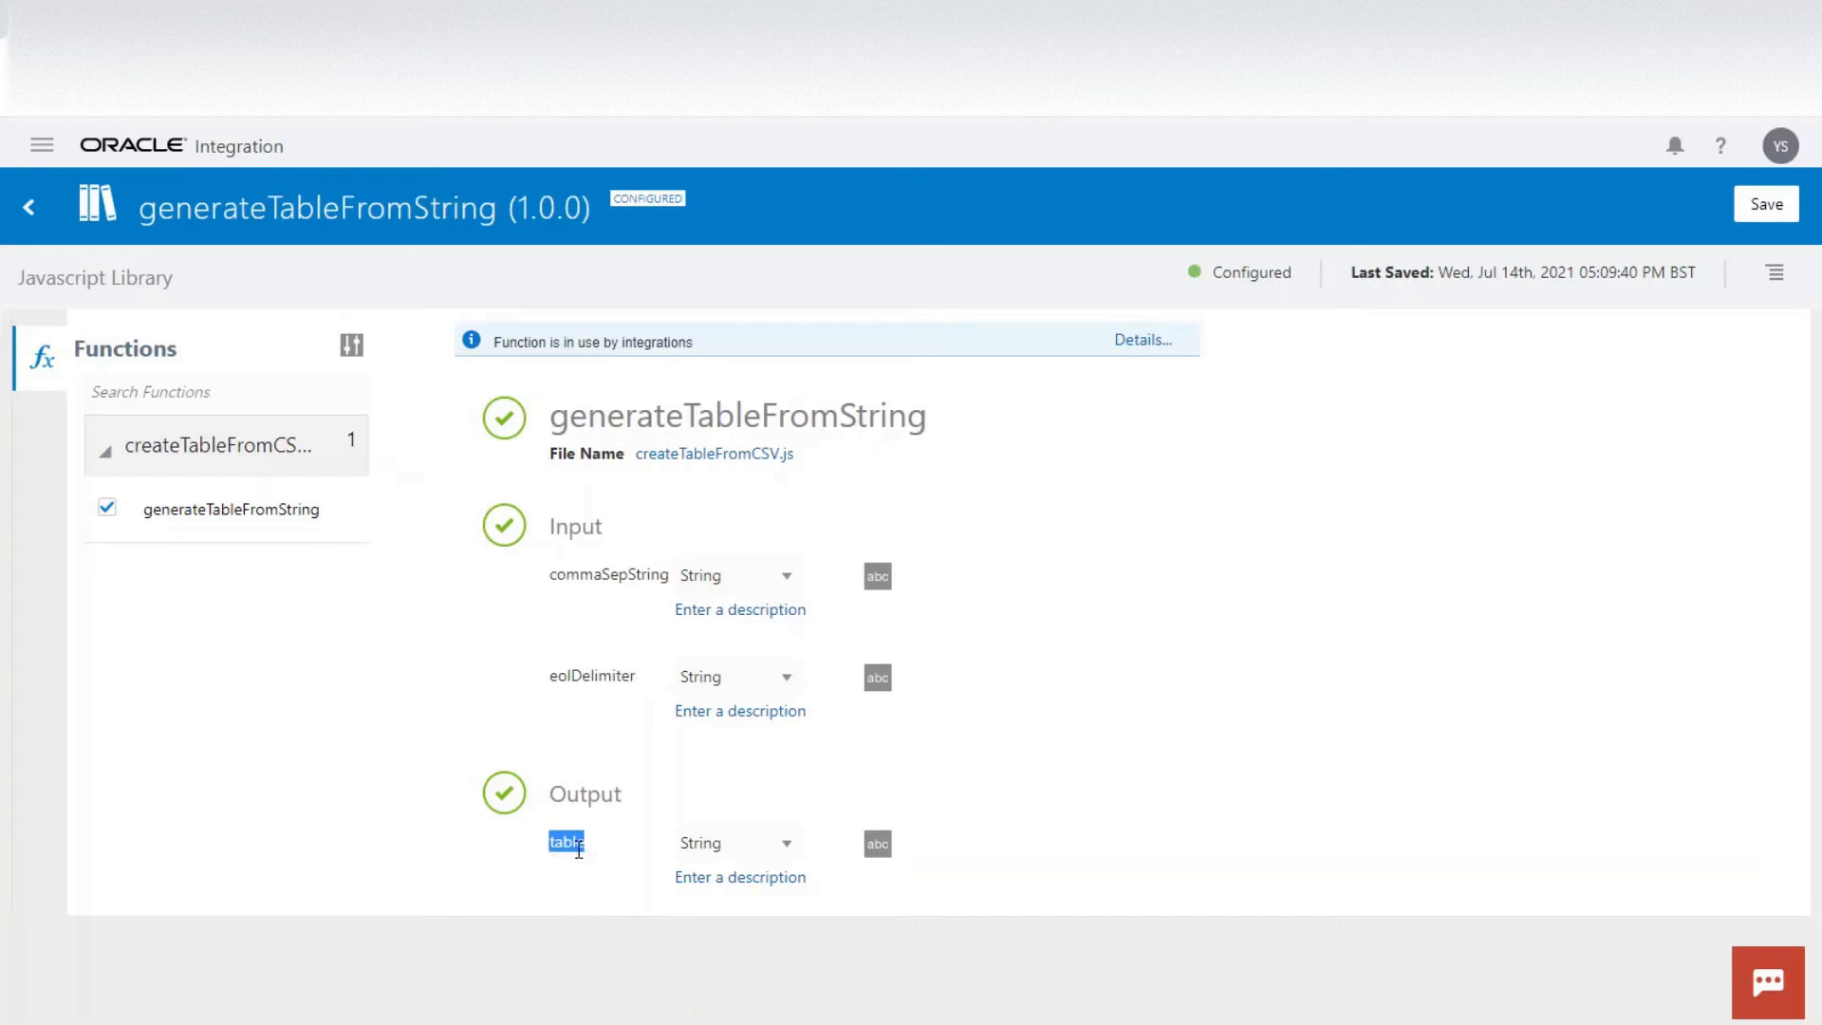
double_click(594, 795)
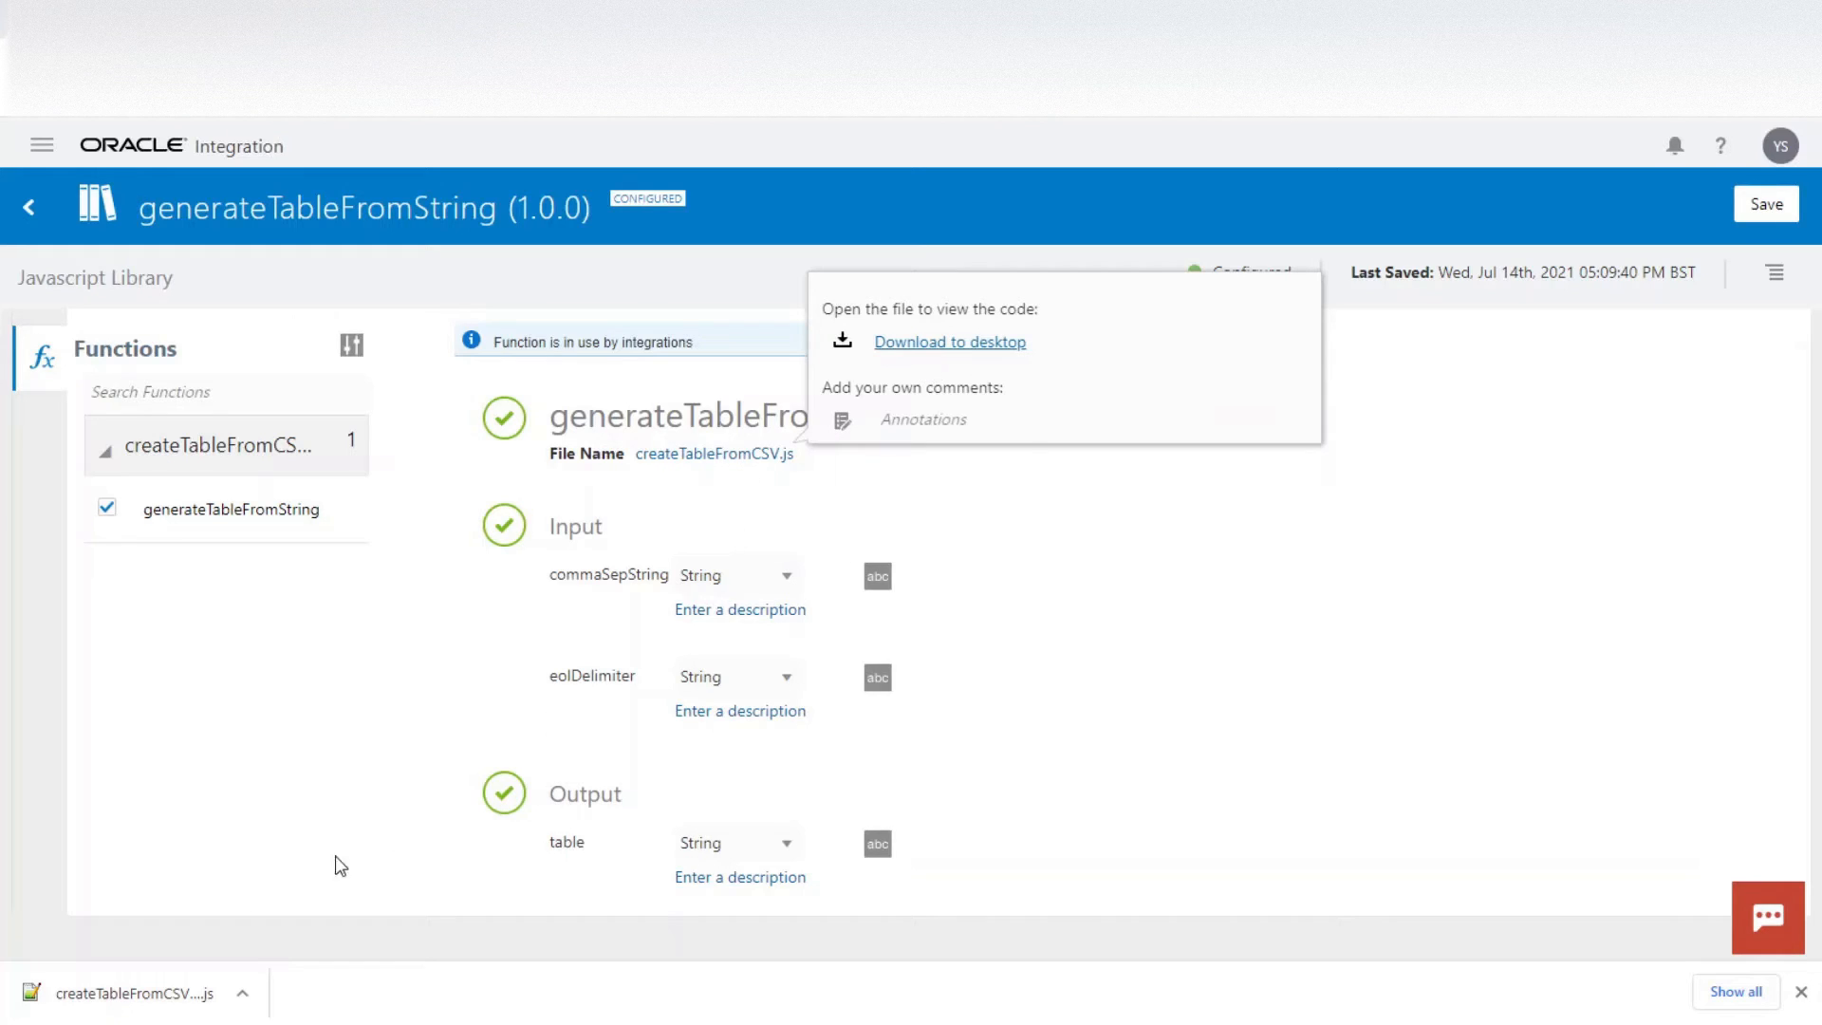
- Open the downloaded createTableFromCSV.js, examine the code that builds the table rows, and leave the library page
click(133, 993)
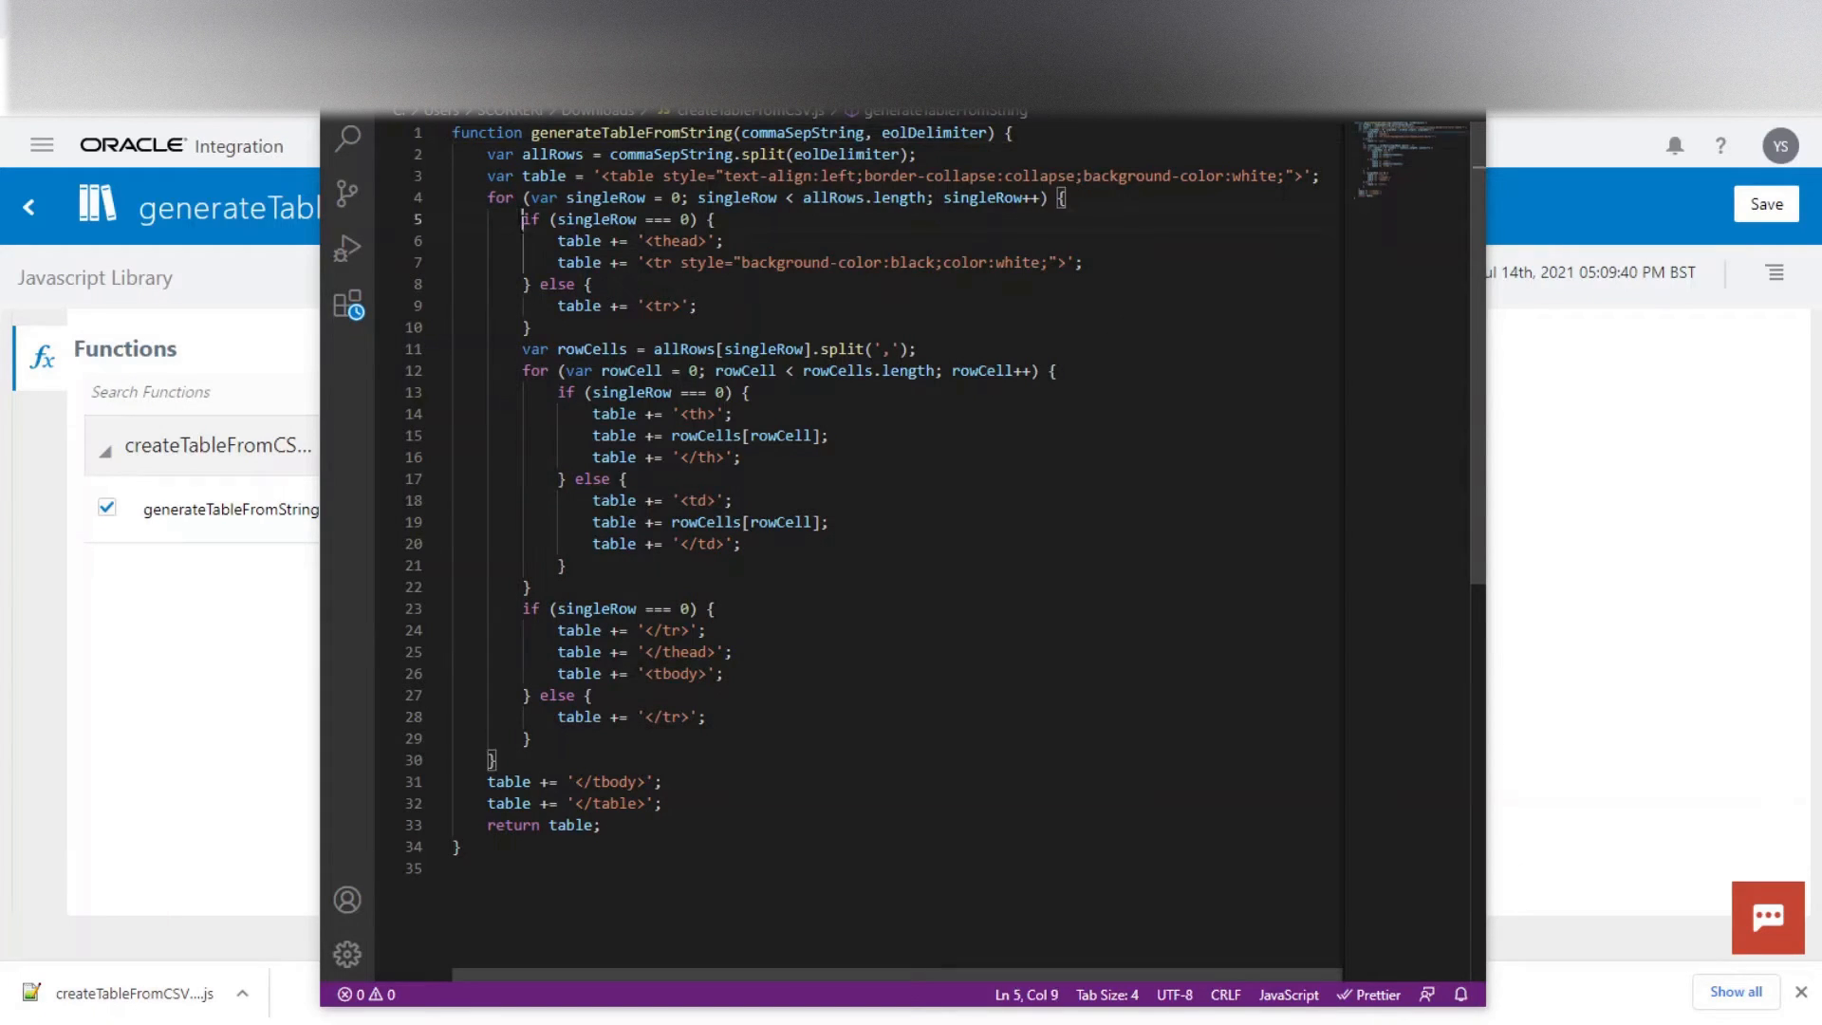
drag(523, 219, 625, 328)
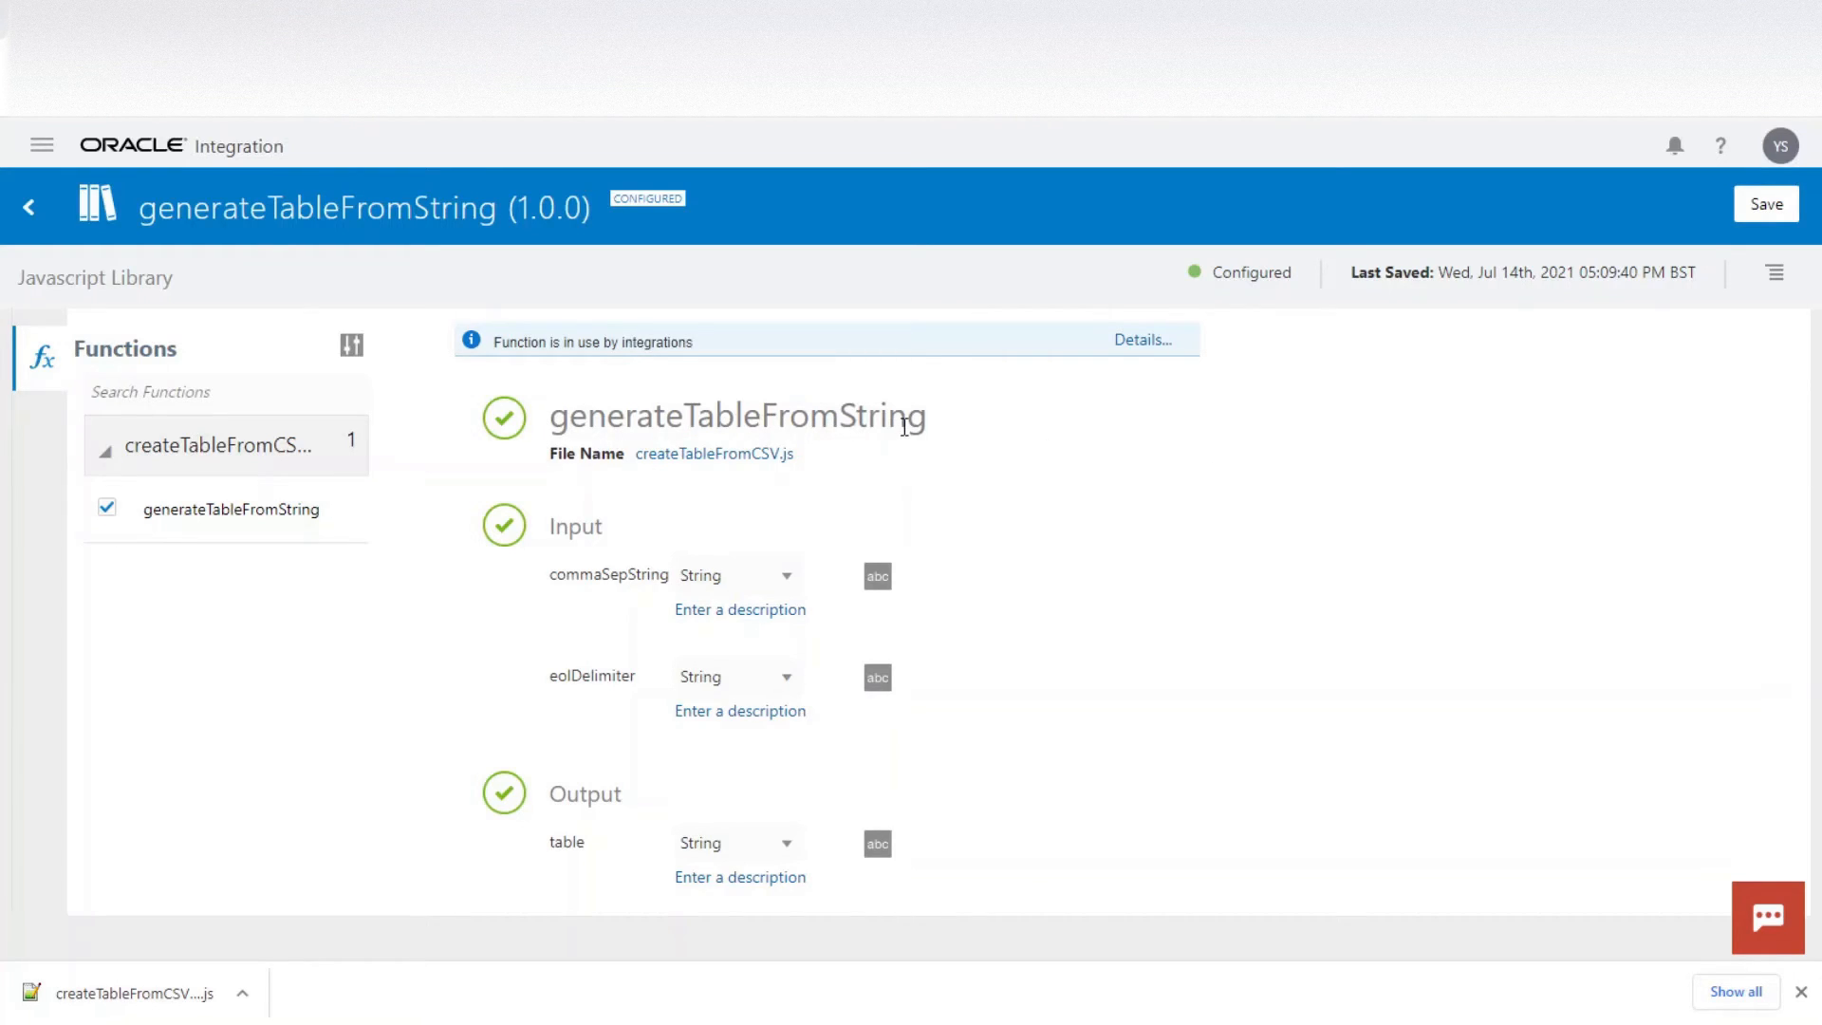
click(36, 220)
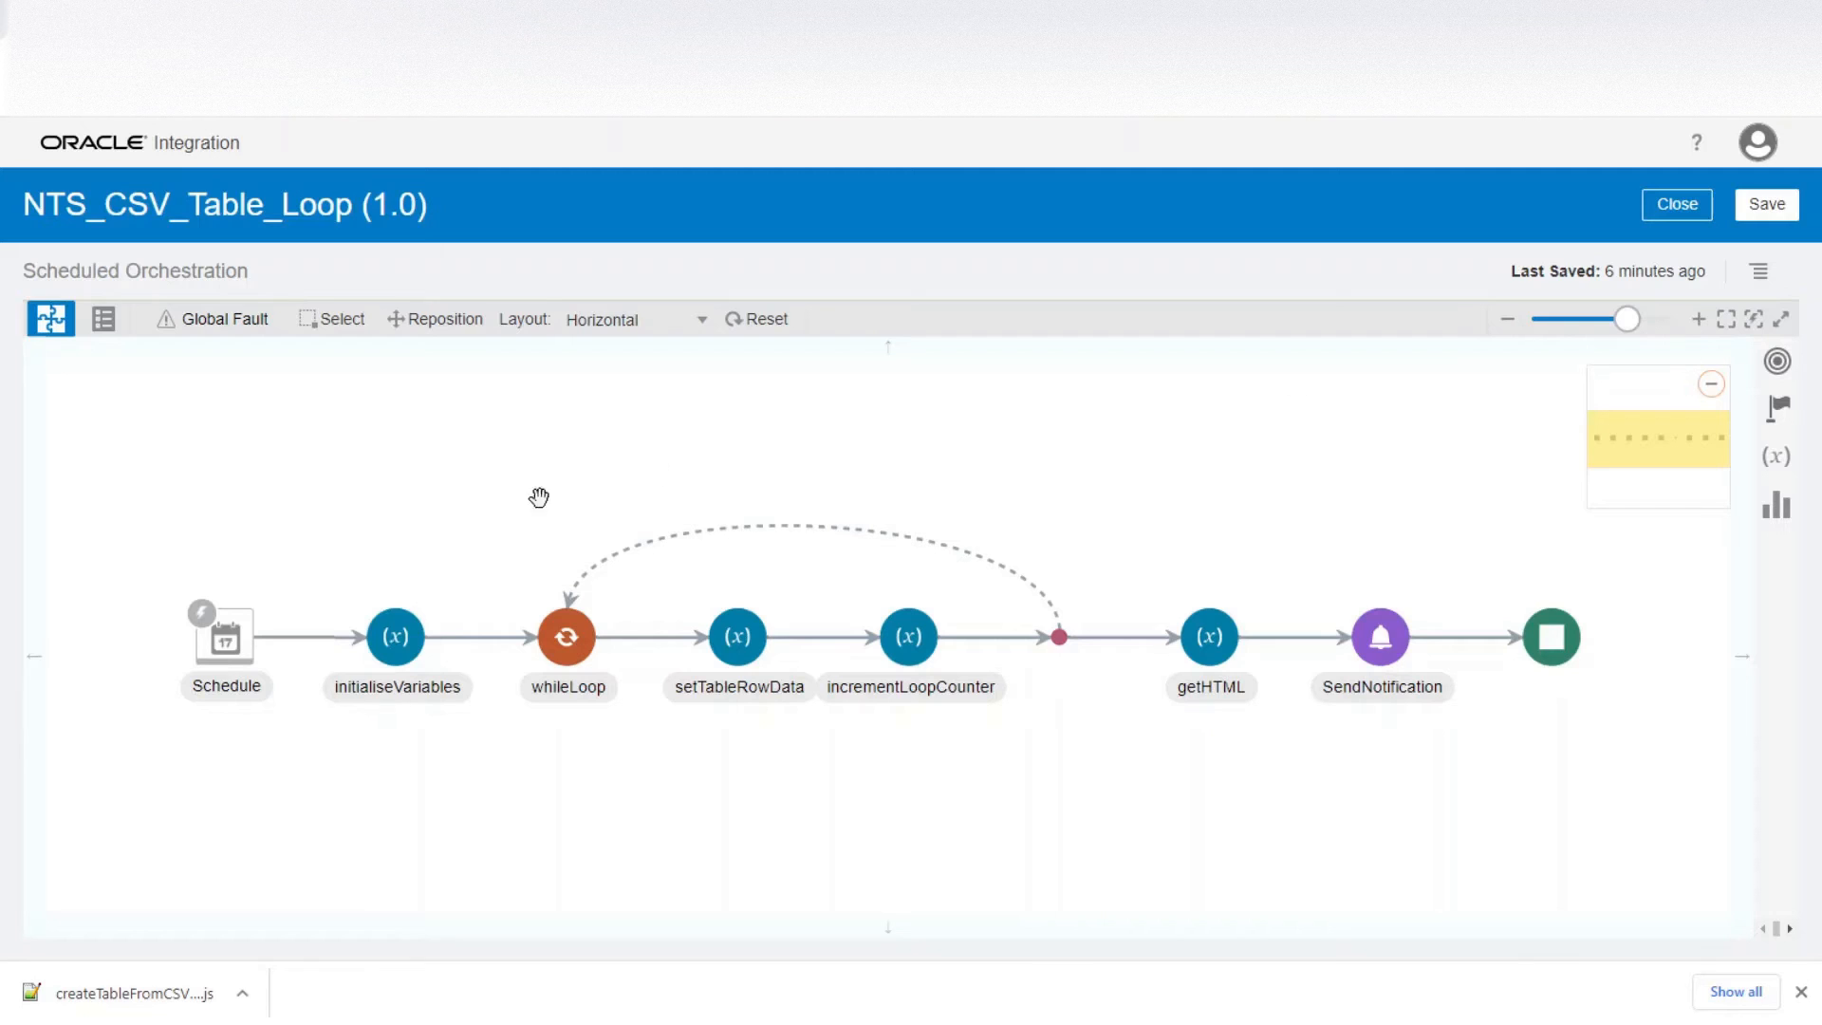
- Open the initialiseVariables action in the NTS_CSV_Table_Loop integration, review its variable assignments, and close it
click(402, 644)
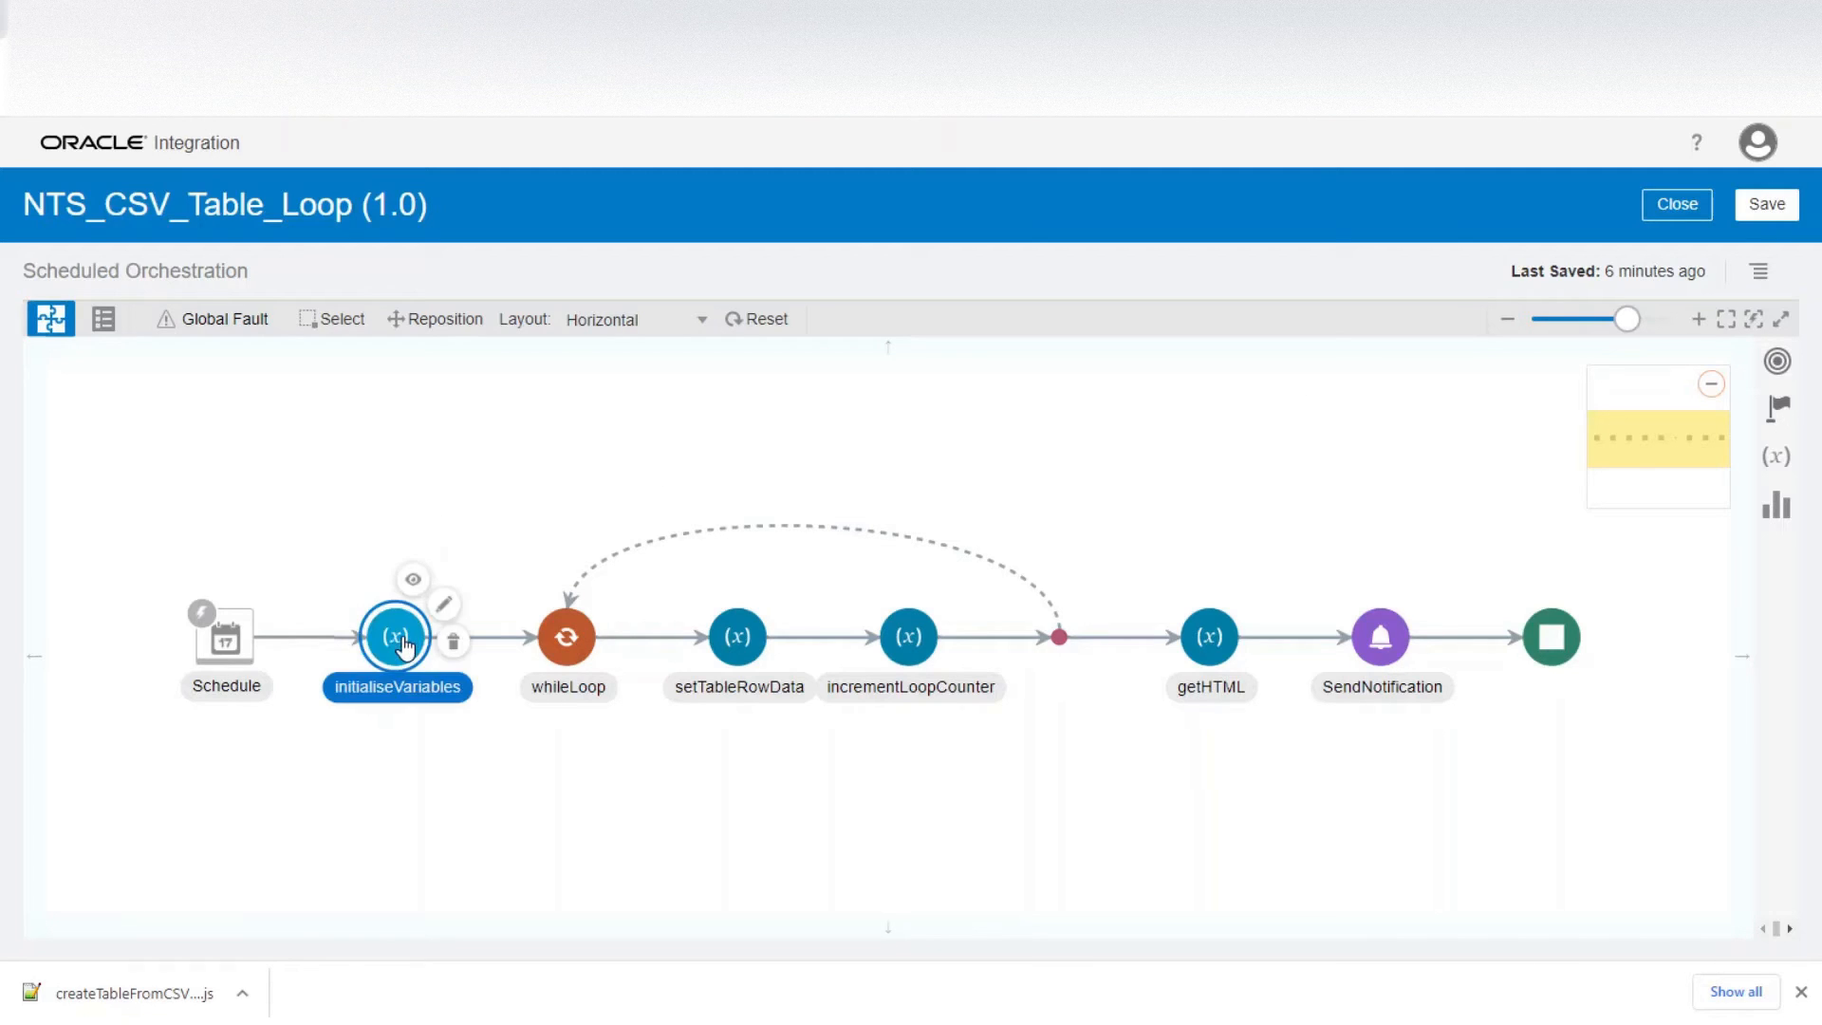
click(443, 605)
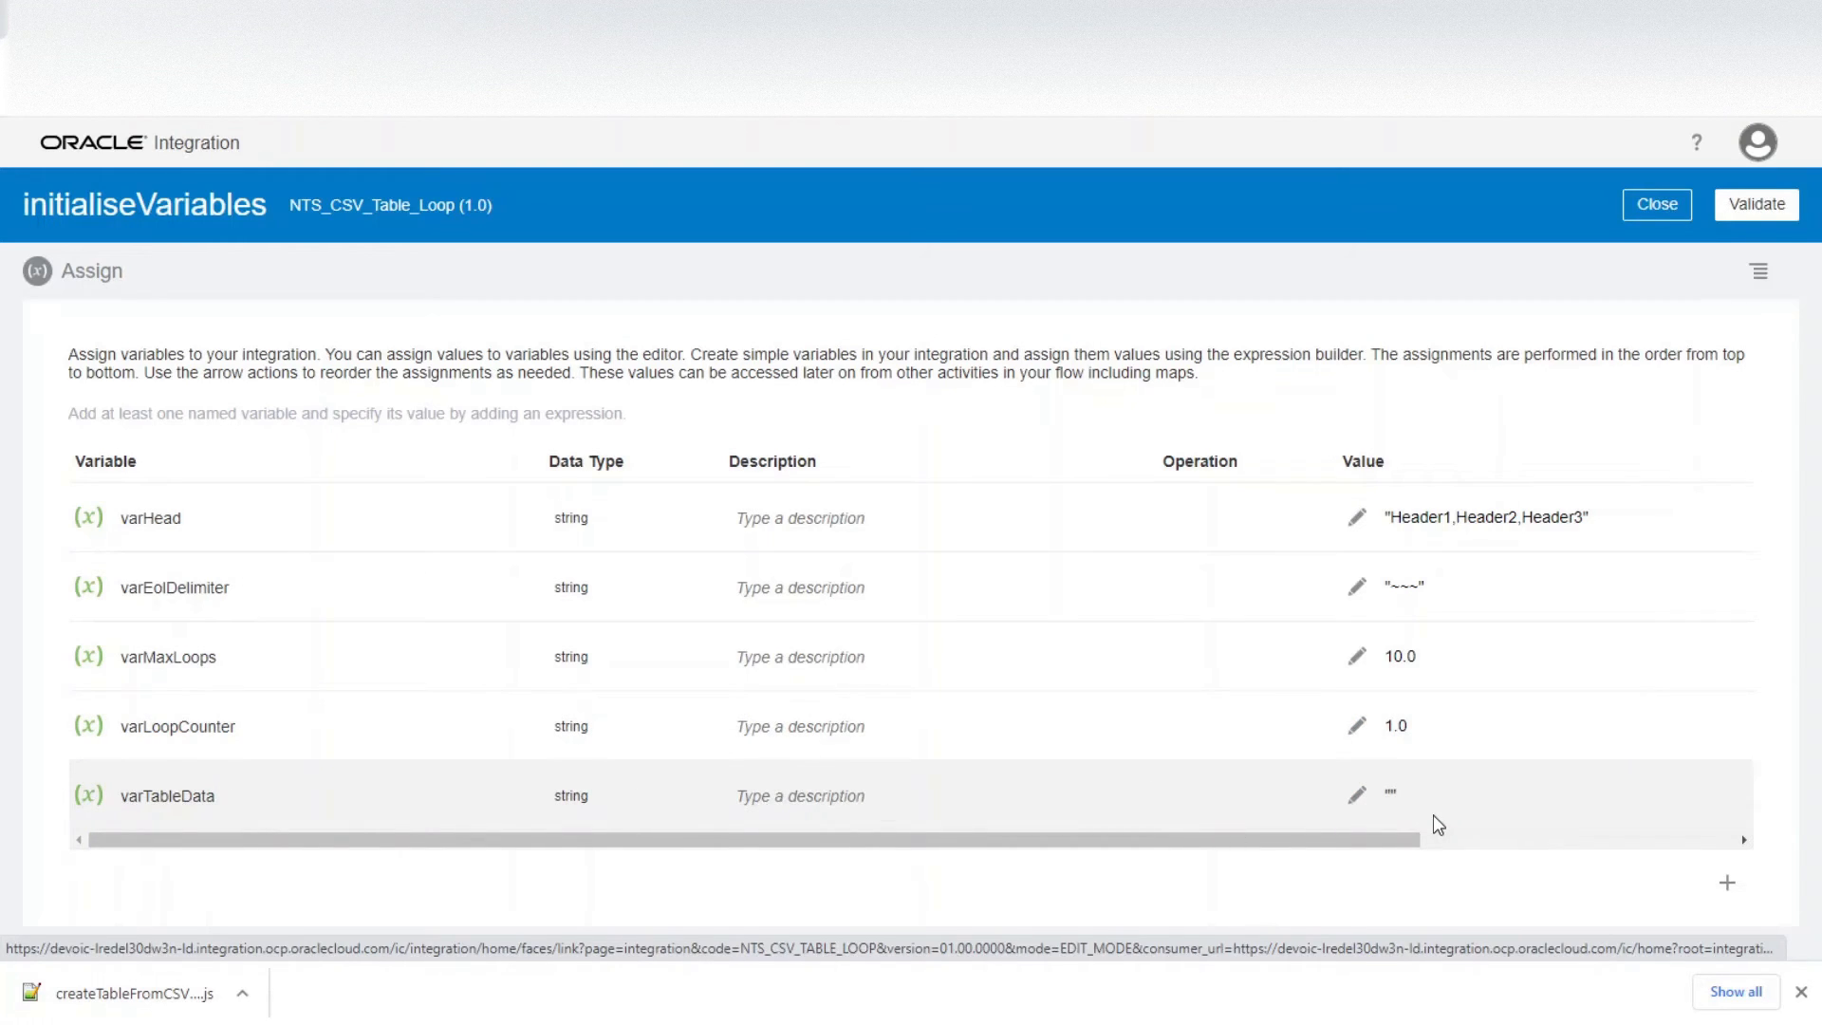
click(1675, 215)
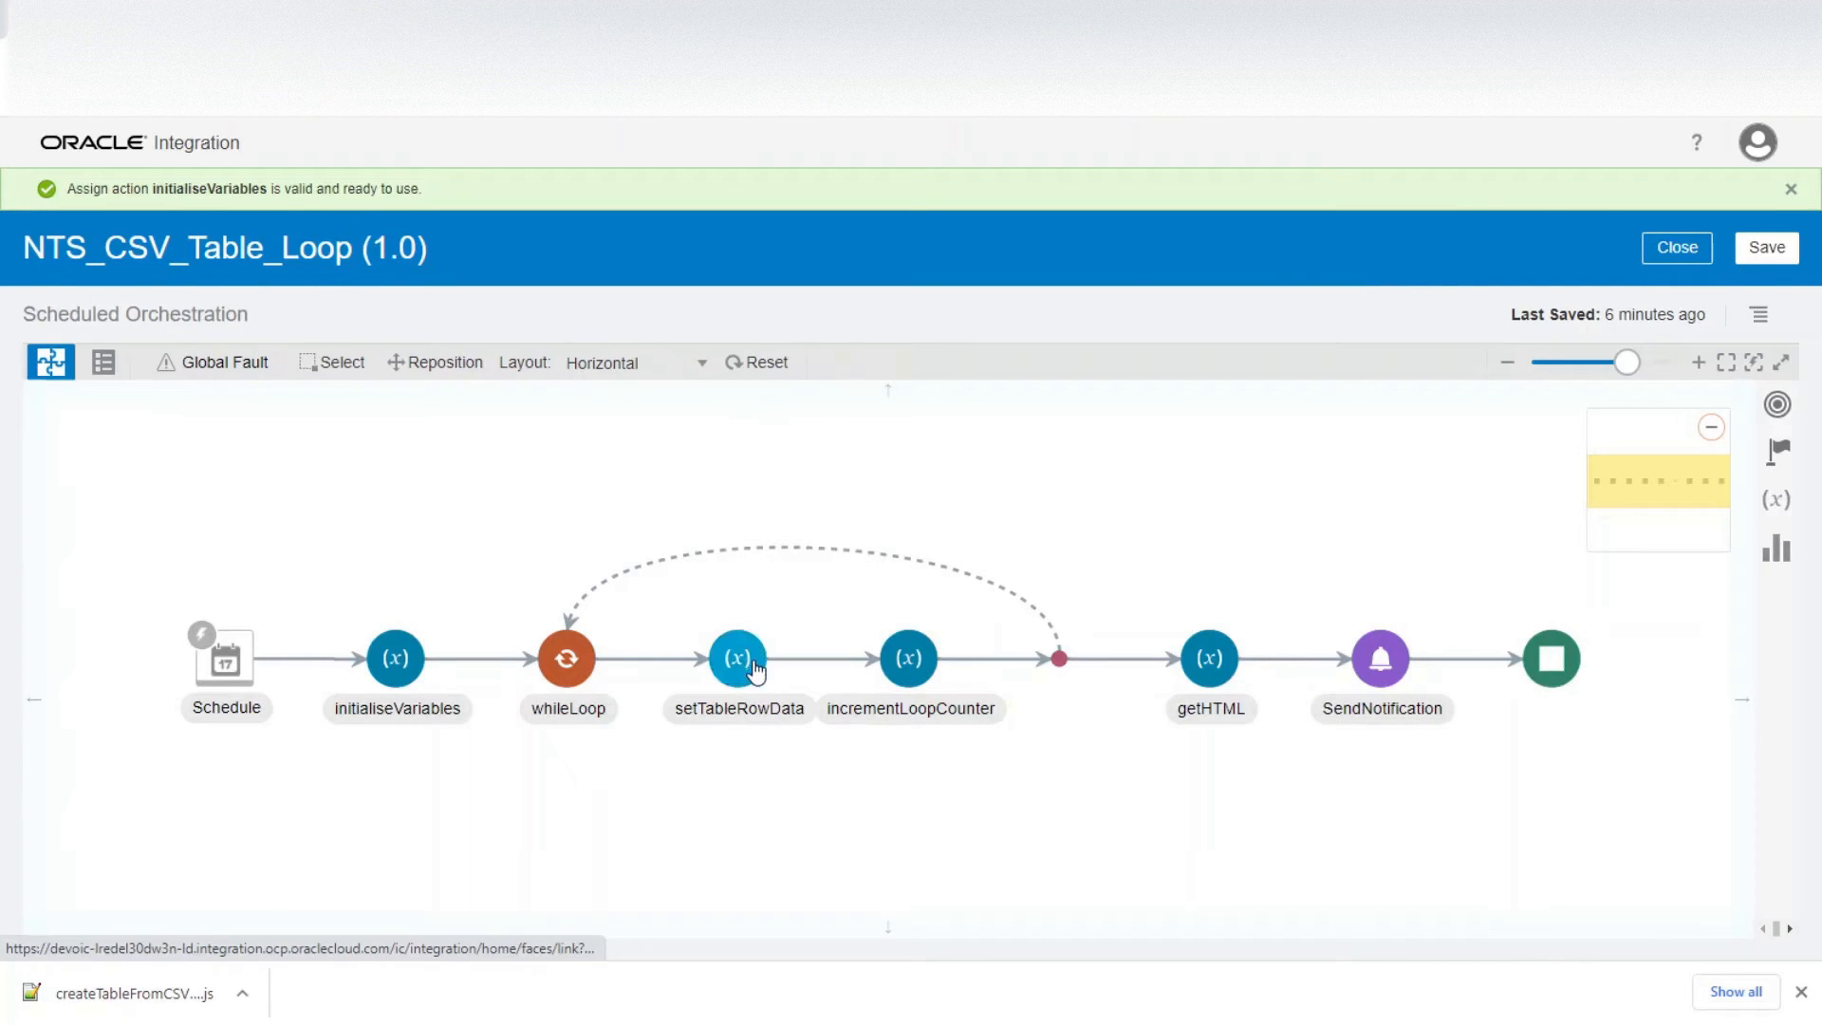
- Open the setTableRowData action and inspect the full varRowData expression in the expression builder, then close the expression
click(786, 638)
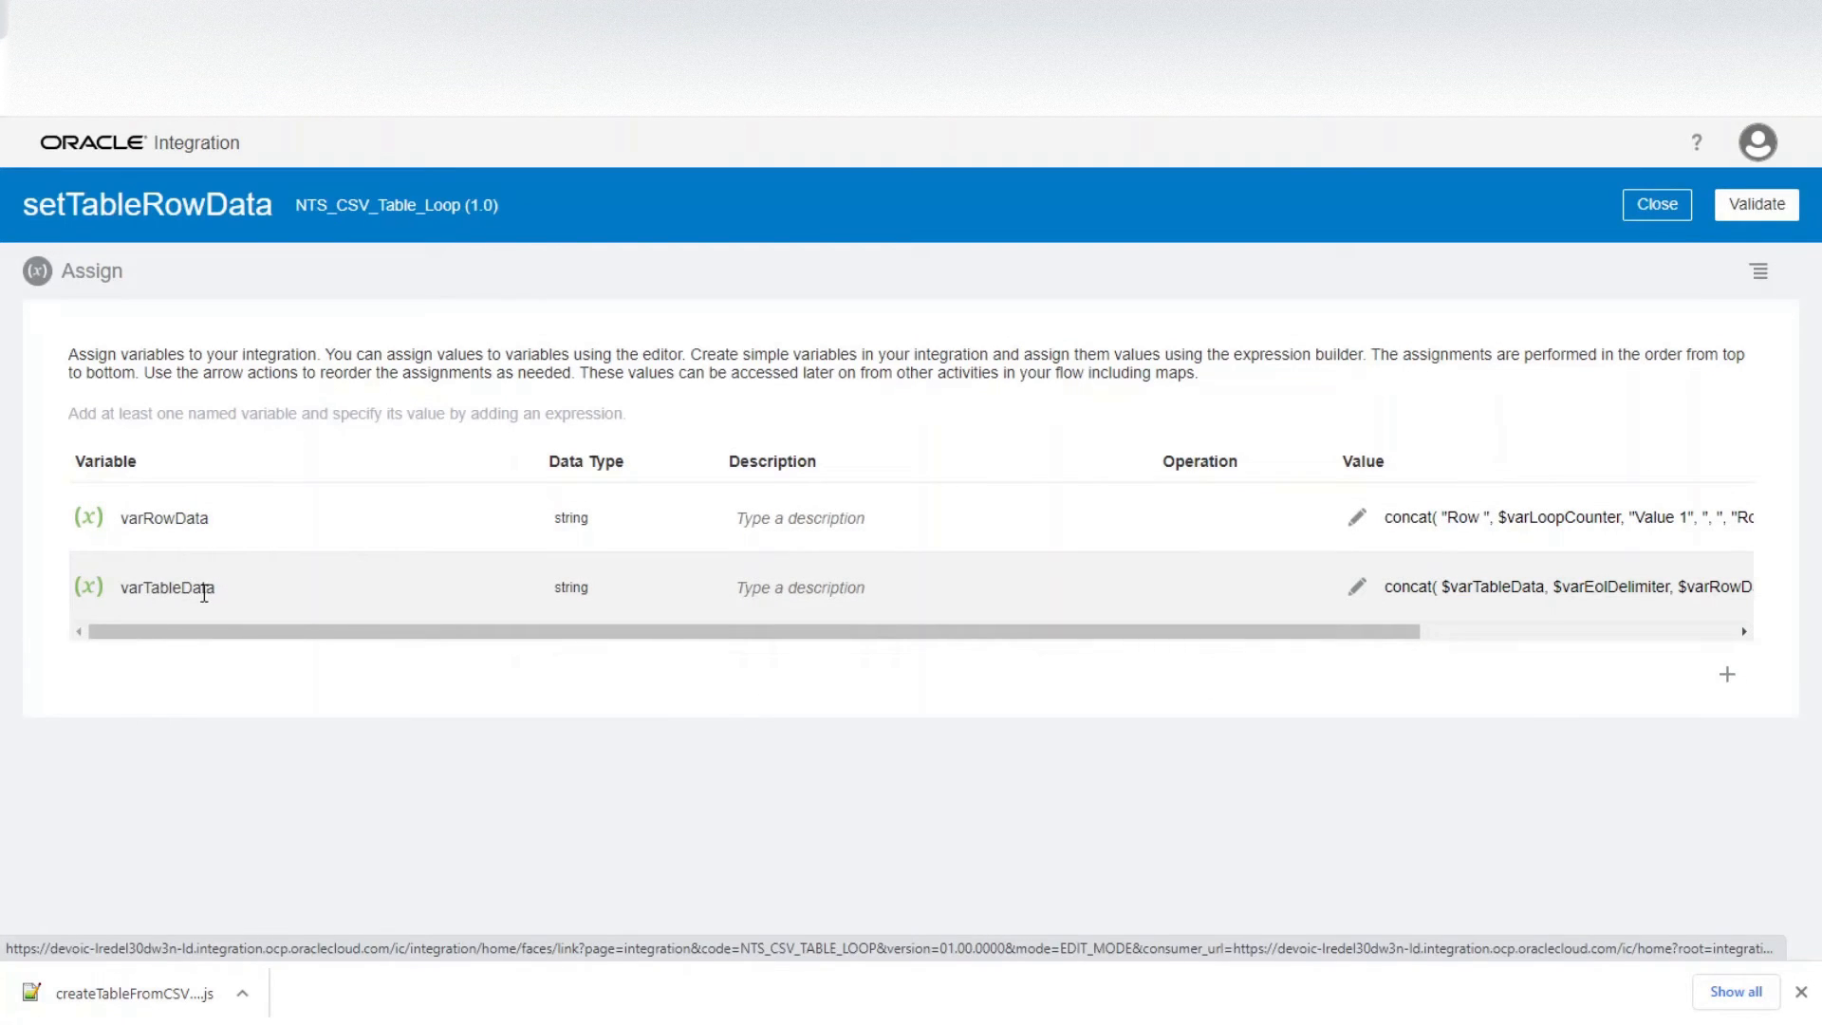
drag(784, 632, 1099, 633)
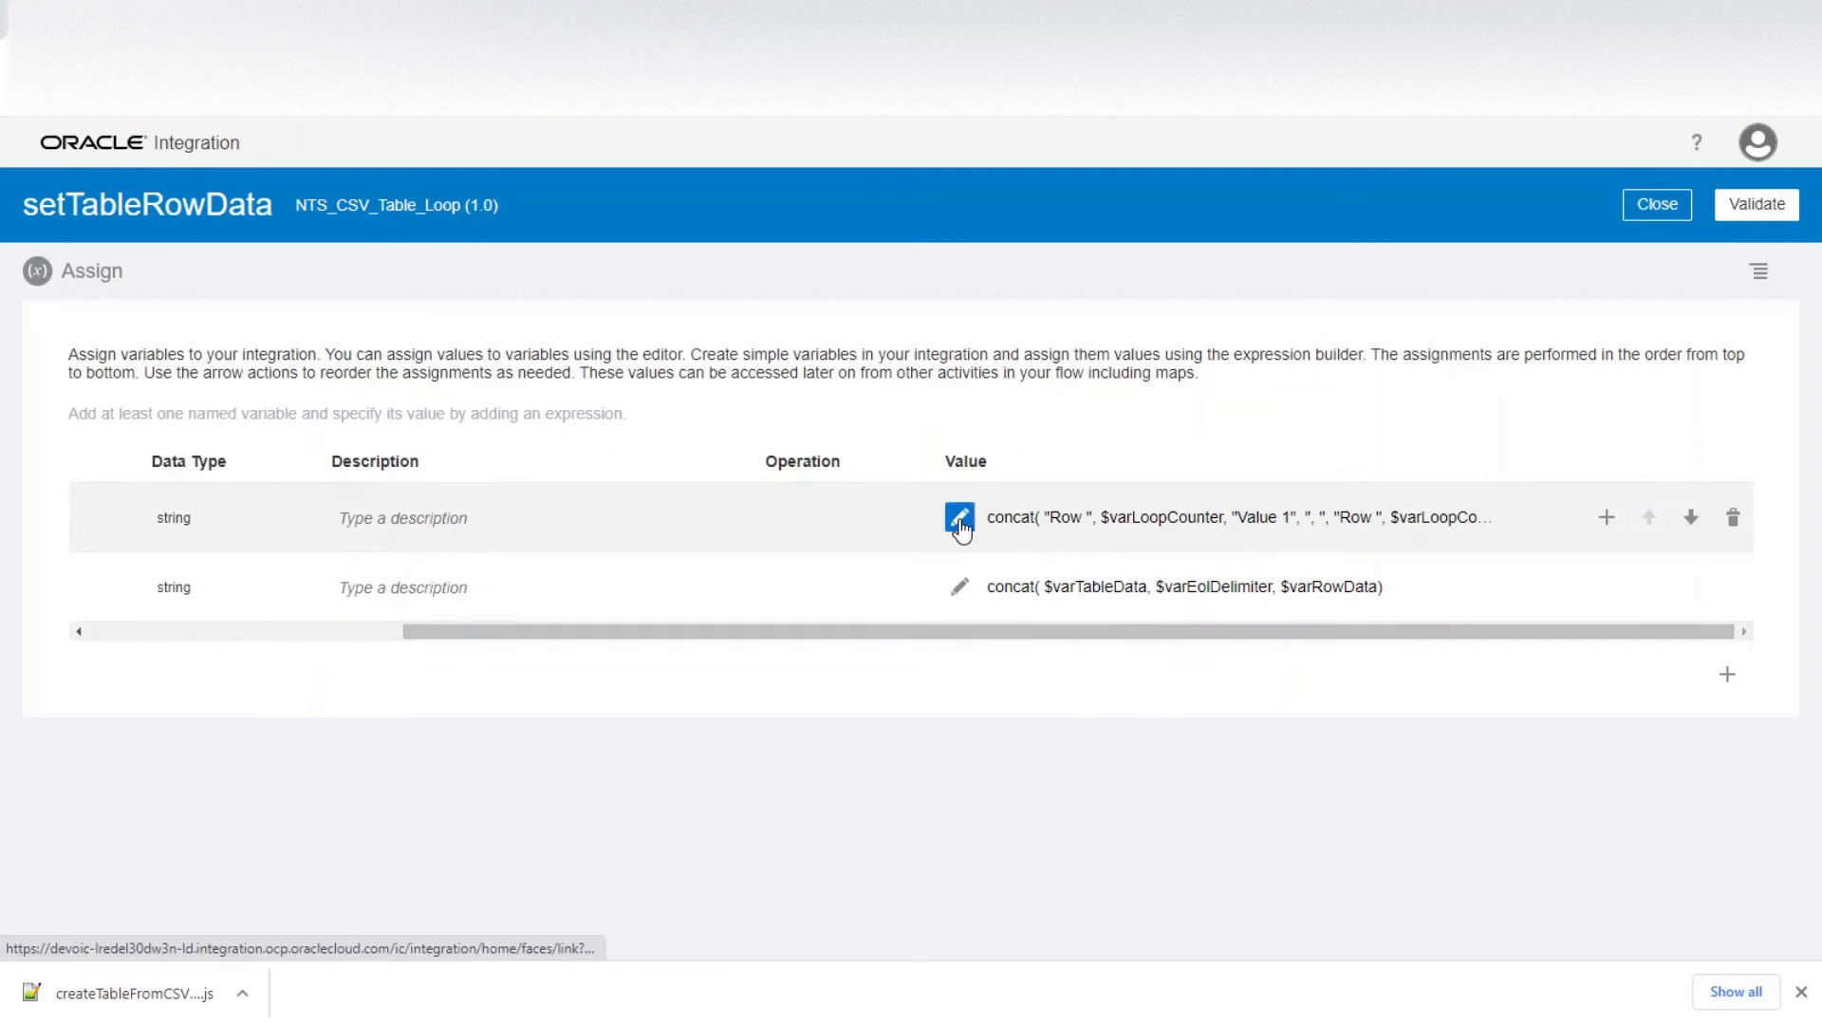
click(959, 518)
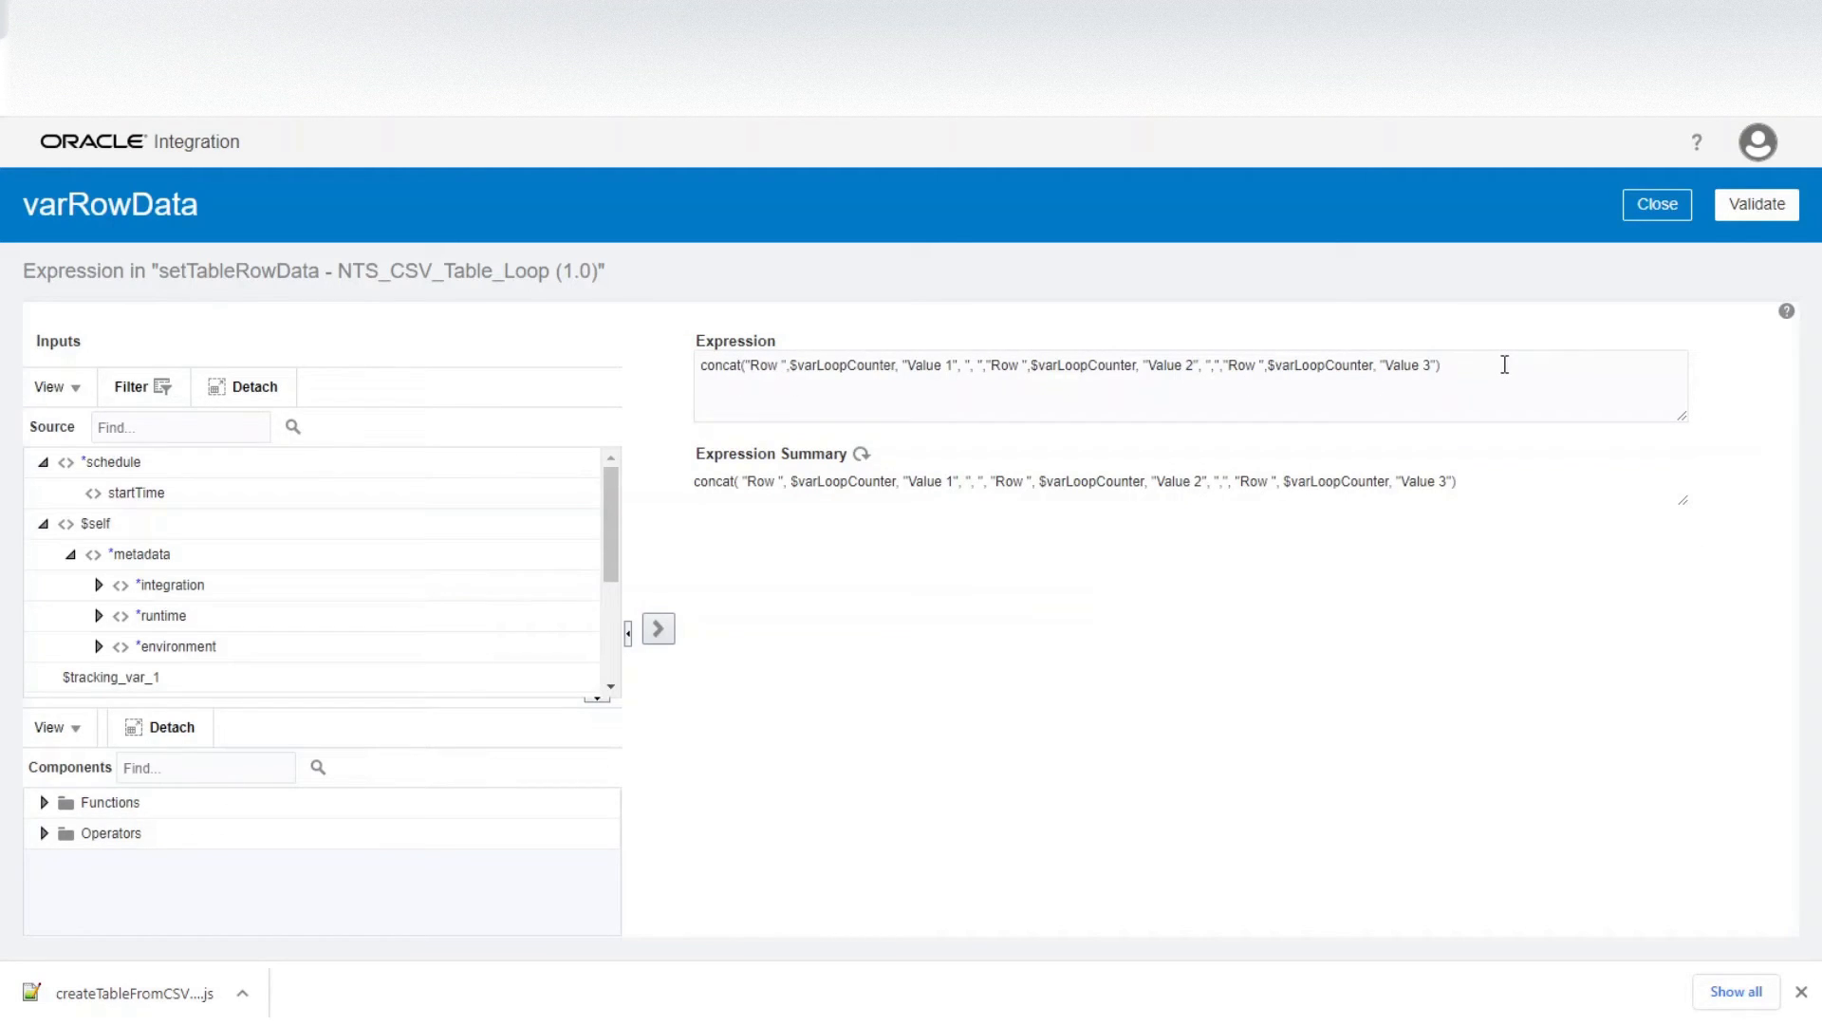
click(1632, 220)
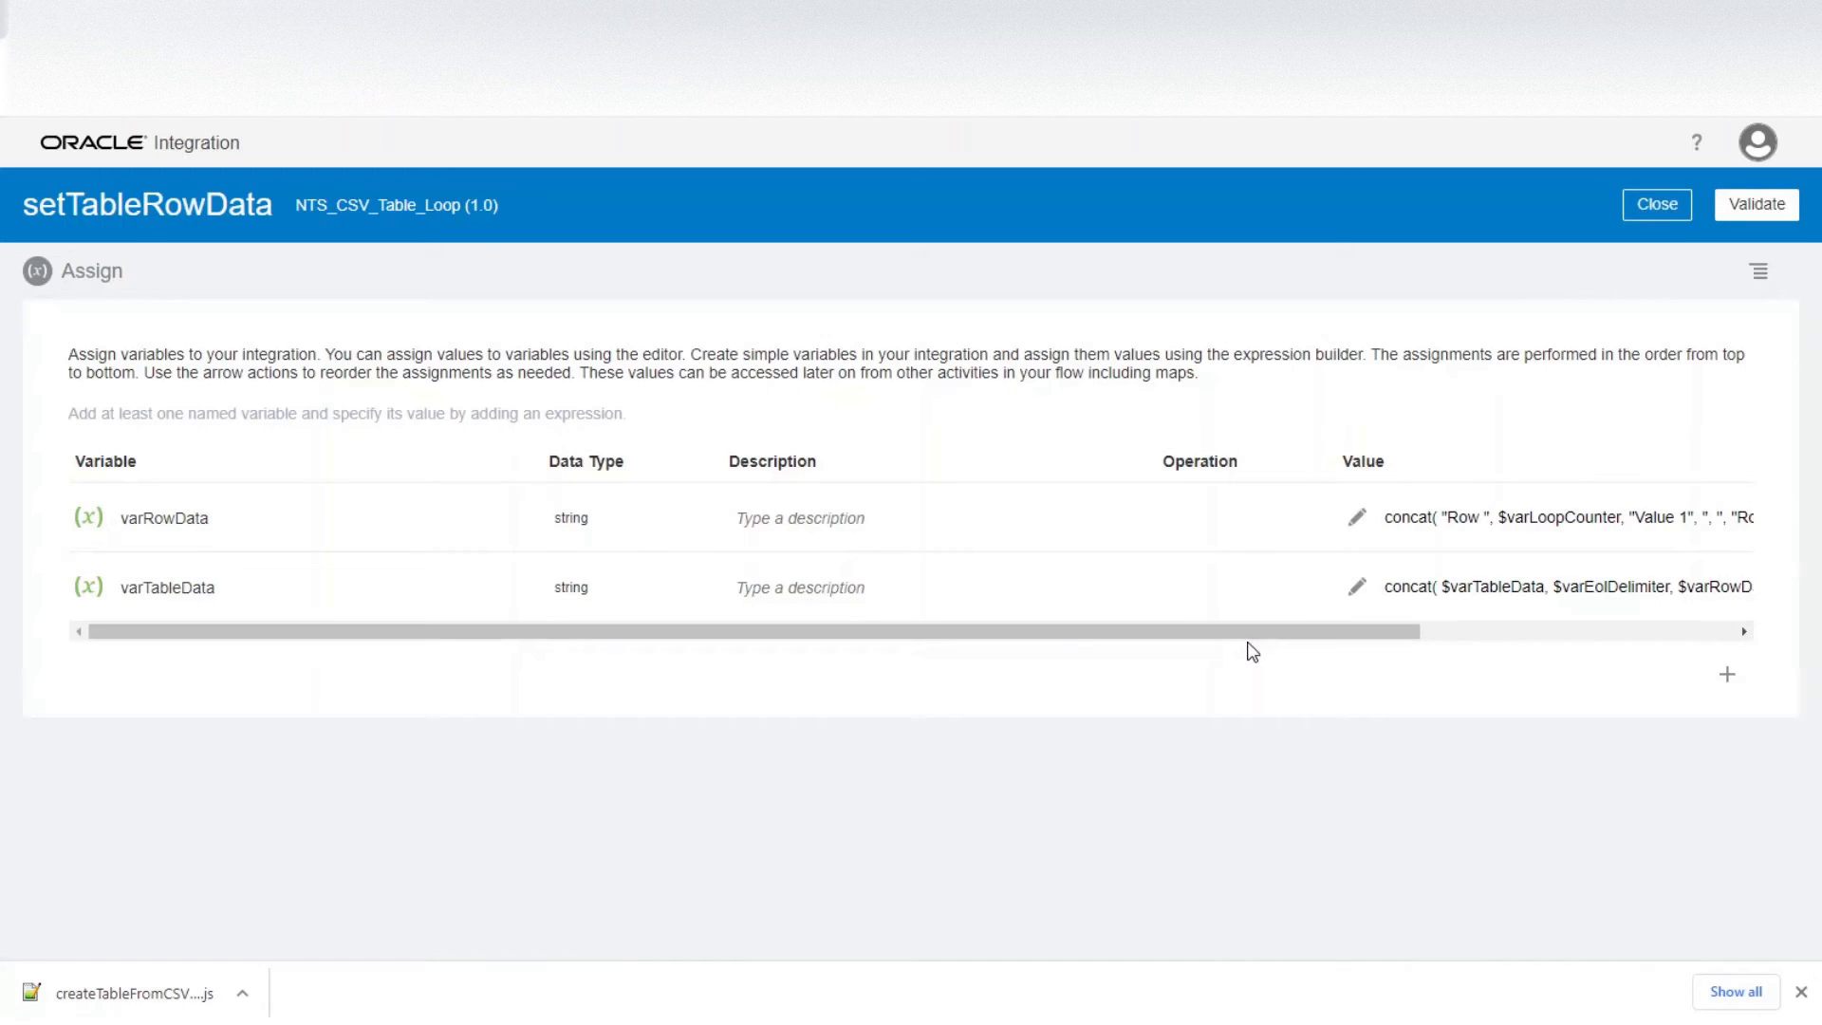
- Examine the three variables concatenated in the varTableData expression and close the setTableRowData action
drag(1238, 636, 1565, 634)
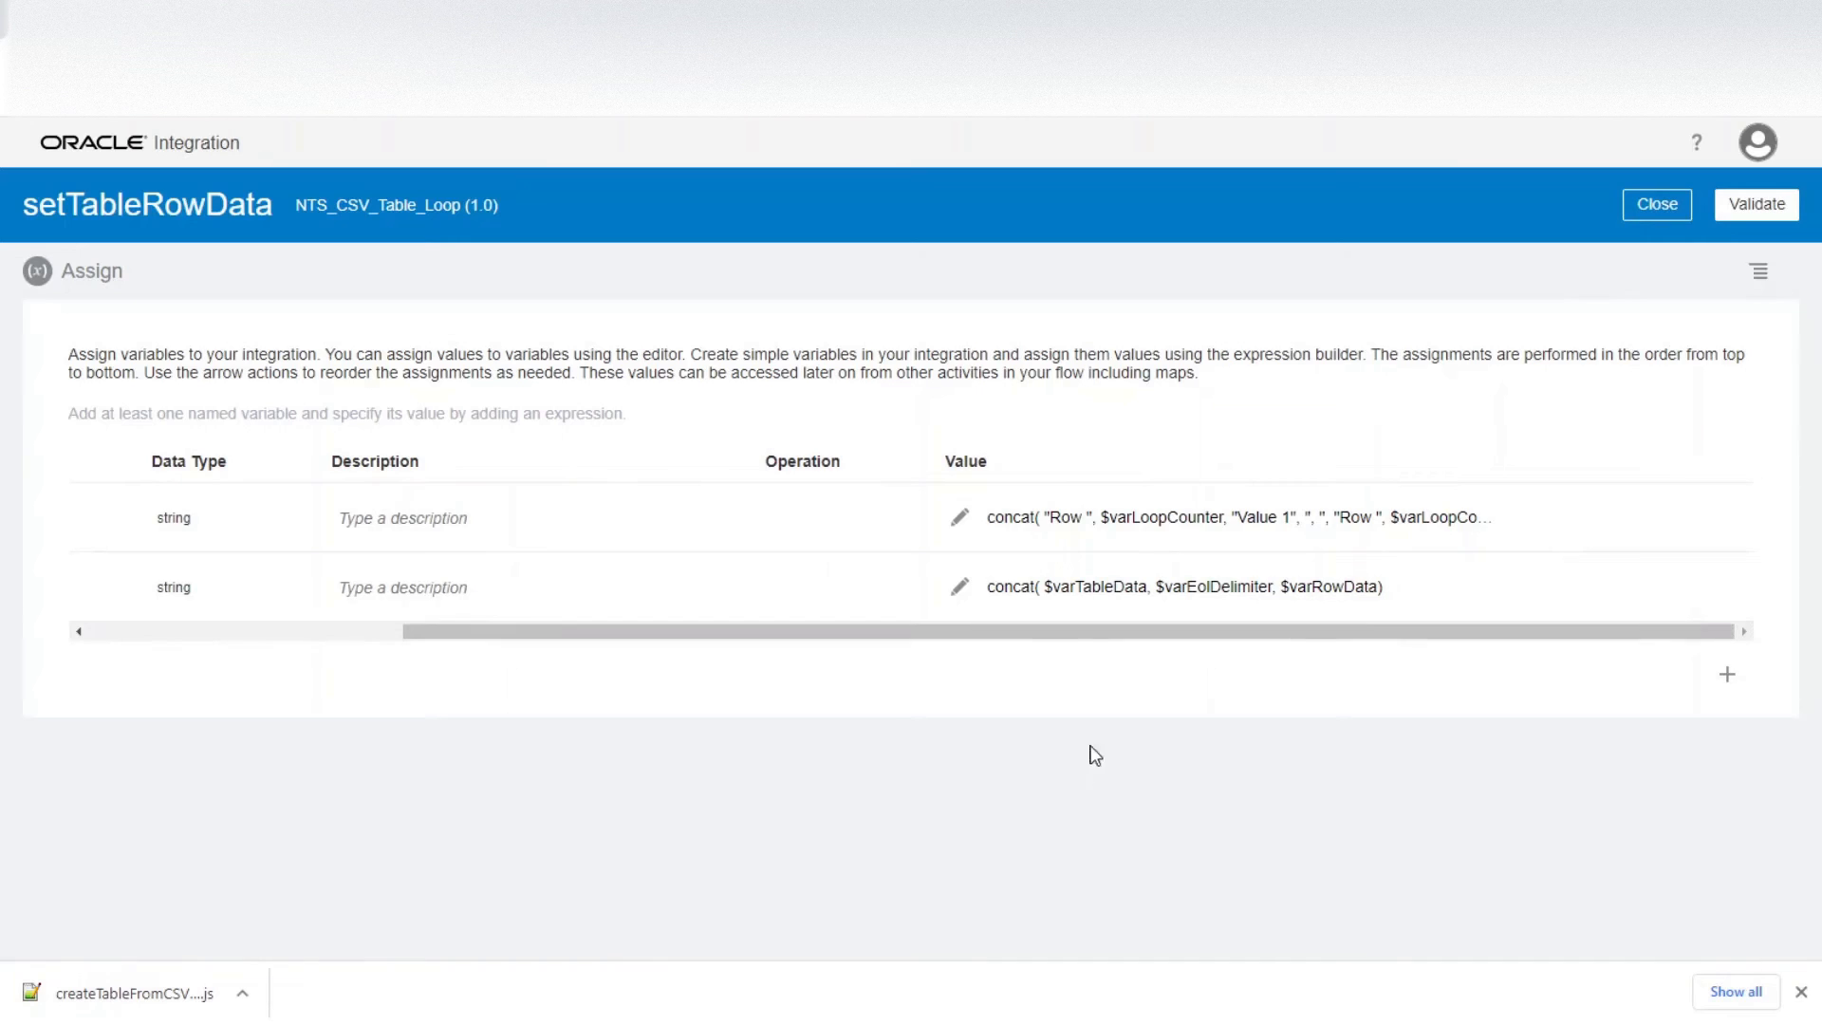
double_click(1110, 588)
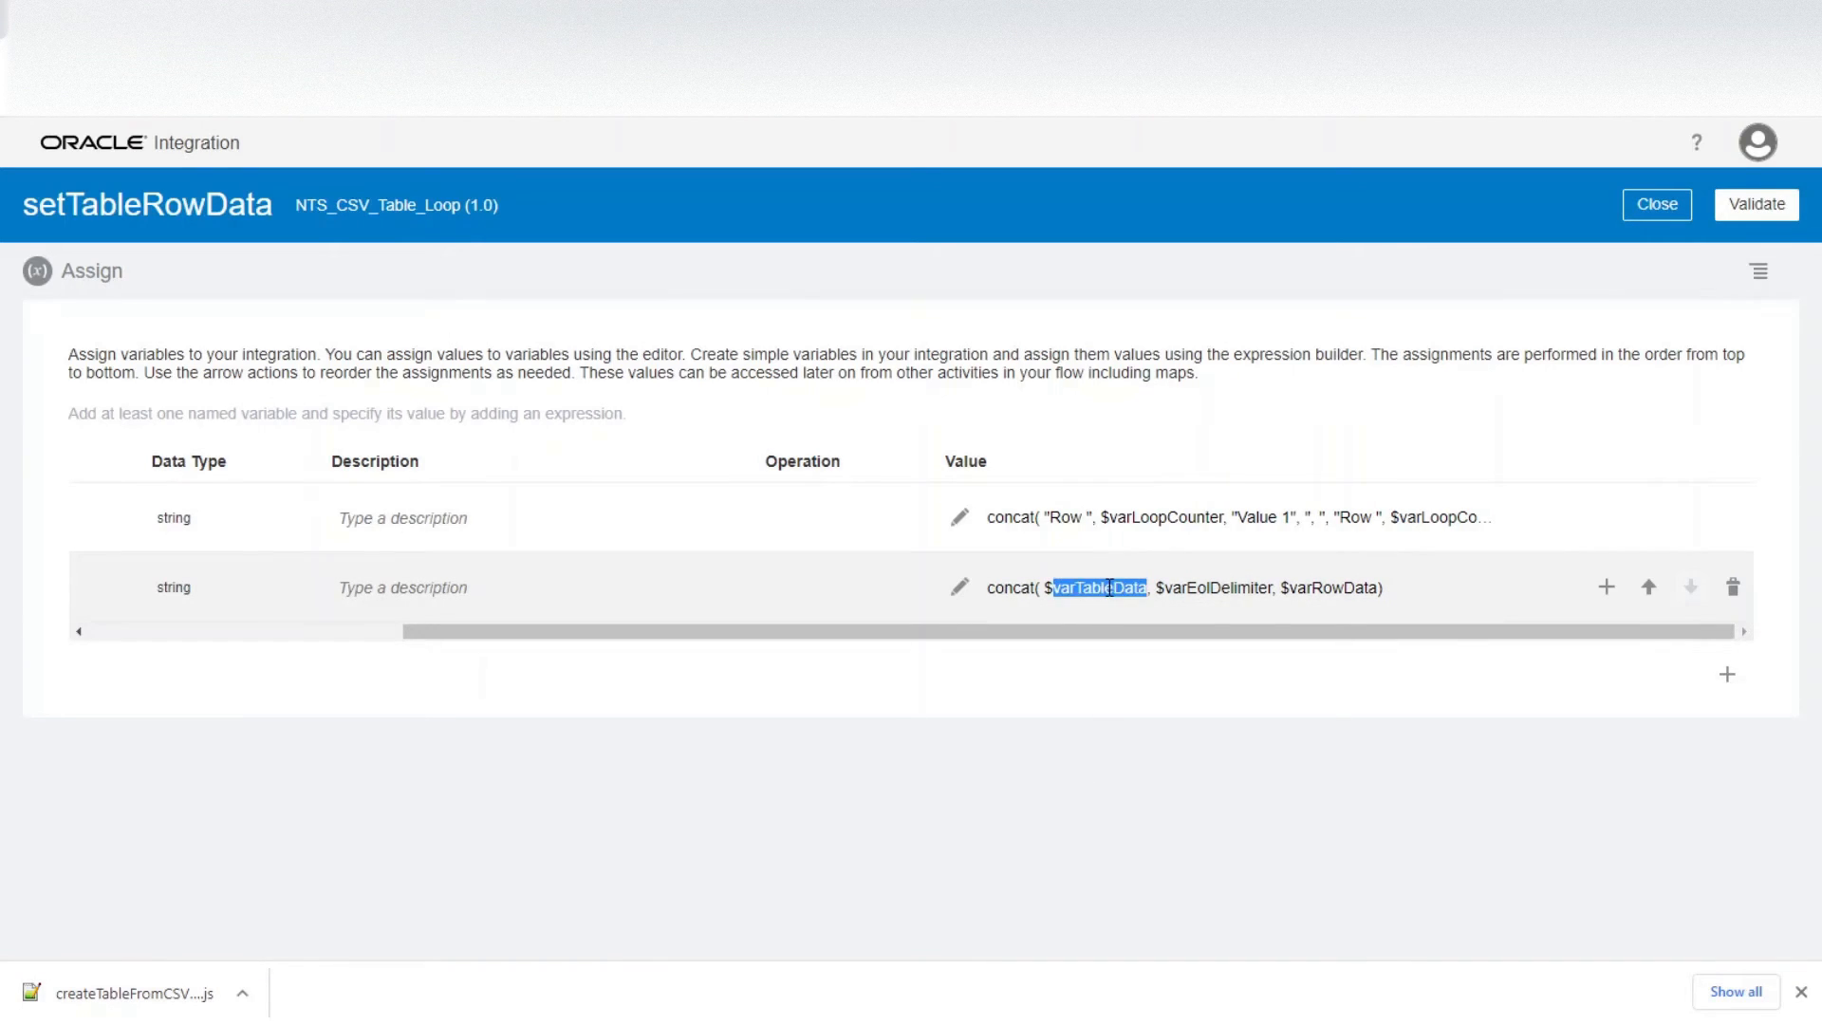
double_click(1231, 587)
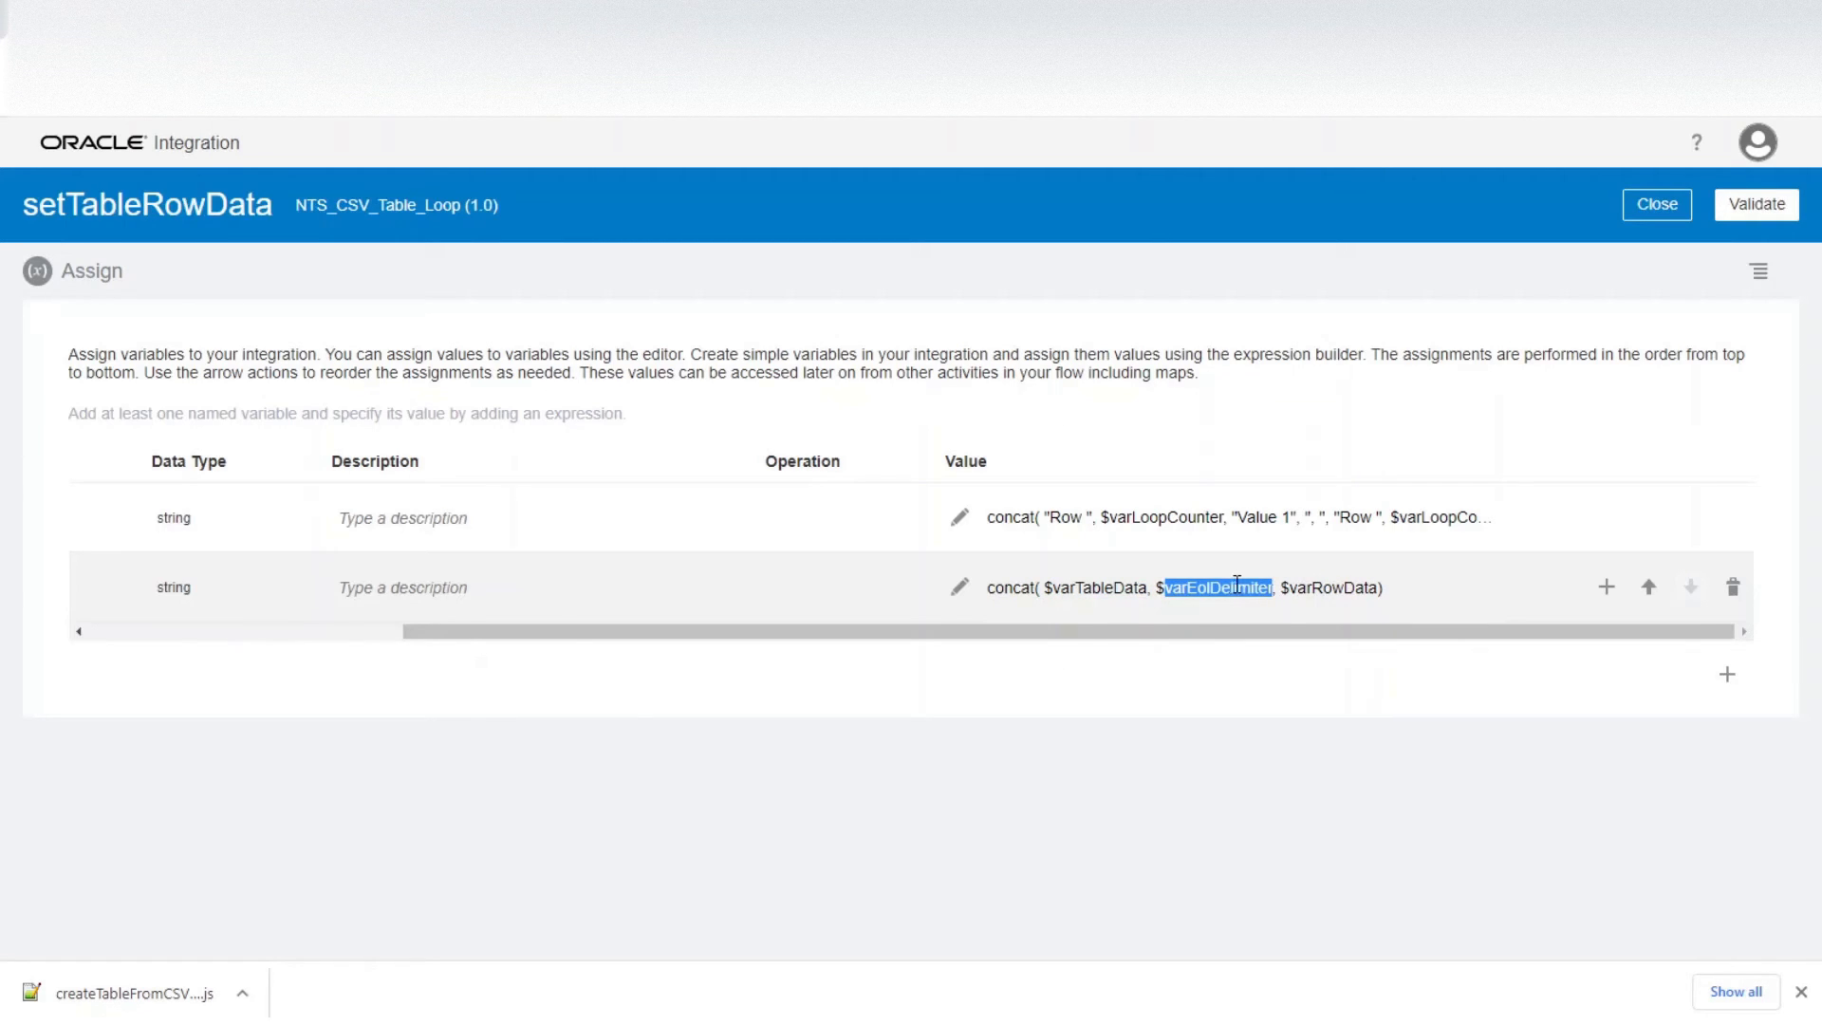
double_click(1324, 587)
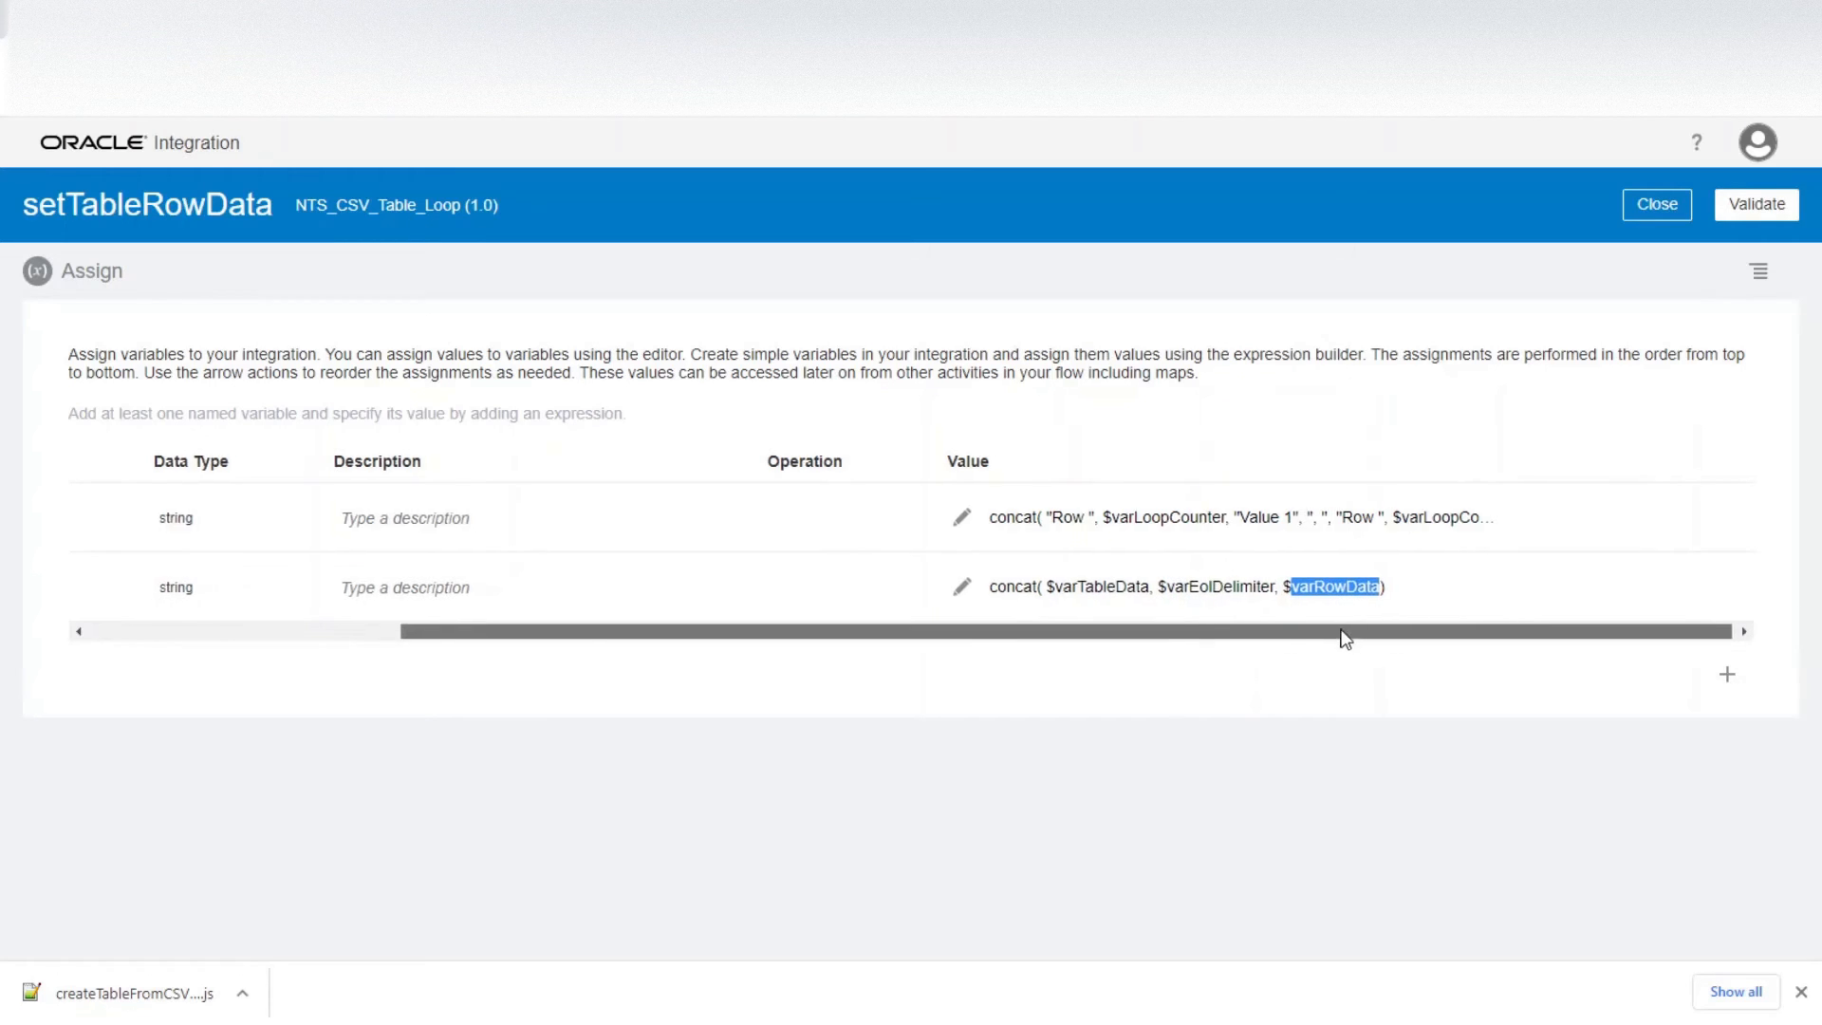
drag(1341, 631, 1017, 643)
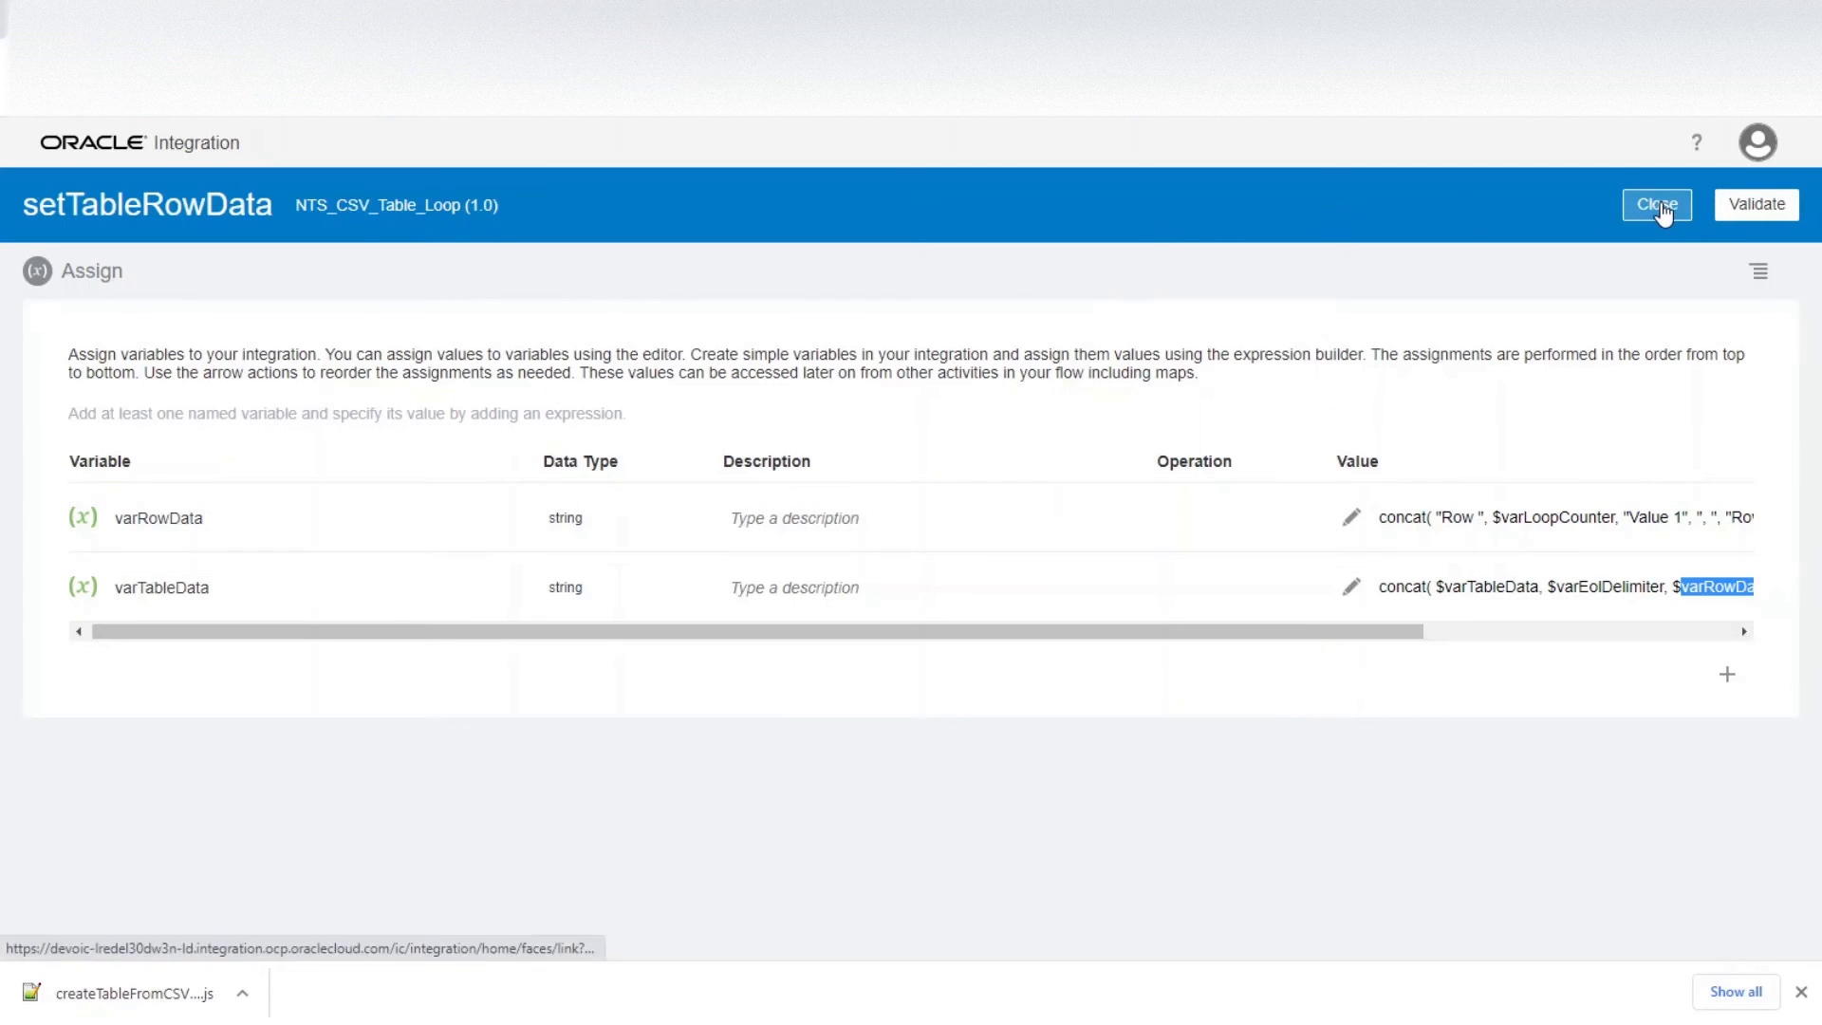
click(1660, 203)
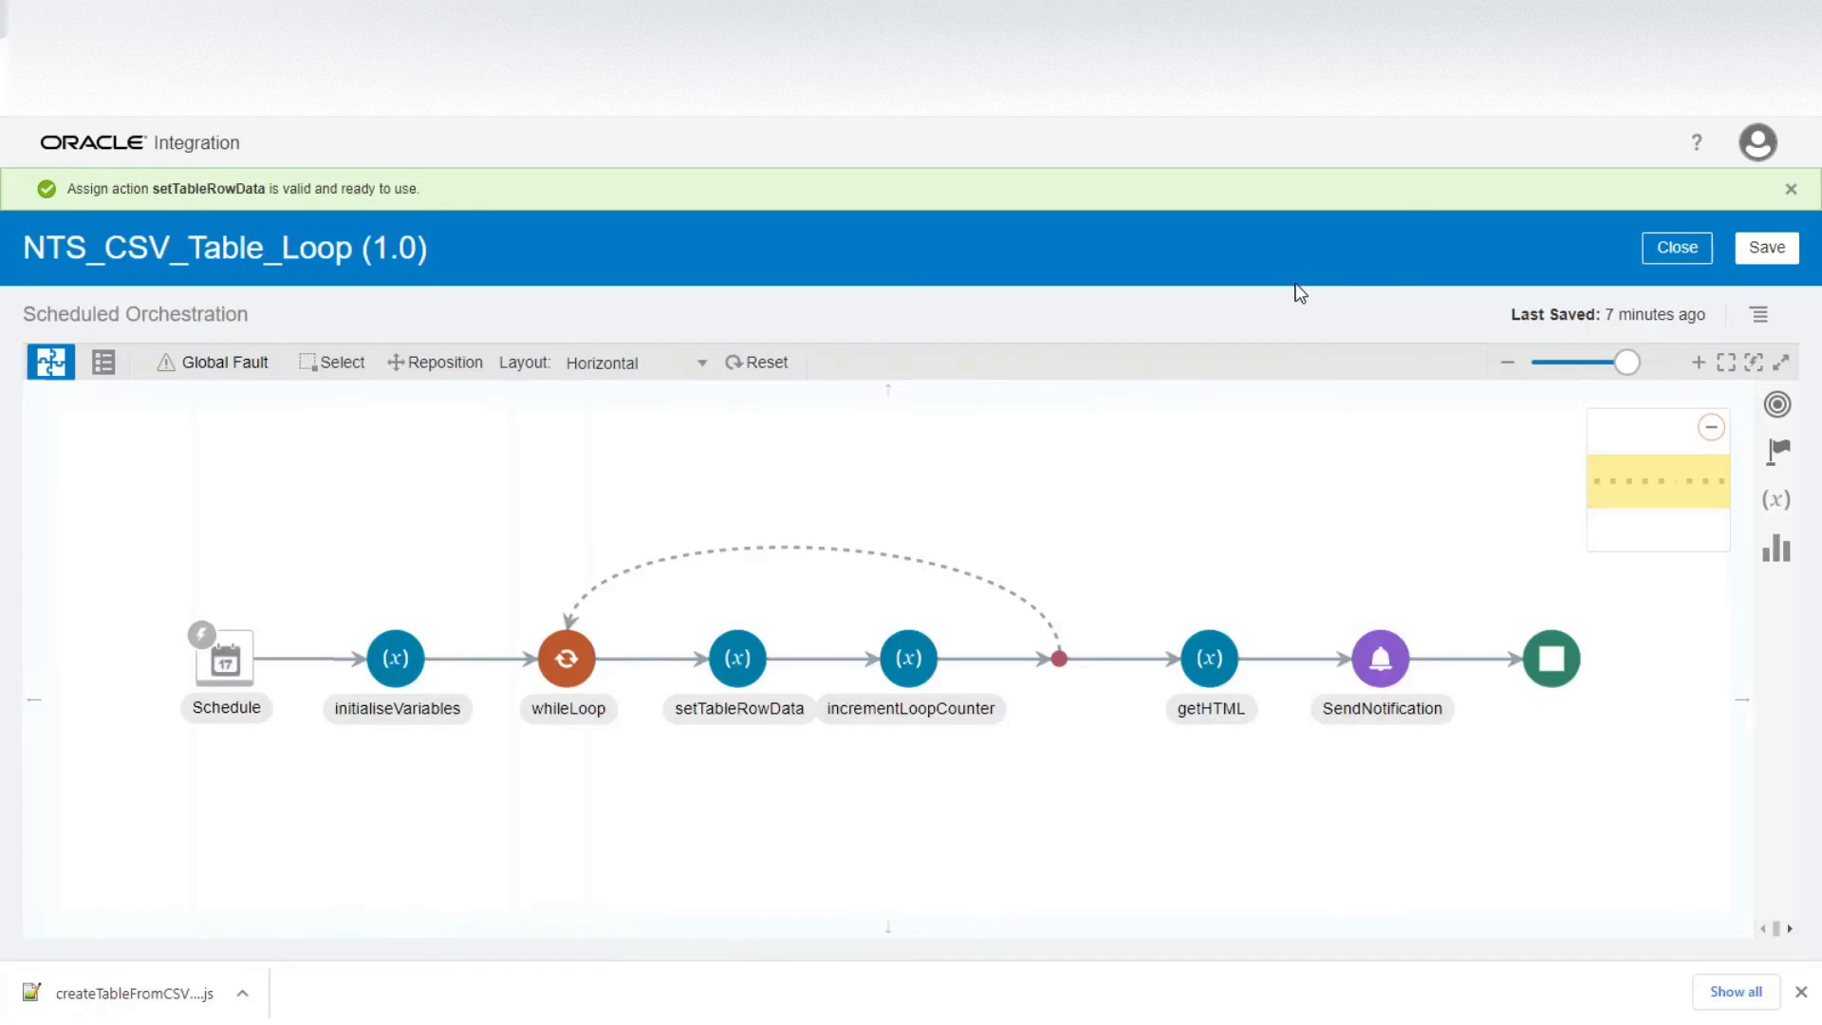
- Open the incrementLoopCounter action, examine the expression assigned to varLoopCounter, and close the action
click(906, 664)
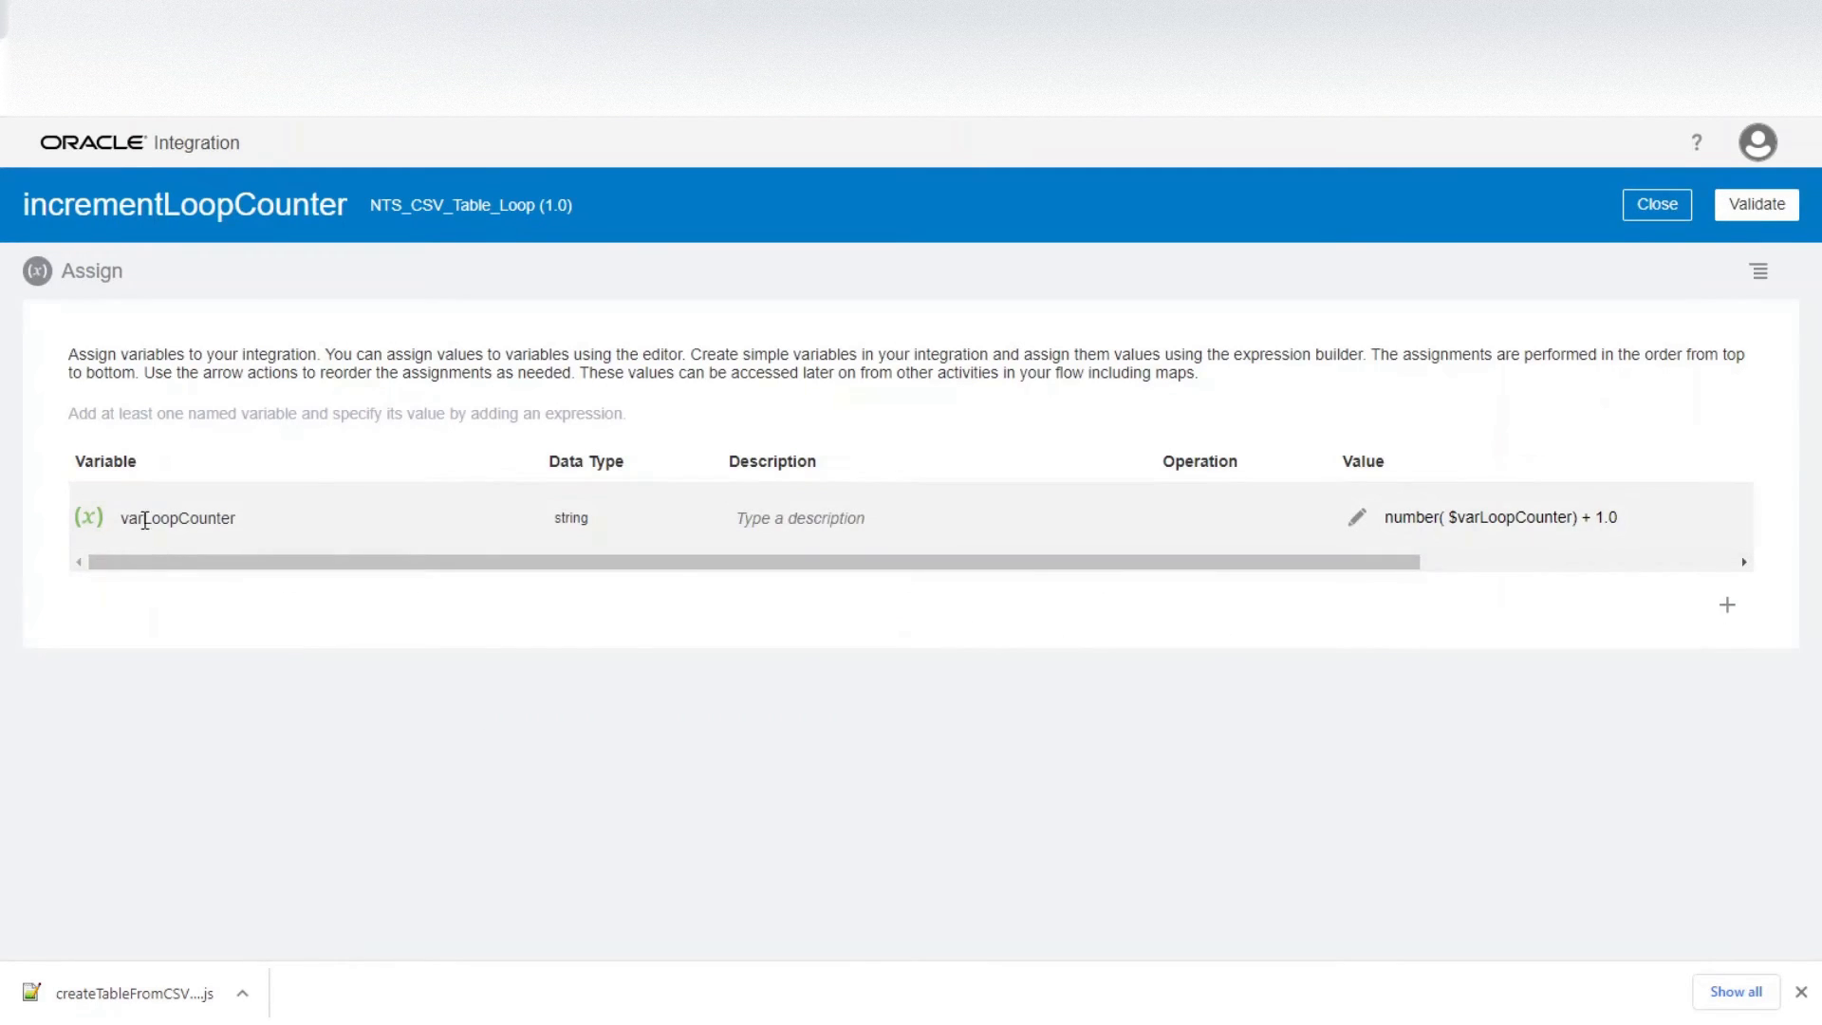
double_click(1490, 515)
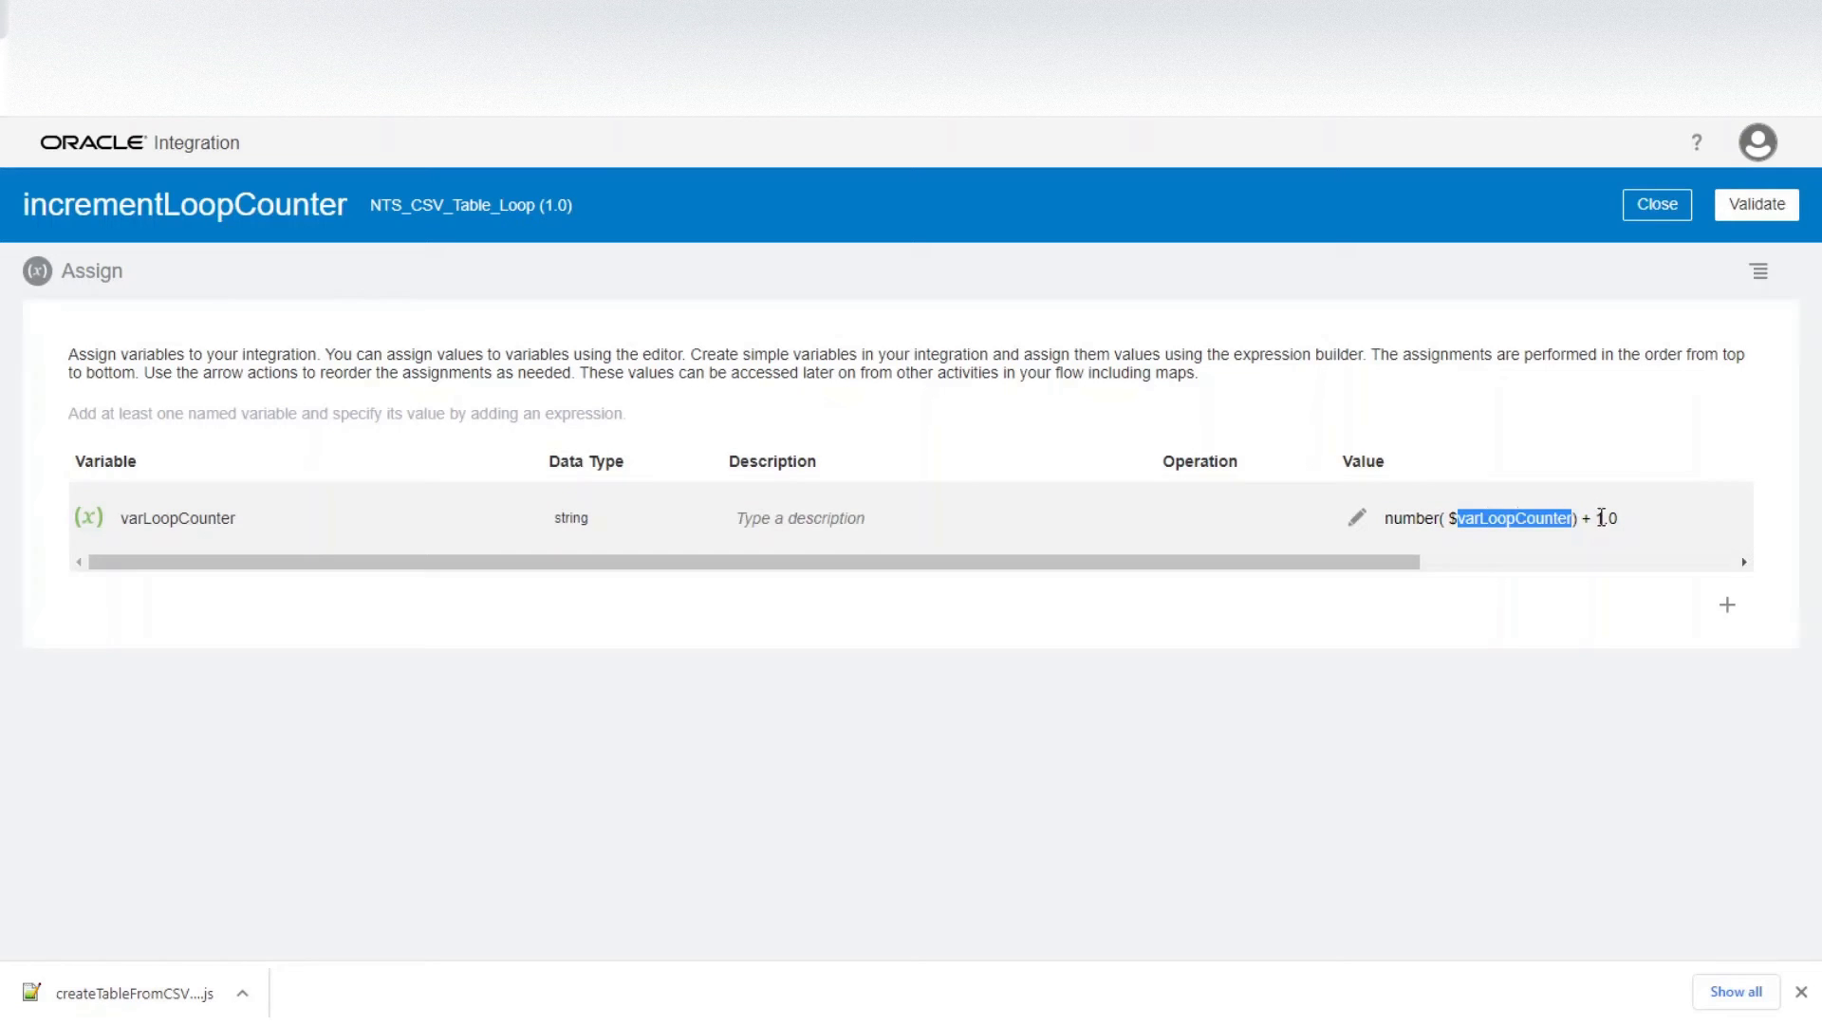
drag(1594, 517, 1637, 524)
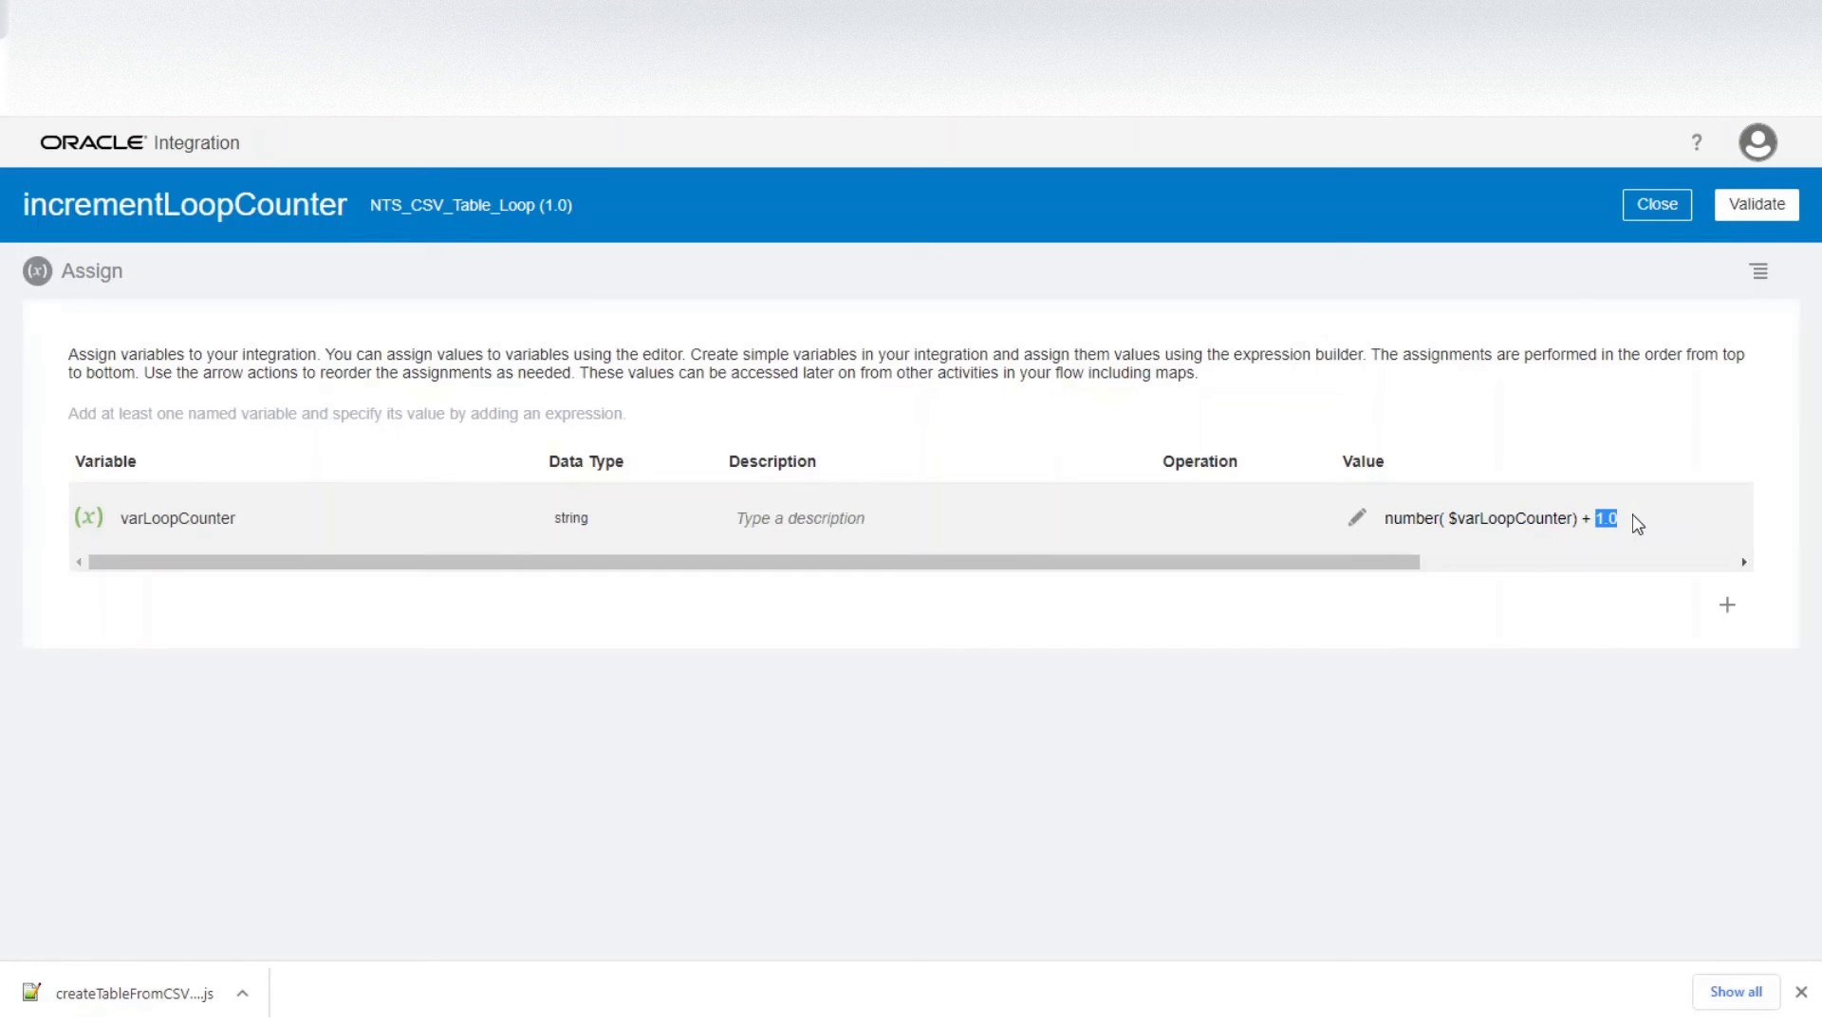
click(1656, 217)
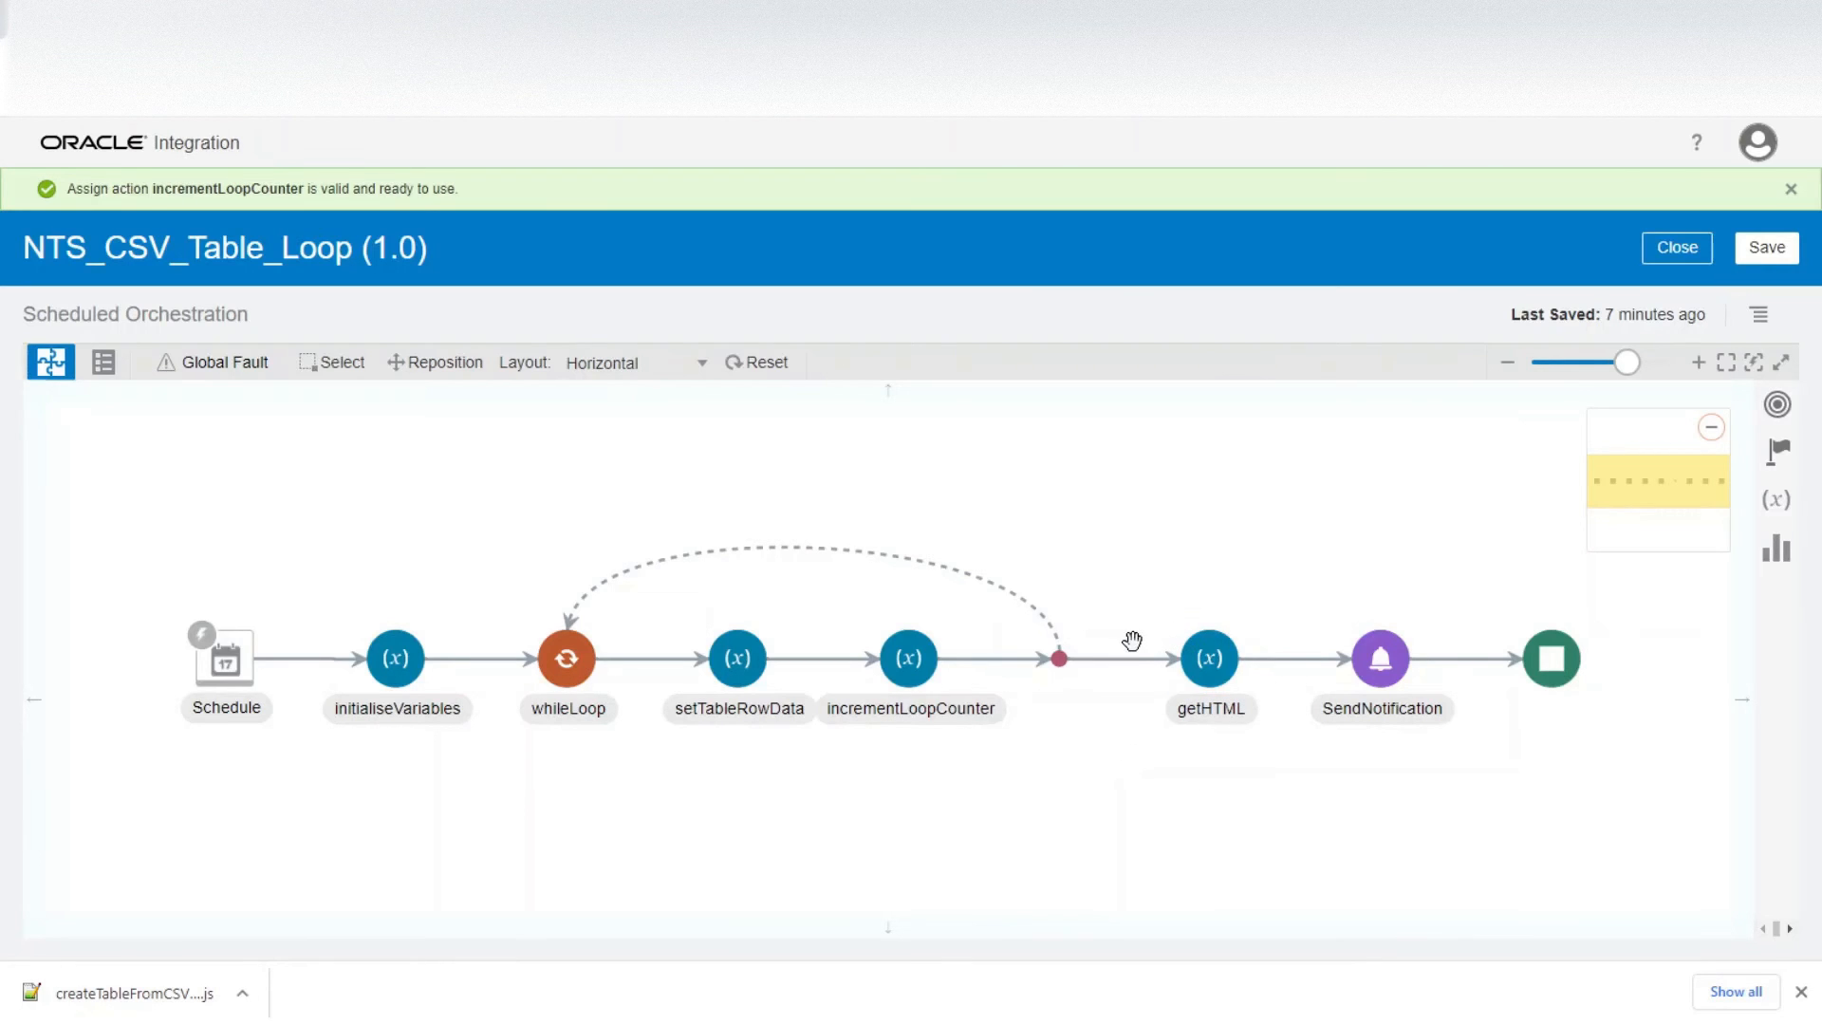
- Open the getHTML action and examine the three variables concatenated in the varTableData expression
click(1223, 670)
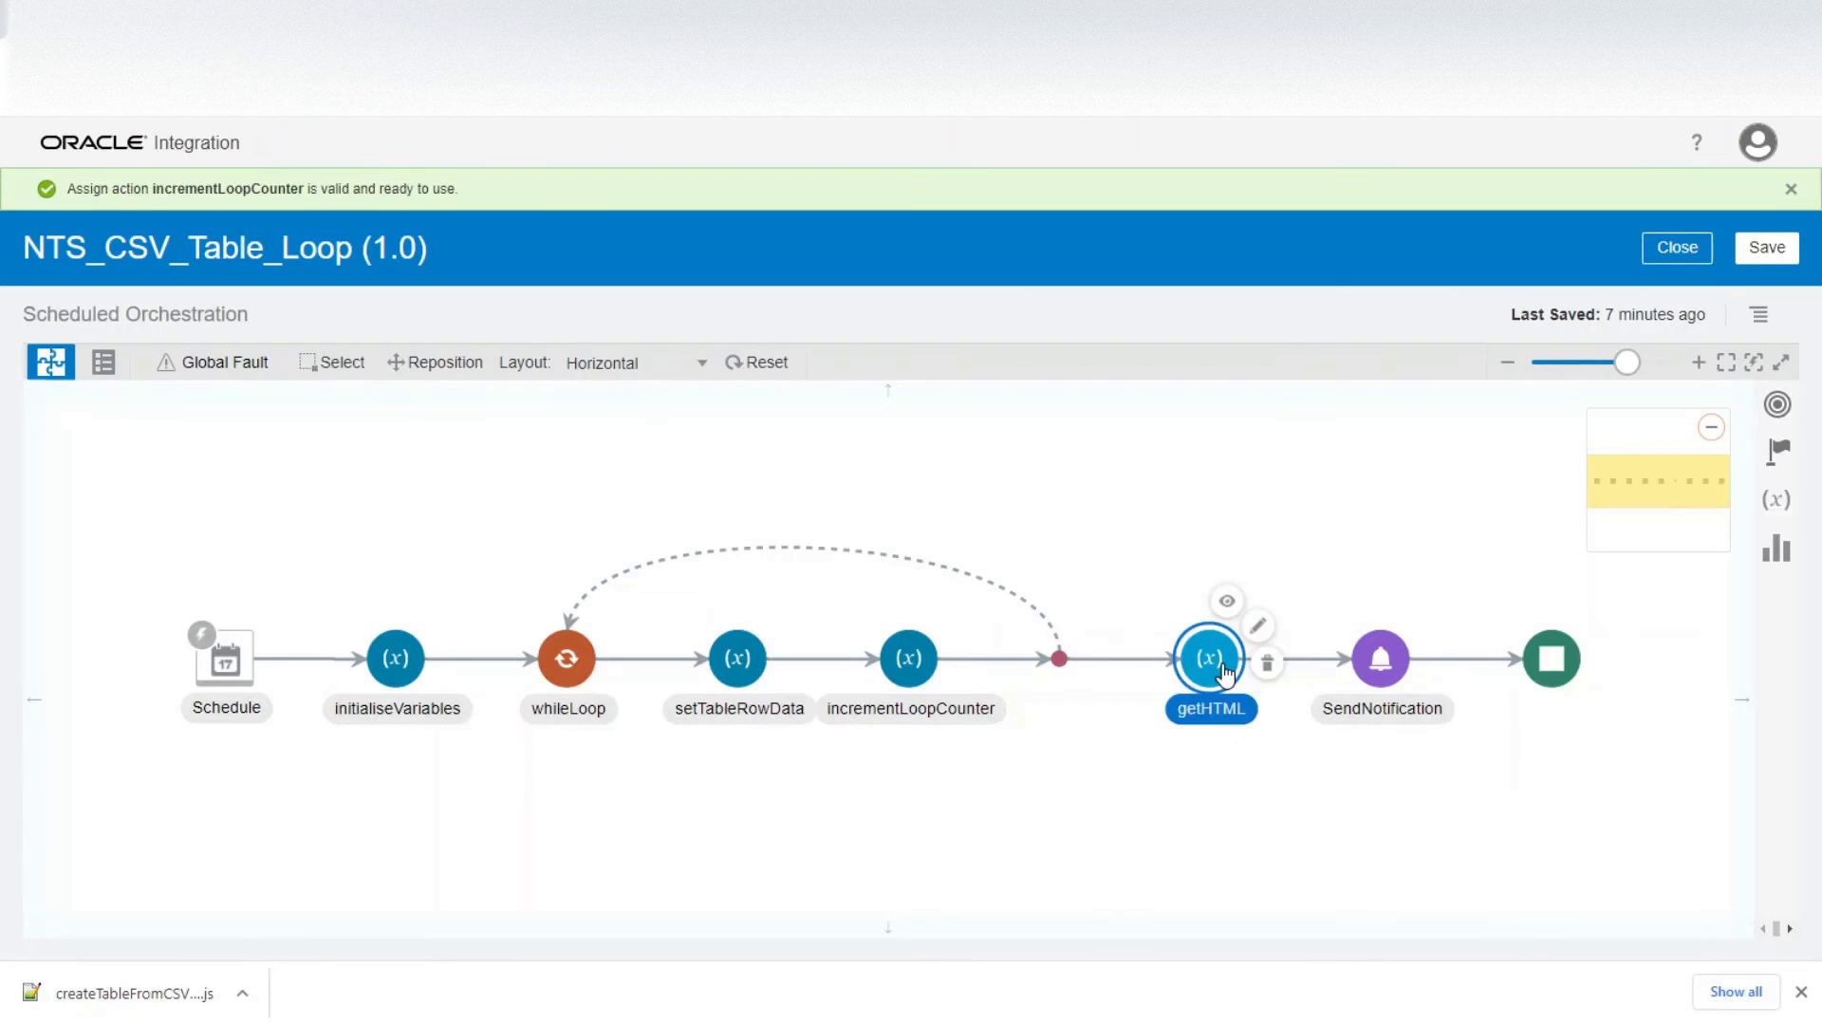
click(1258, 626)
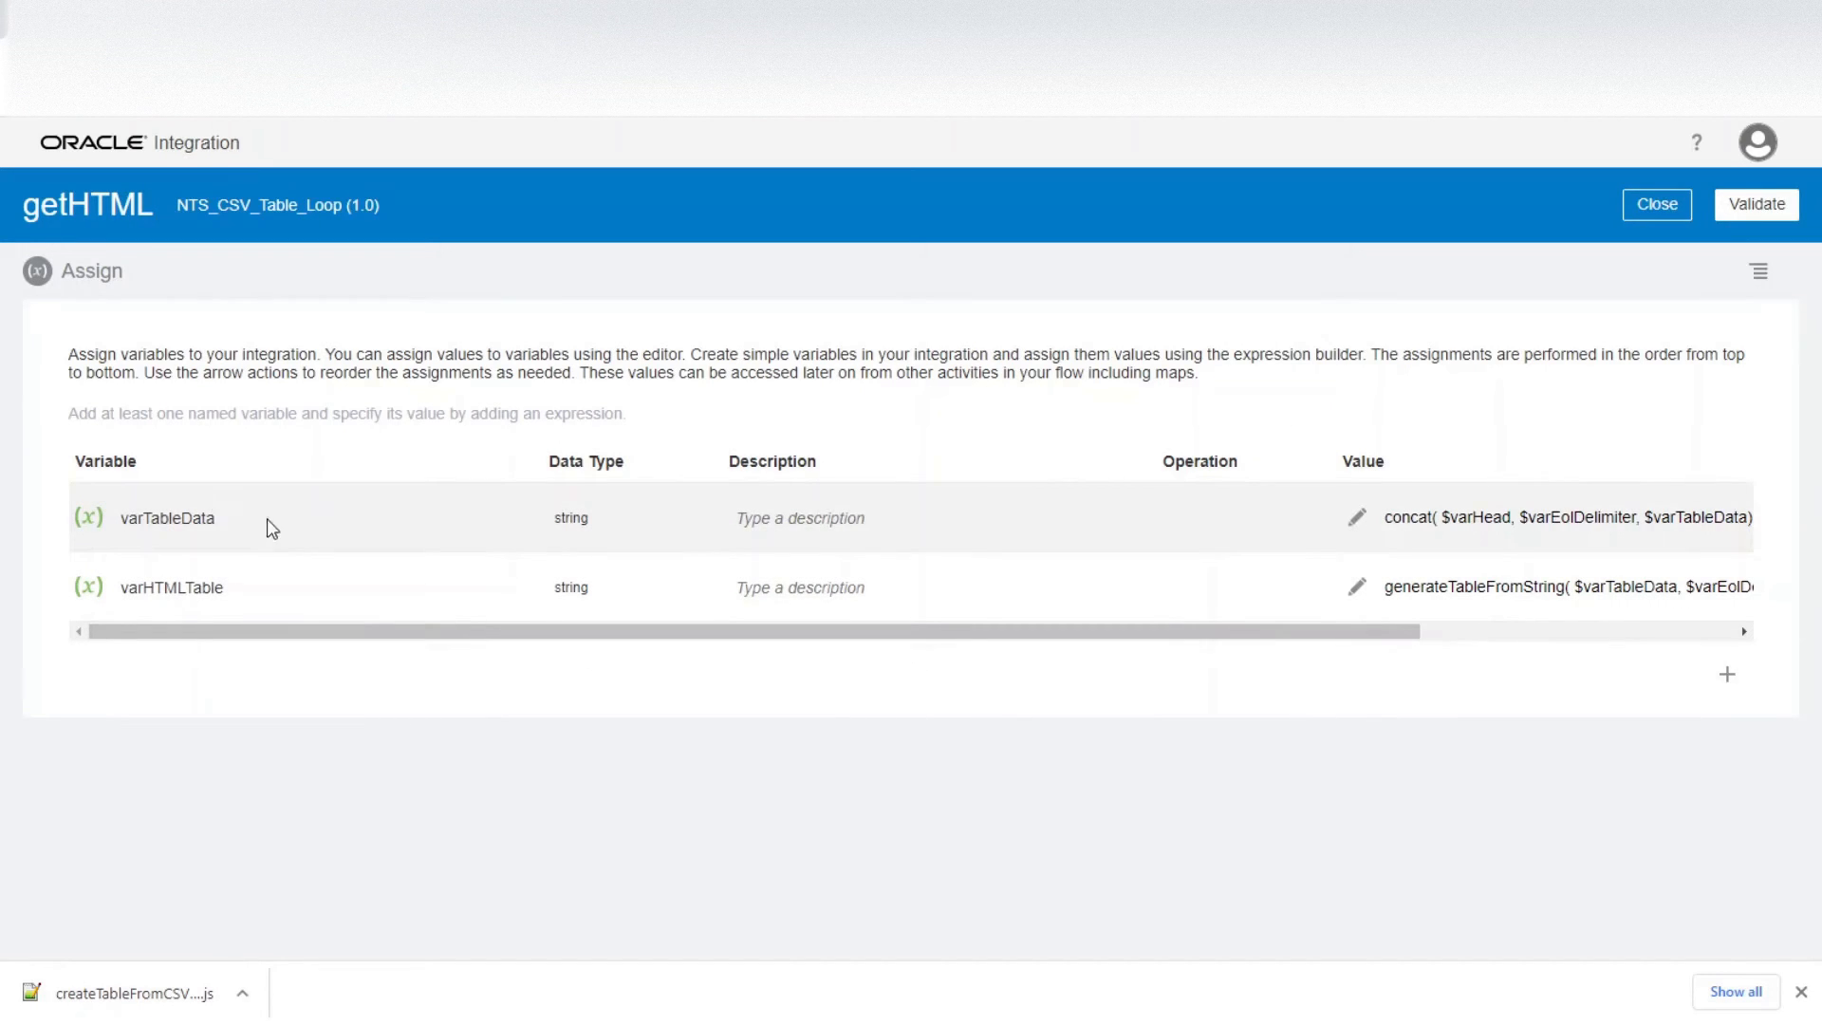
drag(1079, 635, 1294, 634)
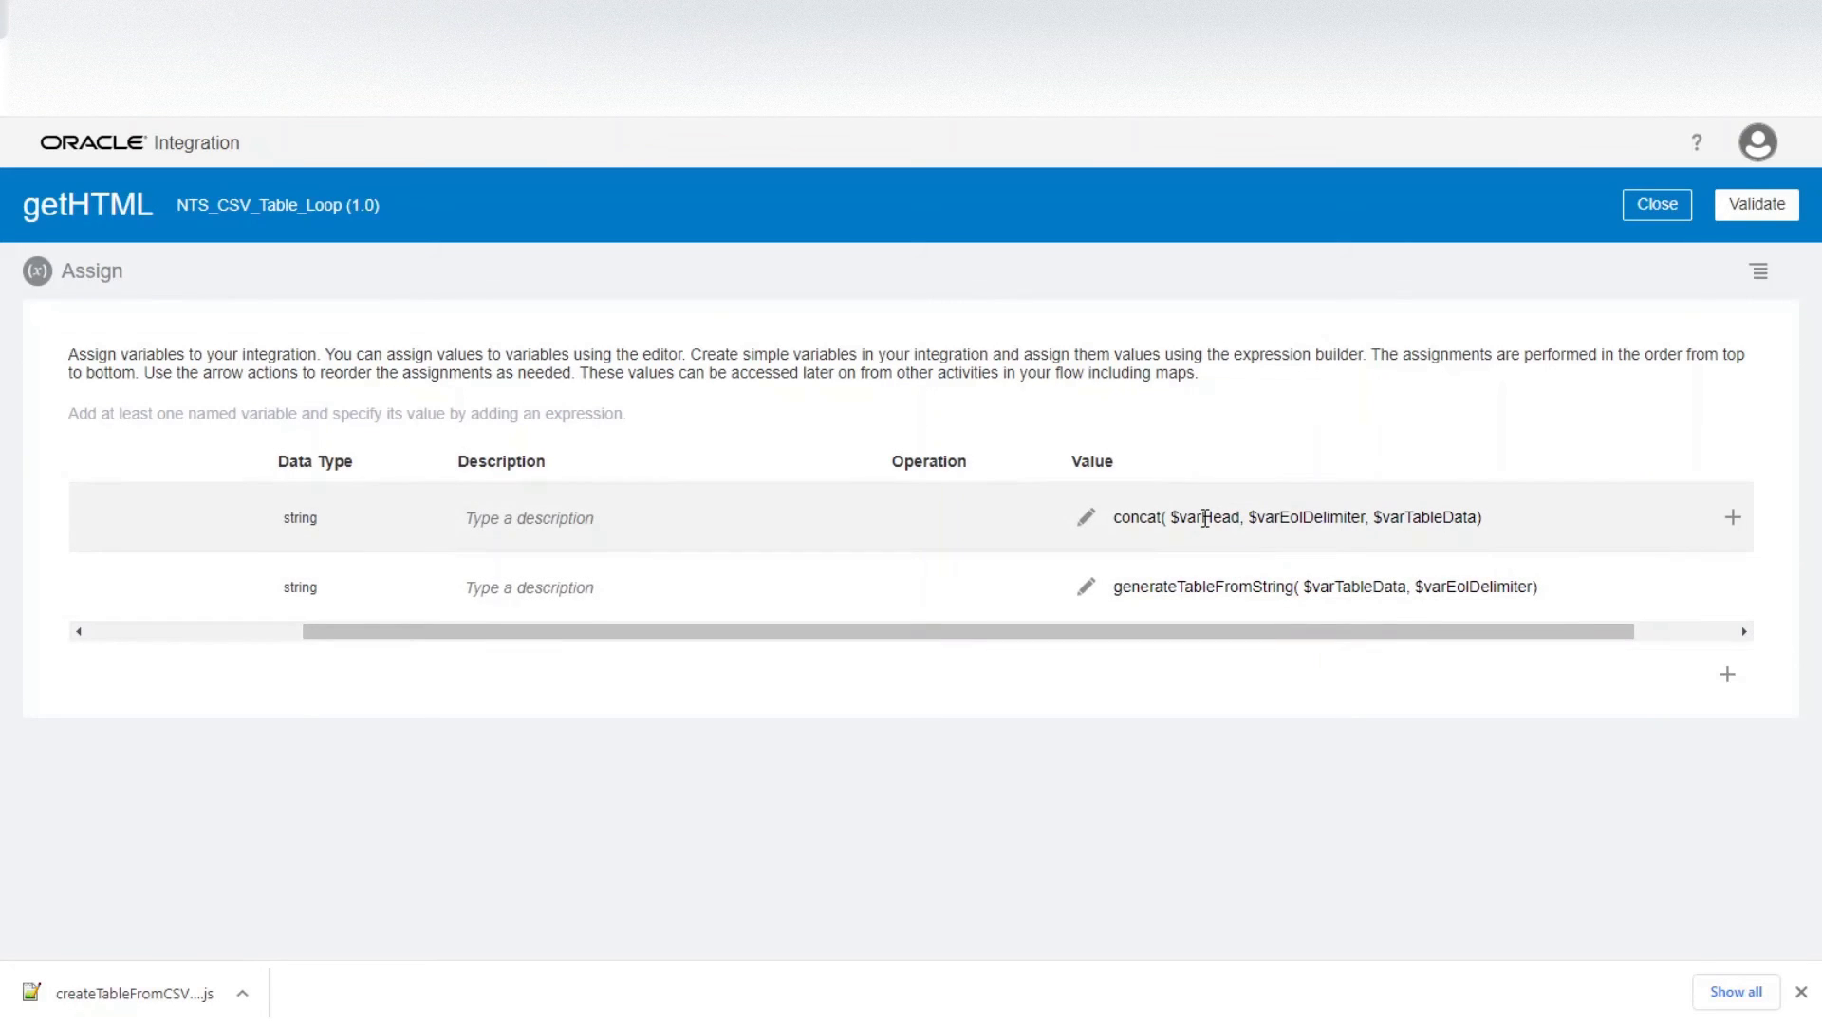
double_click(1204, 518)
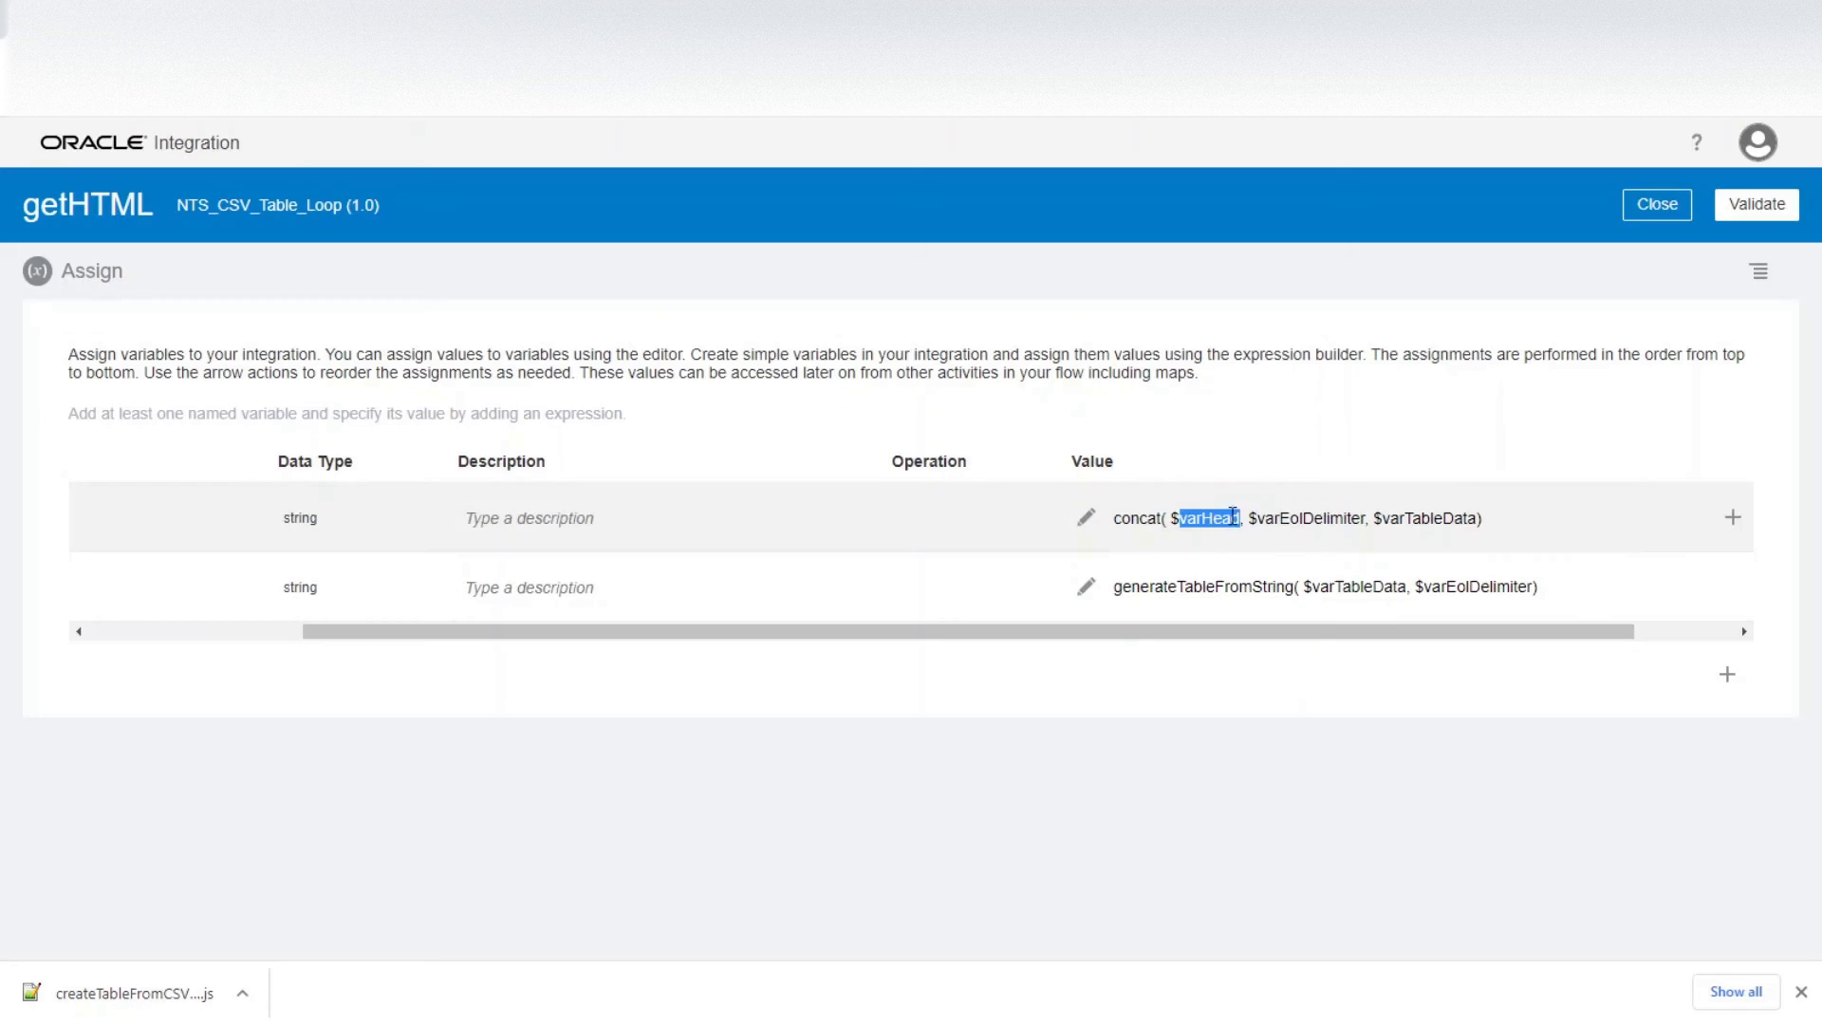
double_click(1299, 518)
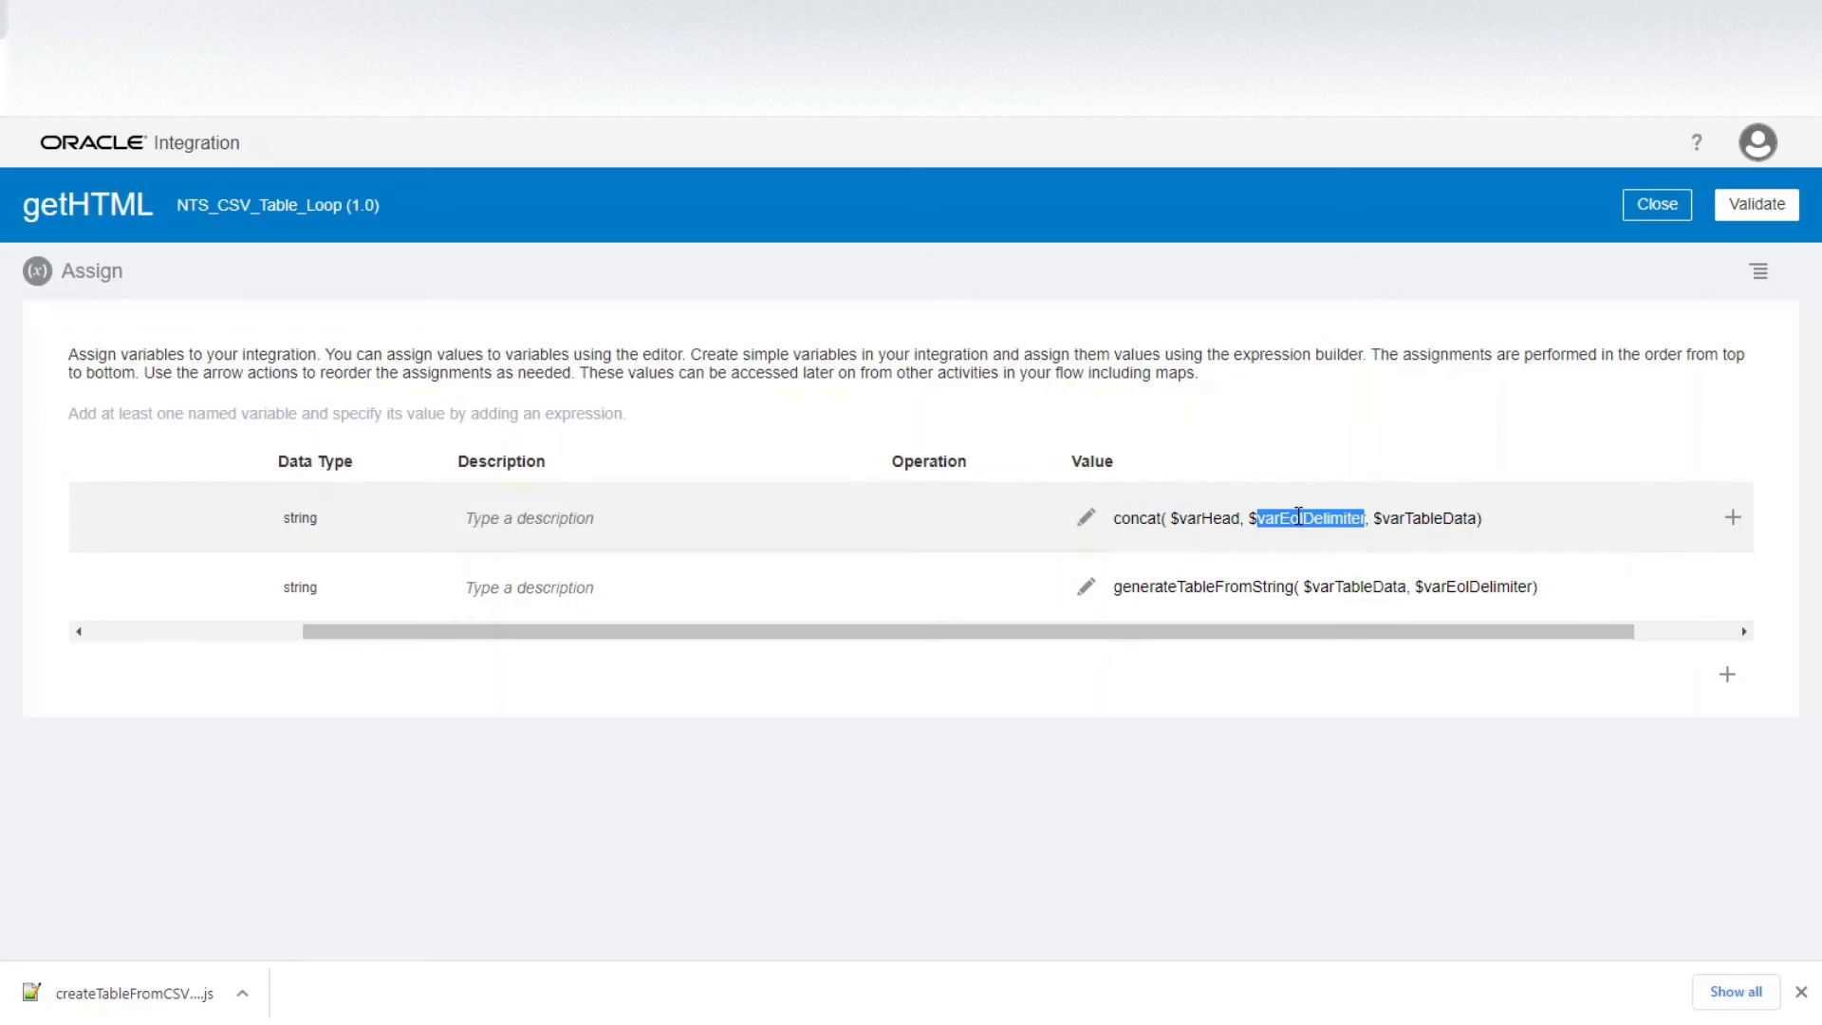
double_click(1412, 518)
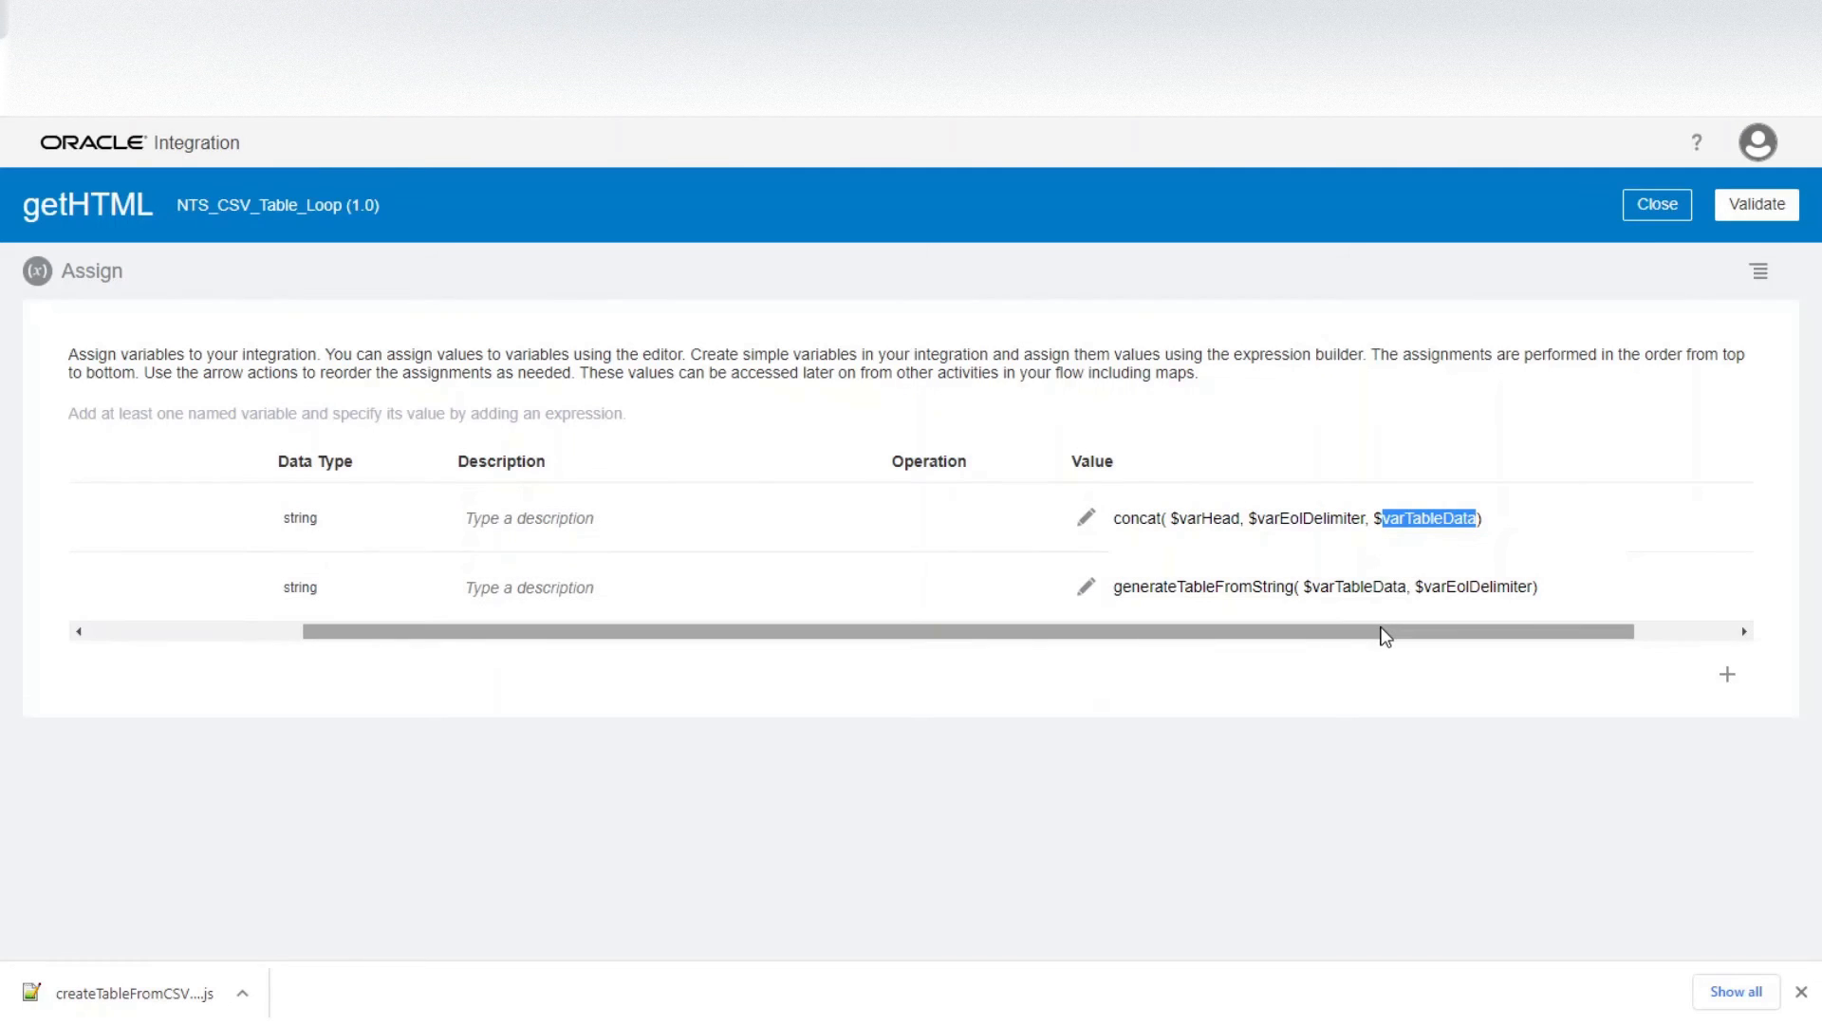
- Open the varHTMLTable expression and locate generateTableFromString among the user-defined functions in the expression builder
click(1087, 588)
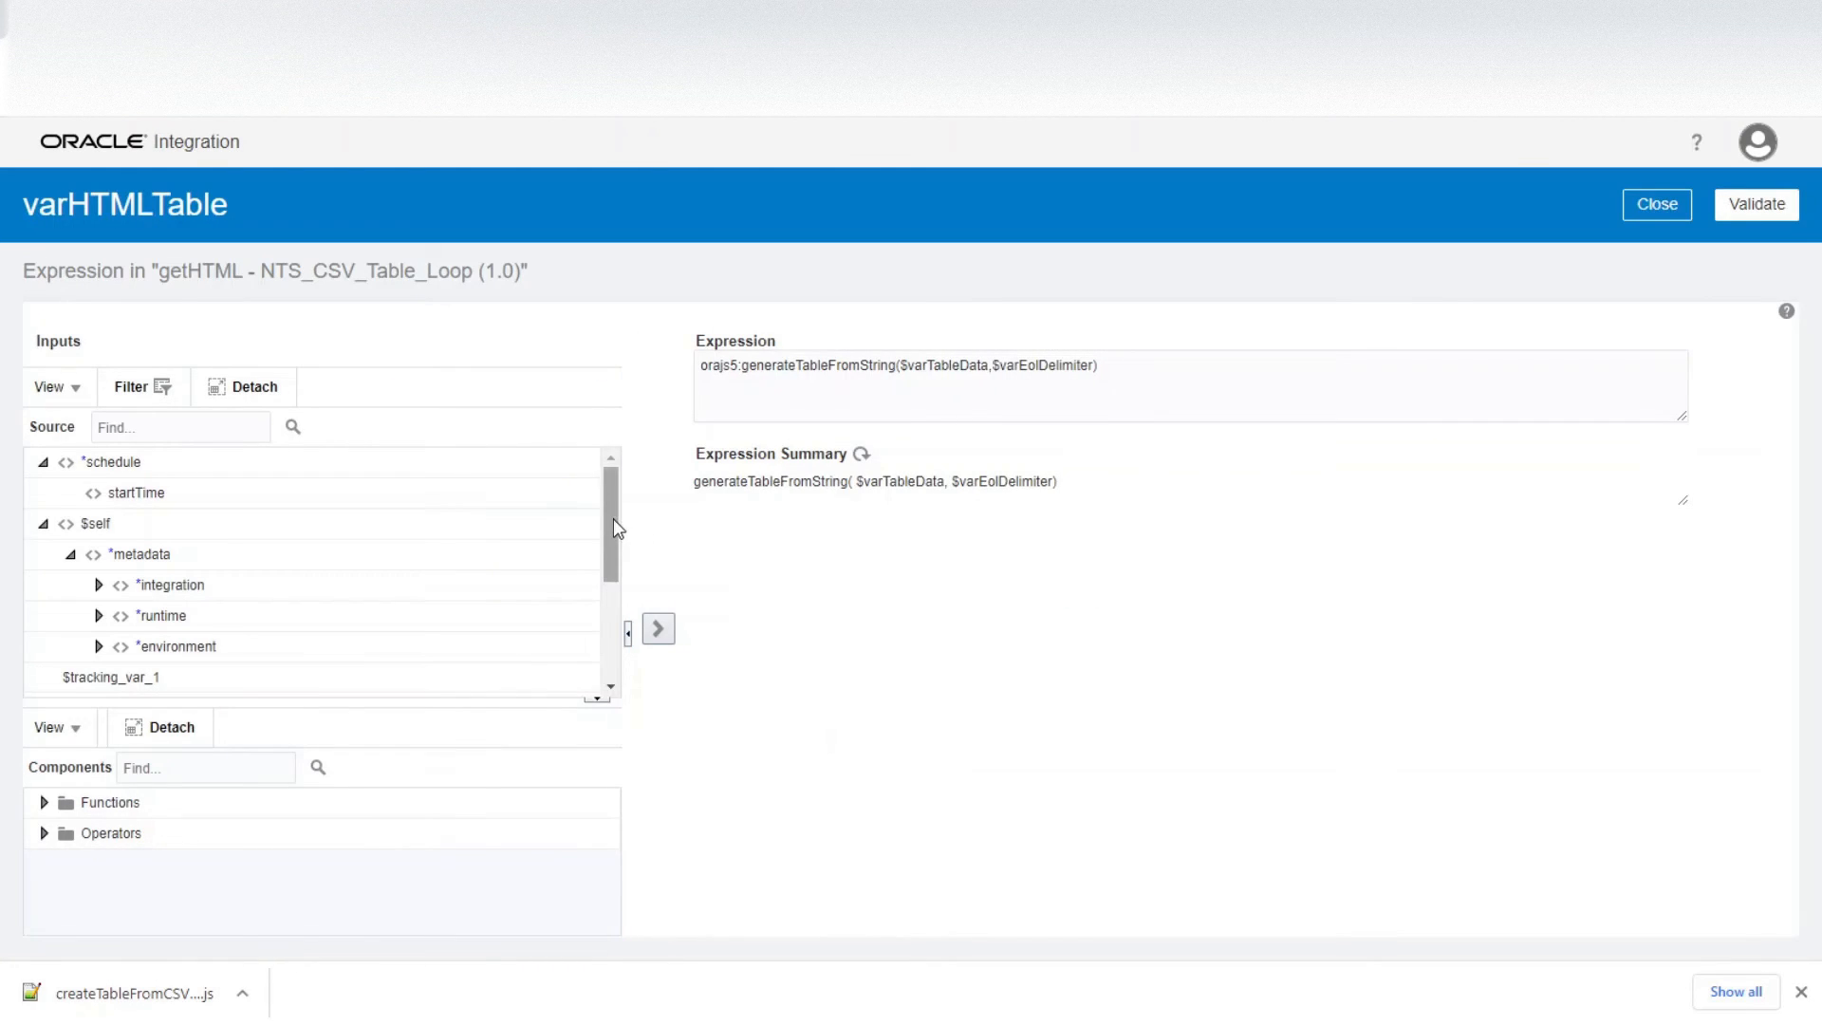
drag(617, 528, 643, 648)
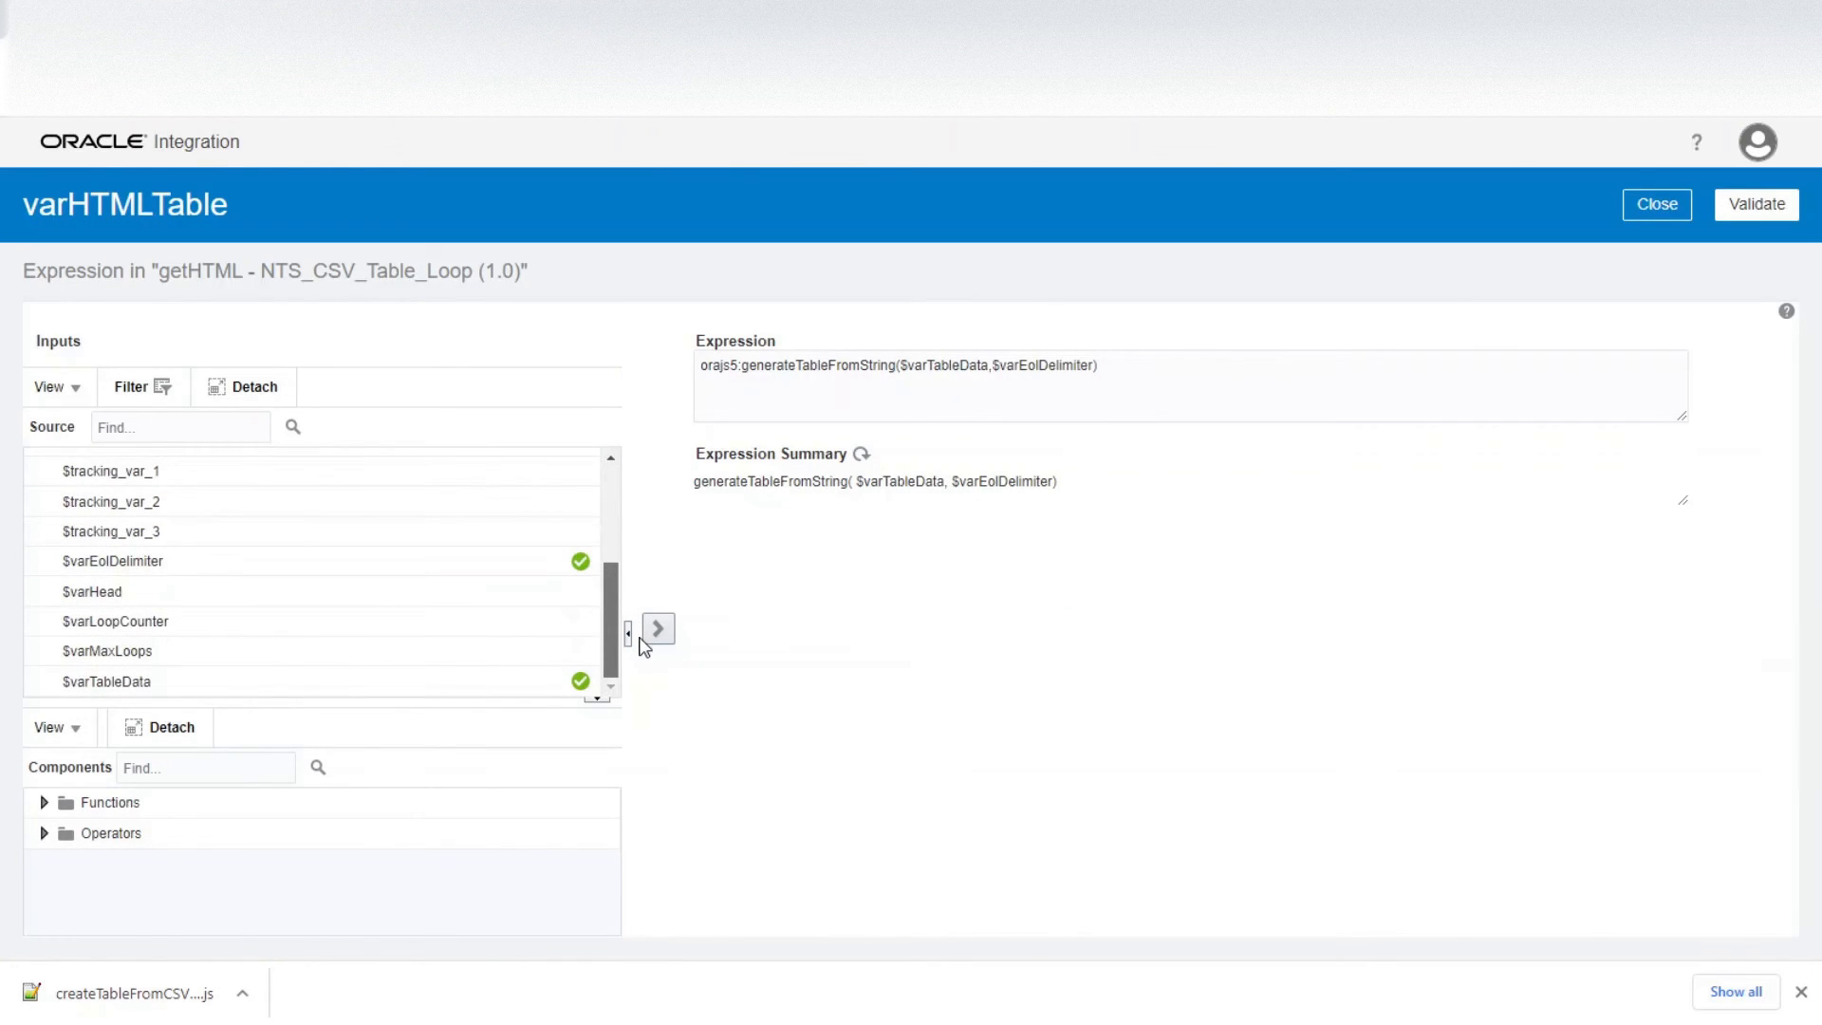
click(43, 801)
scroll(271, 869, down, 3)
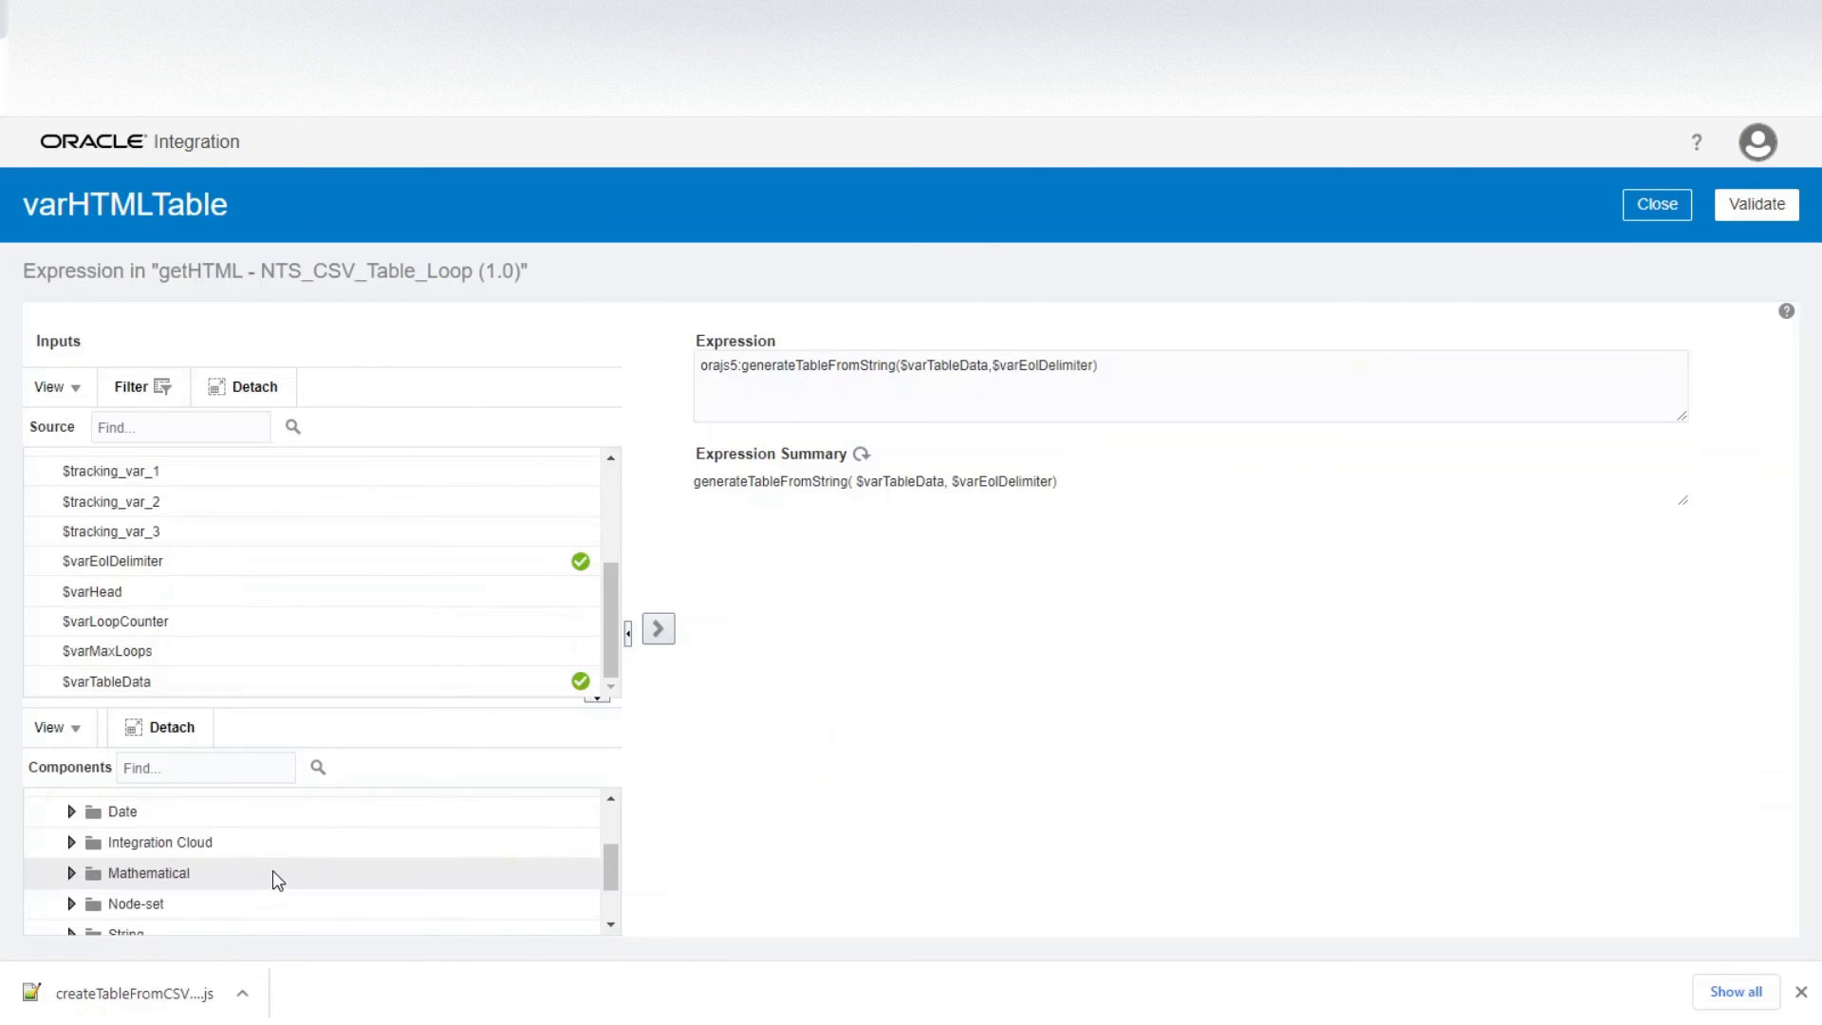
click(71, 887)
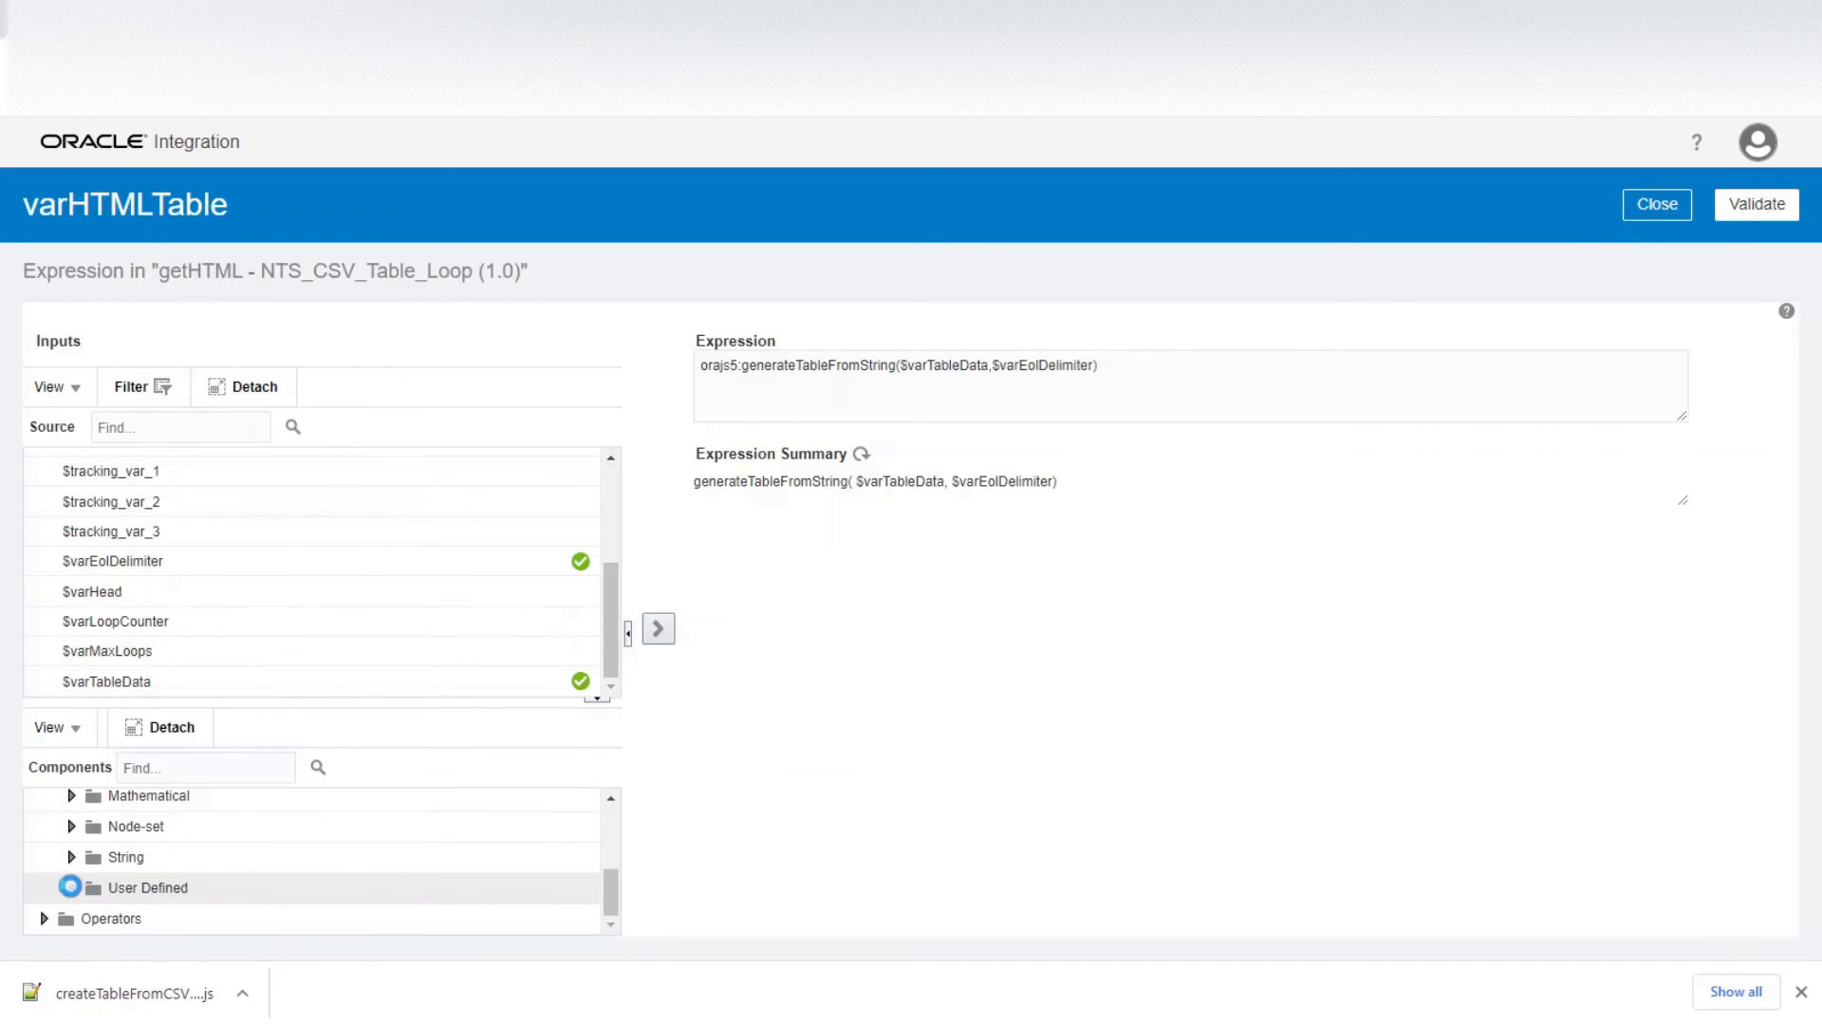
scroll(303, 877, down, 2)
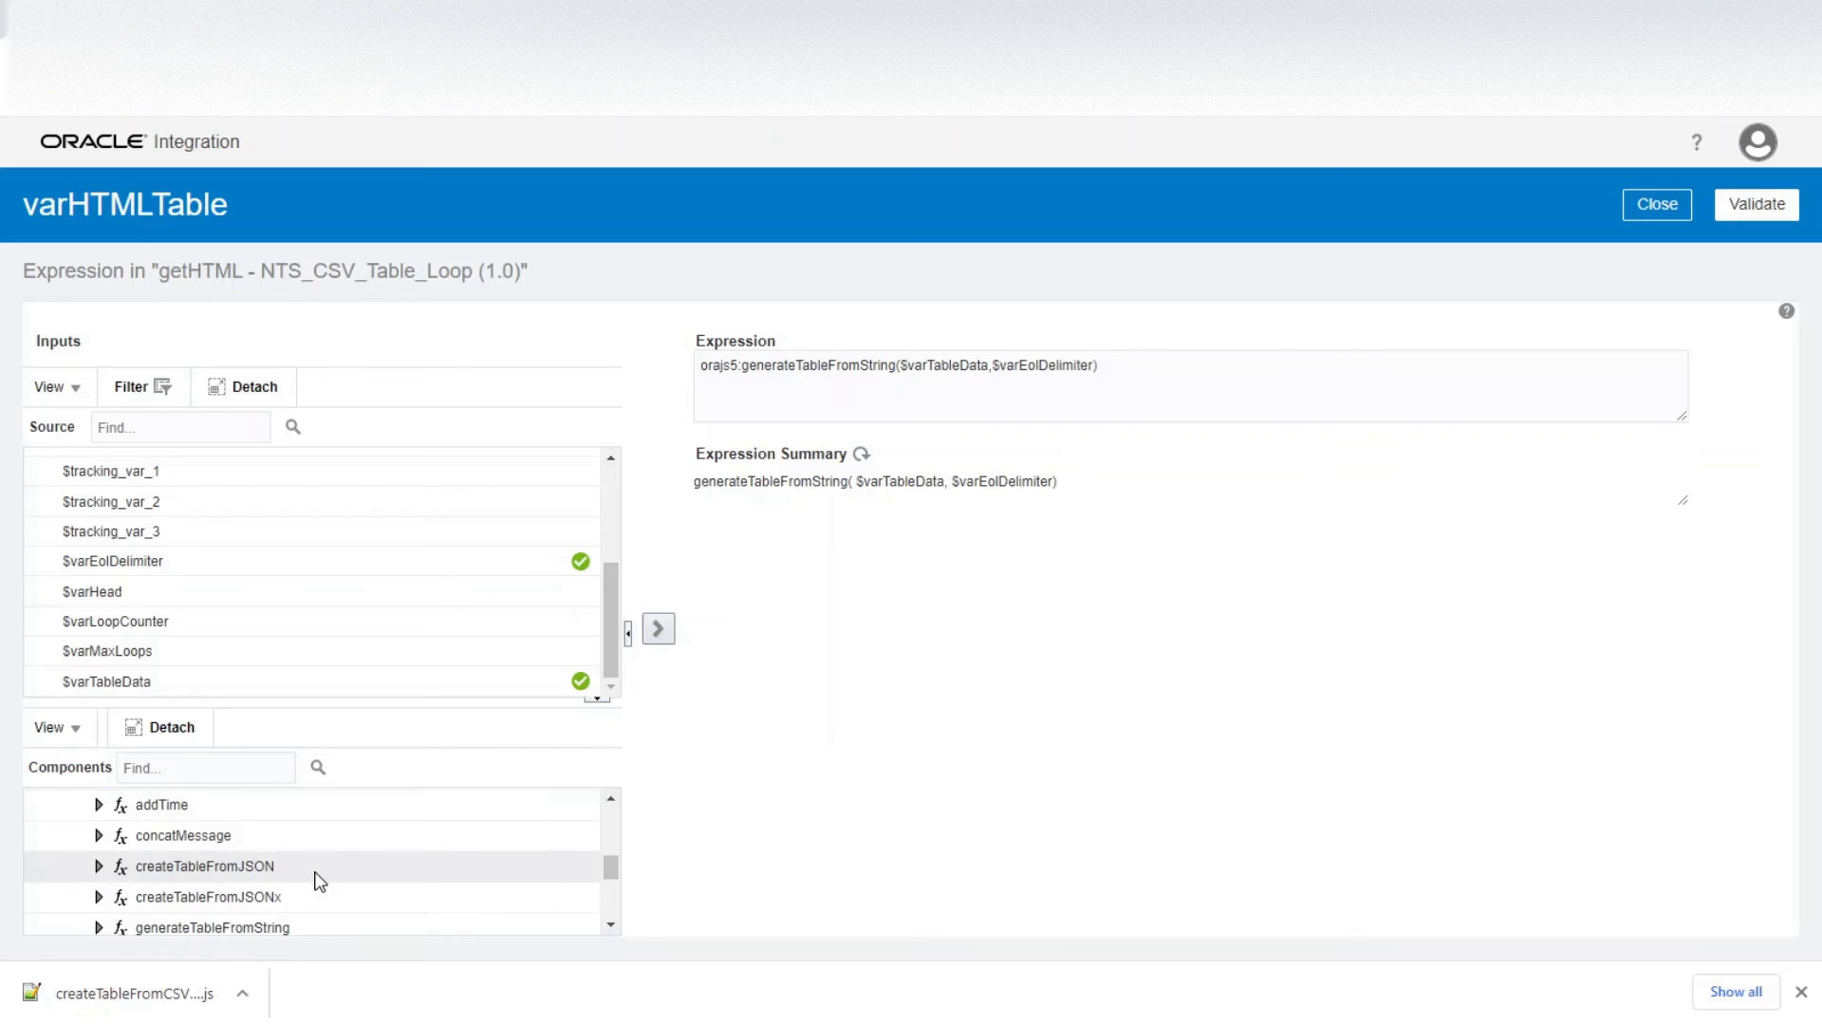
scroll(317, 880, down, 2)
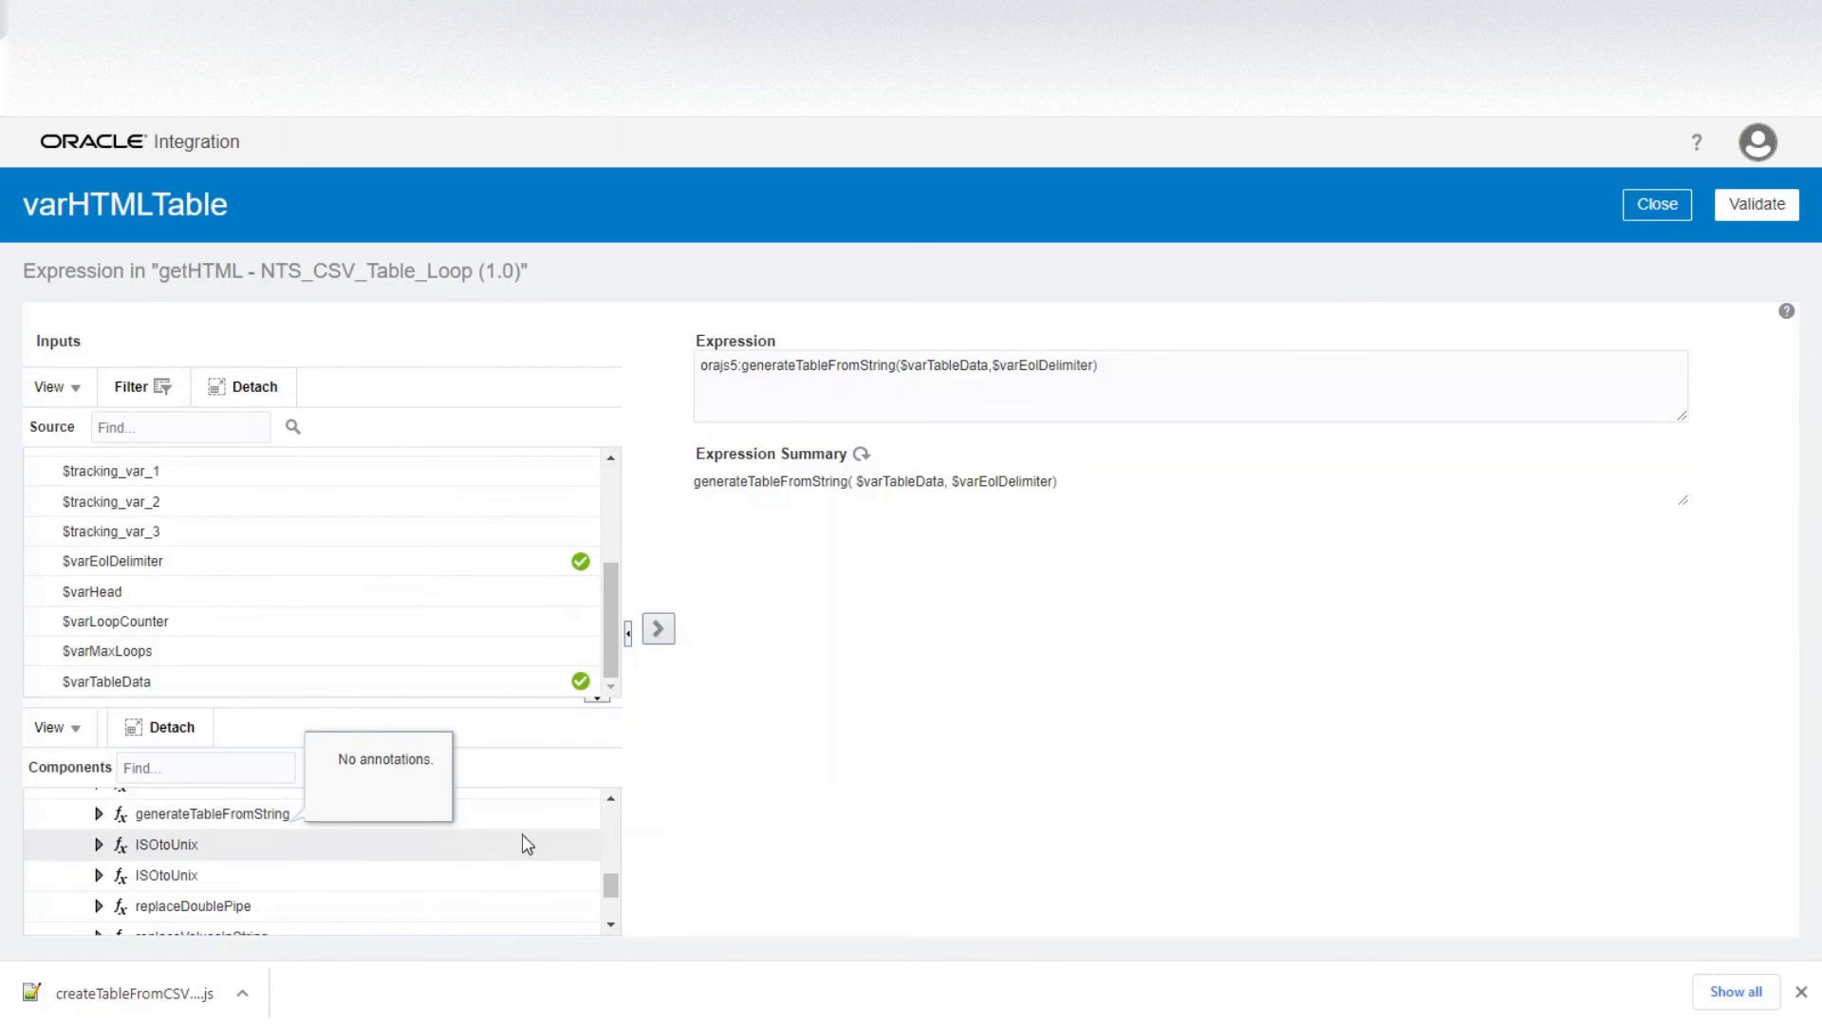
- Examine the generateTableFromString call and its two arguments in the varHTMLTable expression, then close the expression and the getHTML action
double_click(833, 366)
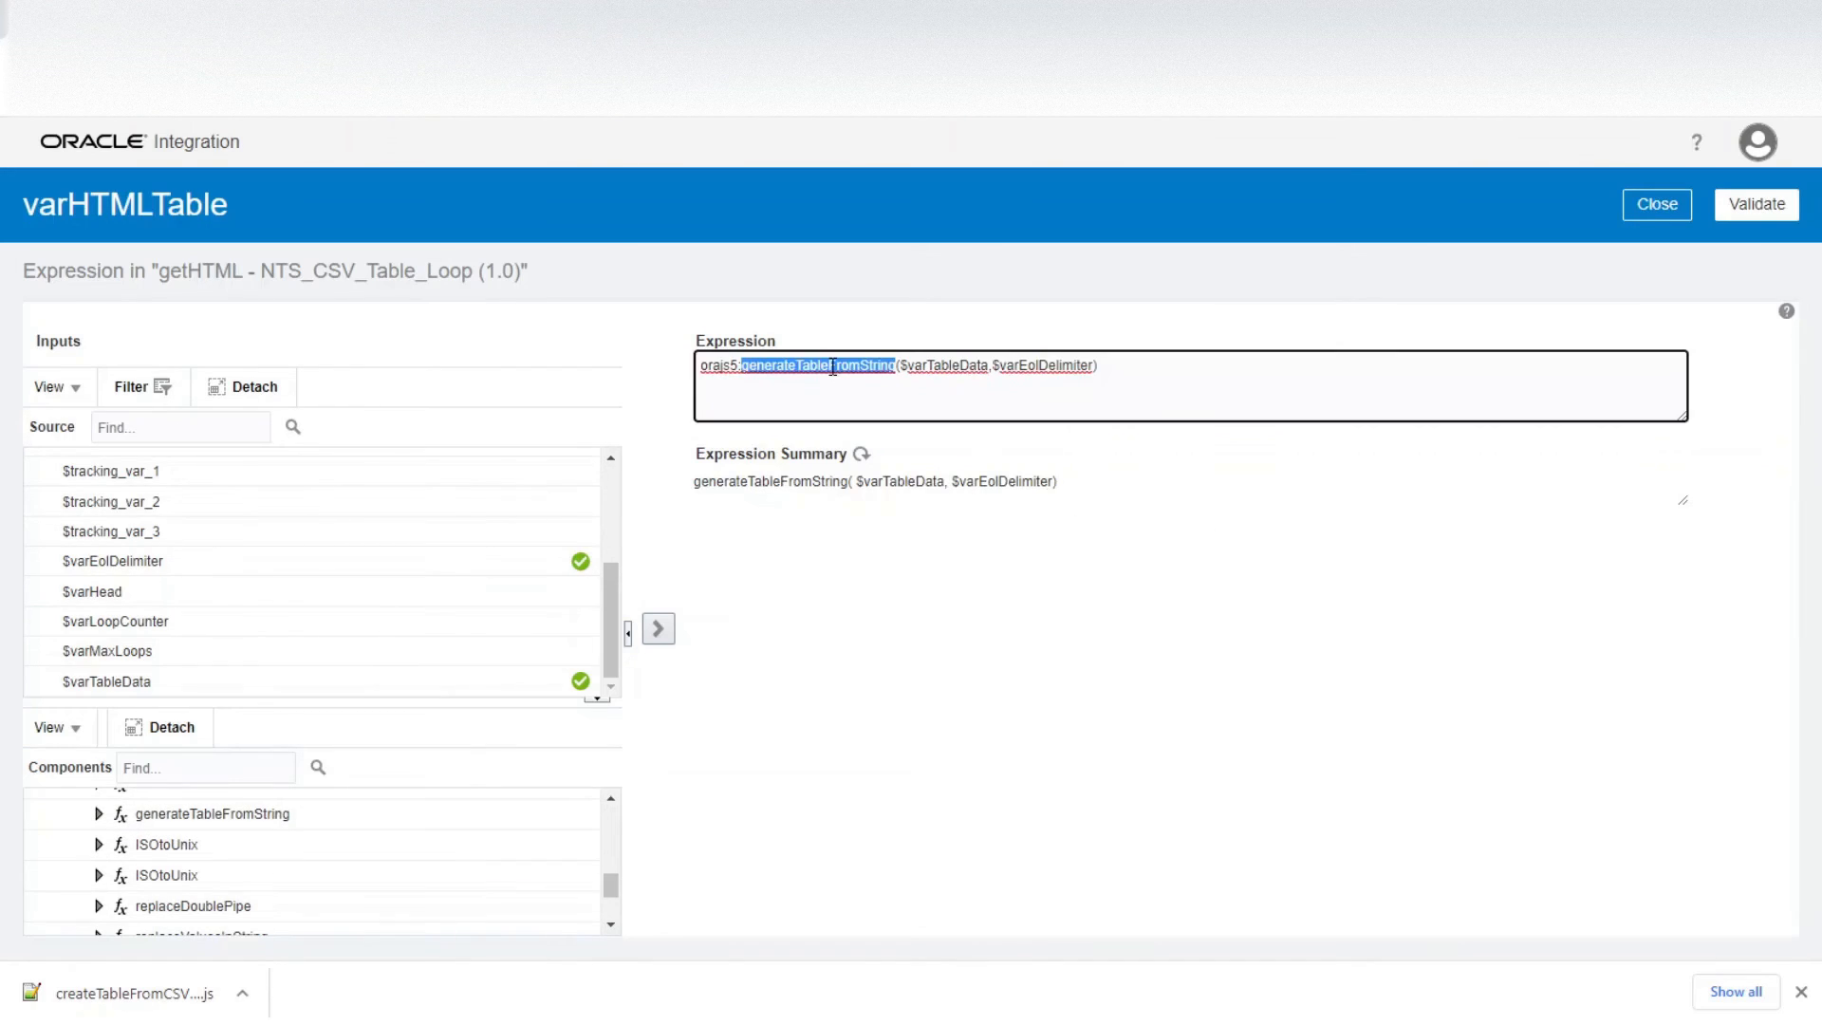
double_click(958, 365)
double_click(1058, 365)
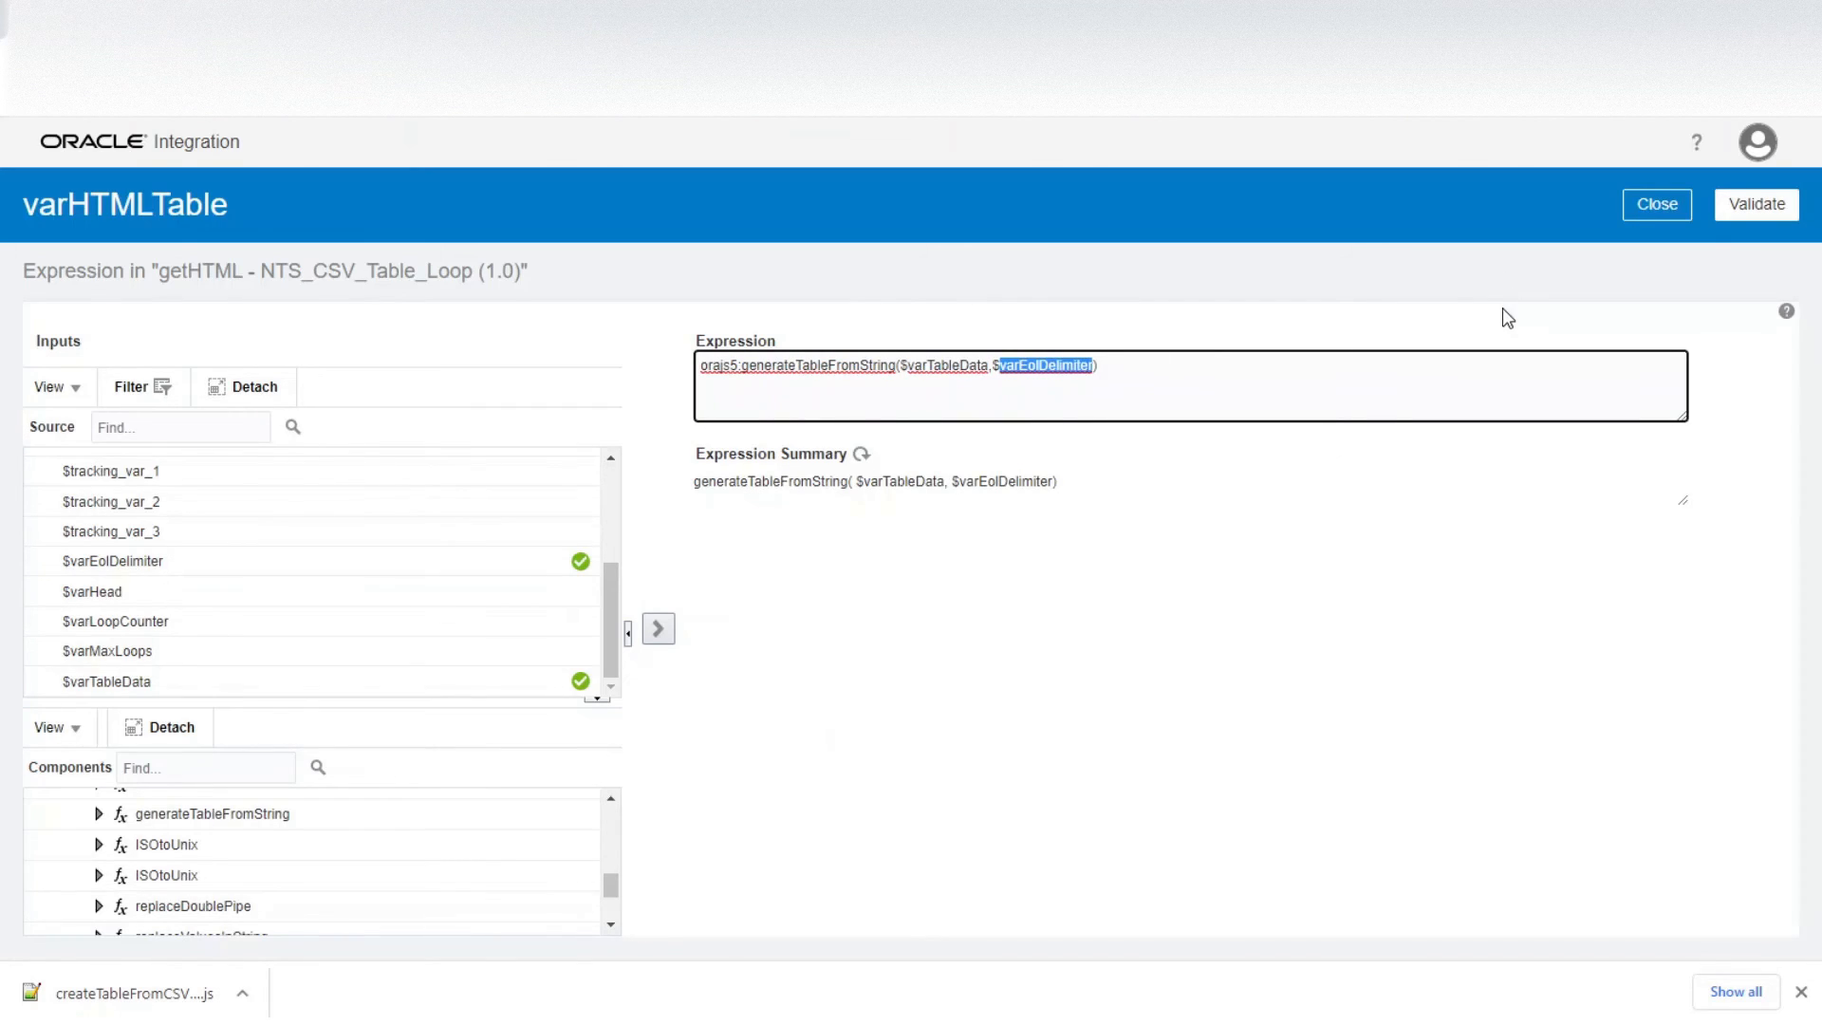
click(1652, 207)
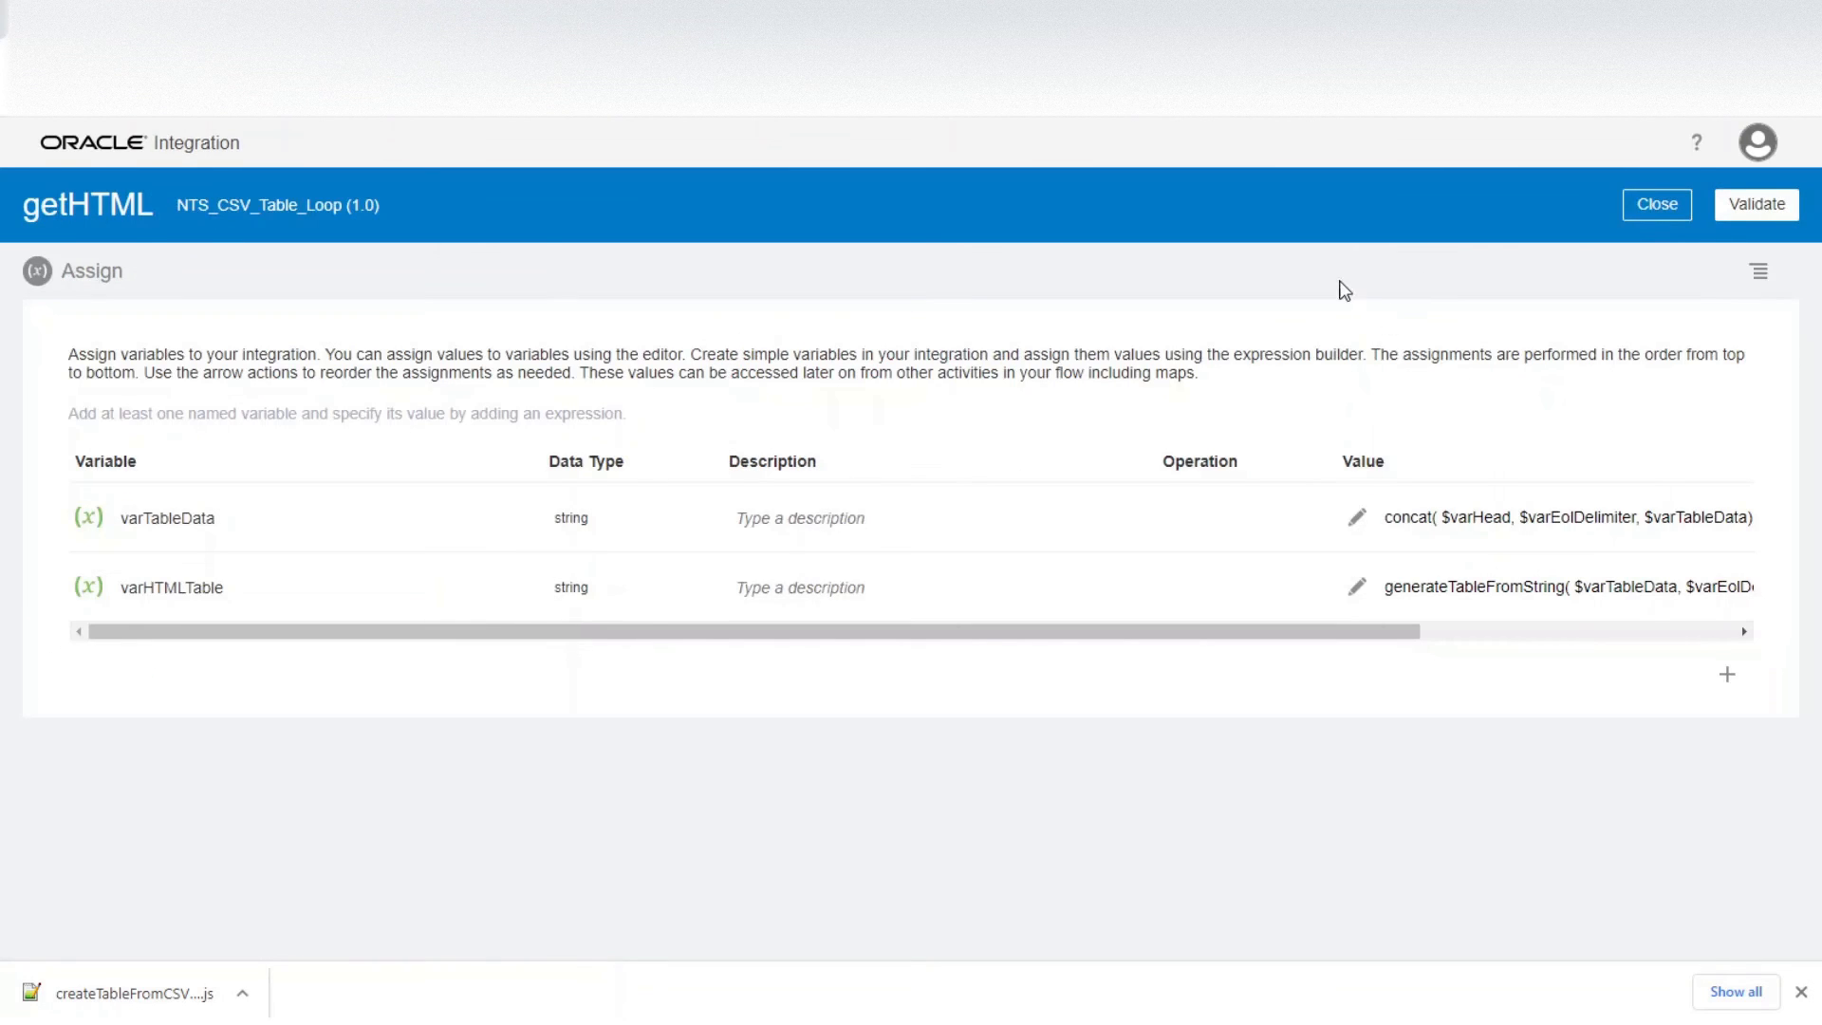
double_click(167, 582)
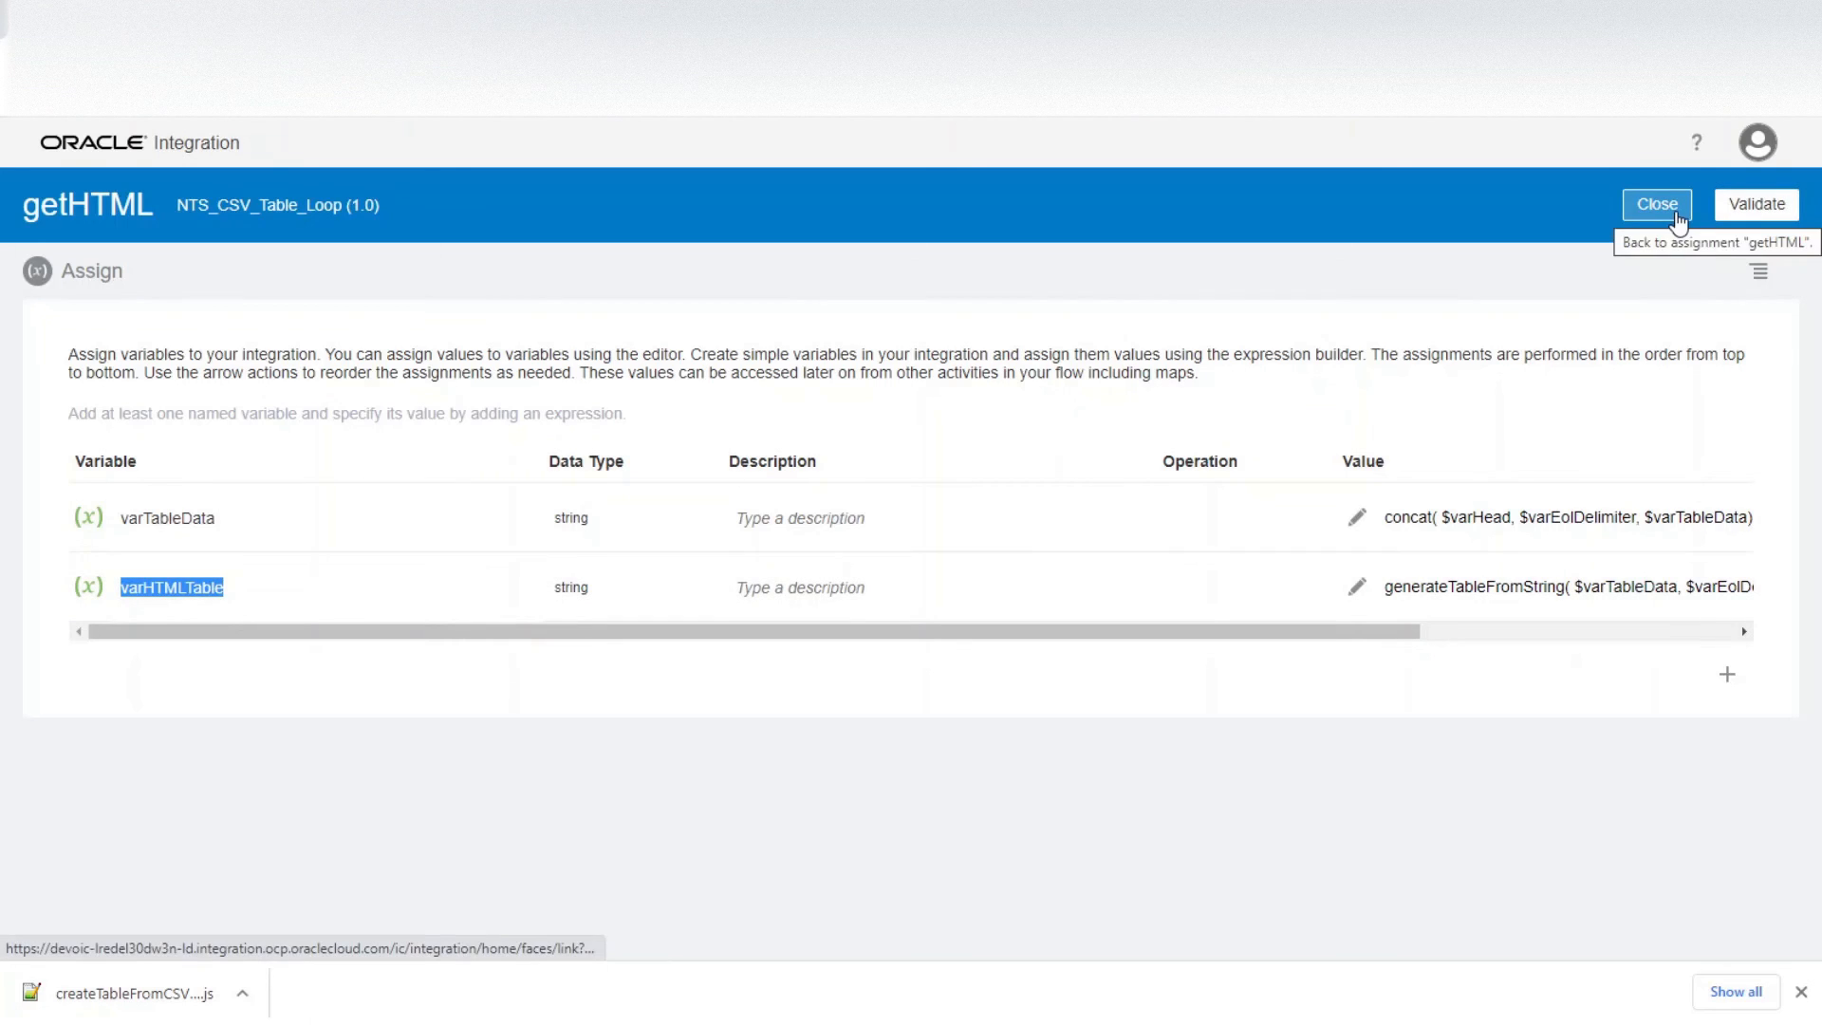
click(1675, 210)
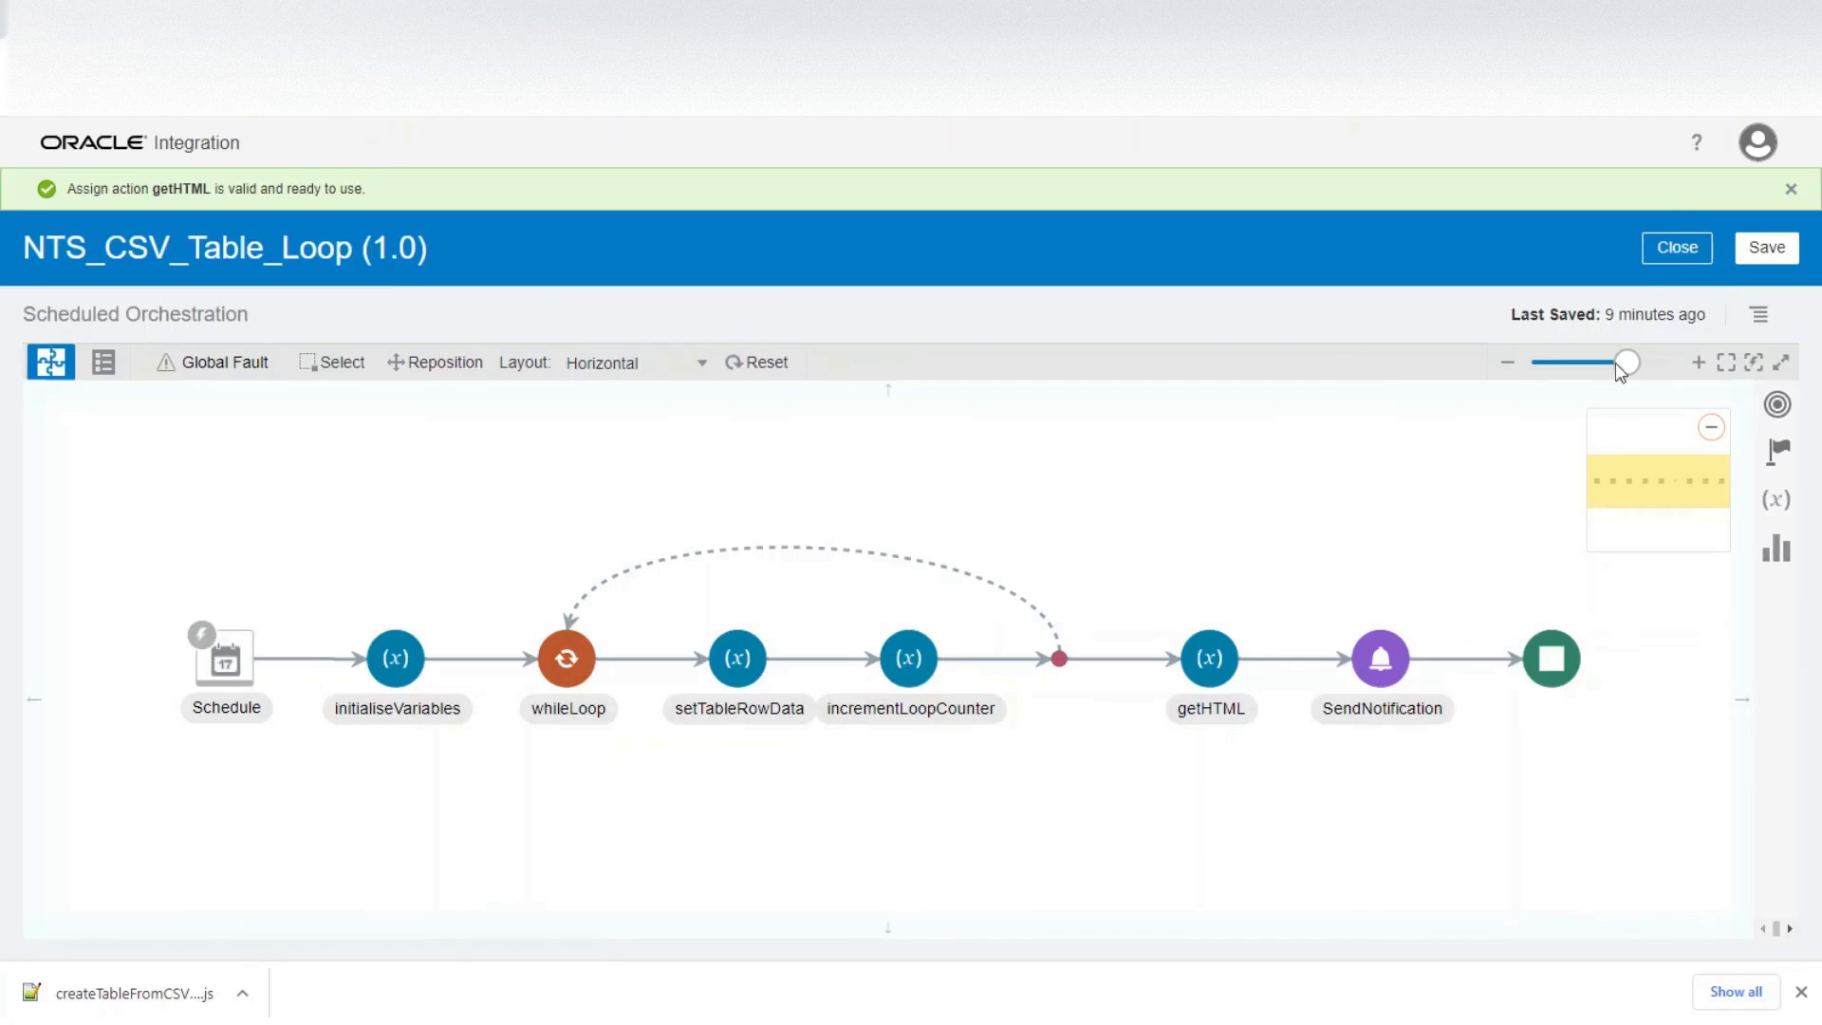
- Open the SendNotification action, inspect the variable mapped to the tableData1 parameter in the expression builder, and close the expression
click(1380, 658)
click(1427, 625)
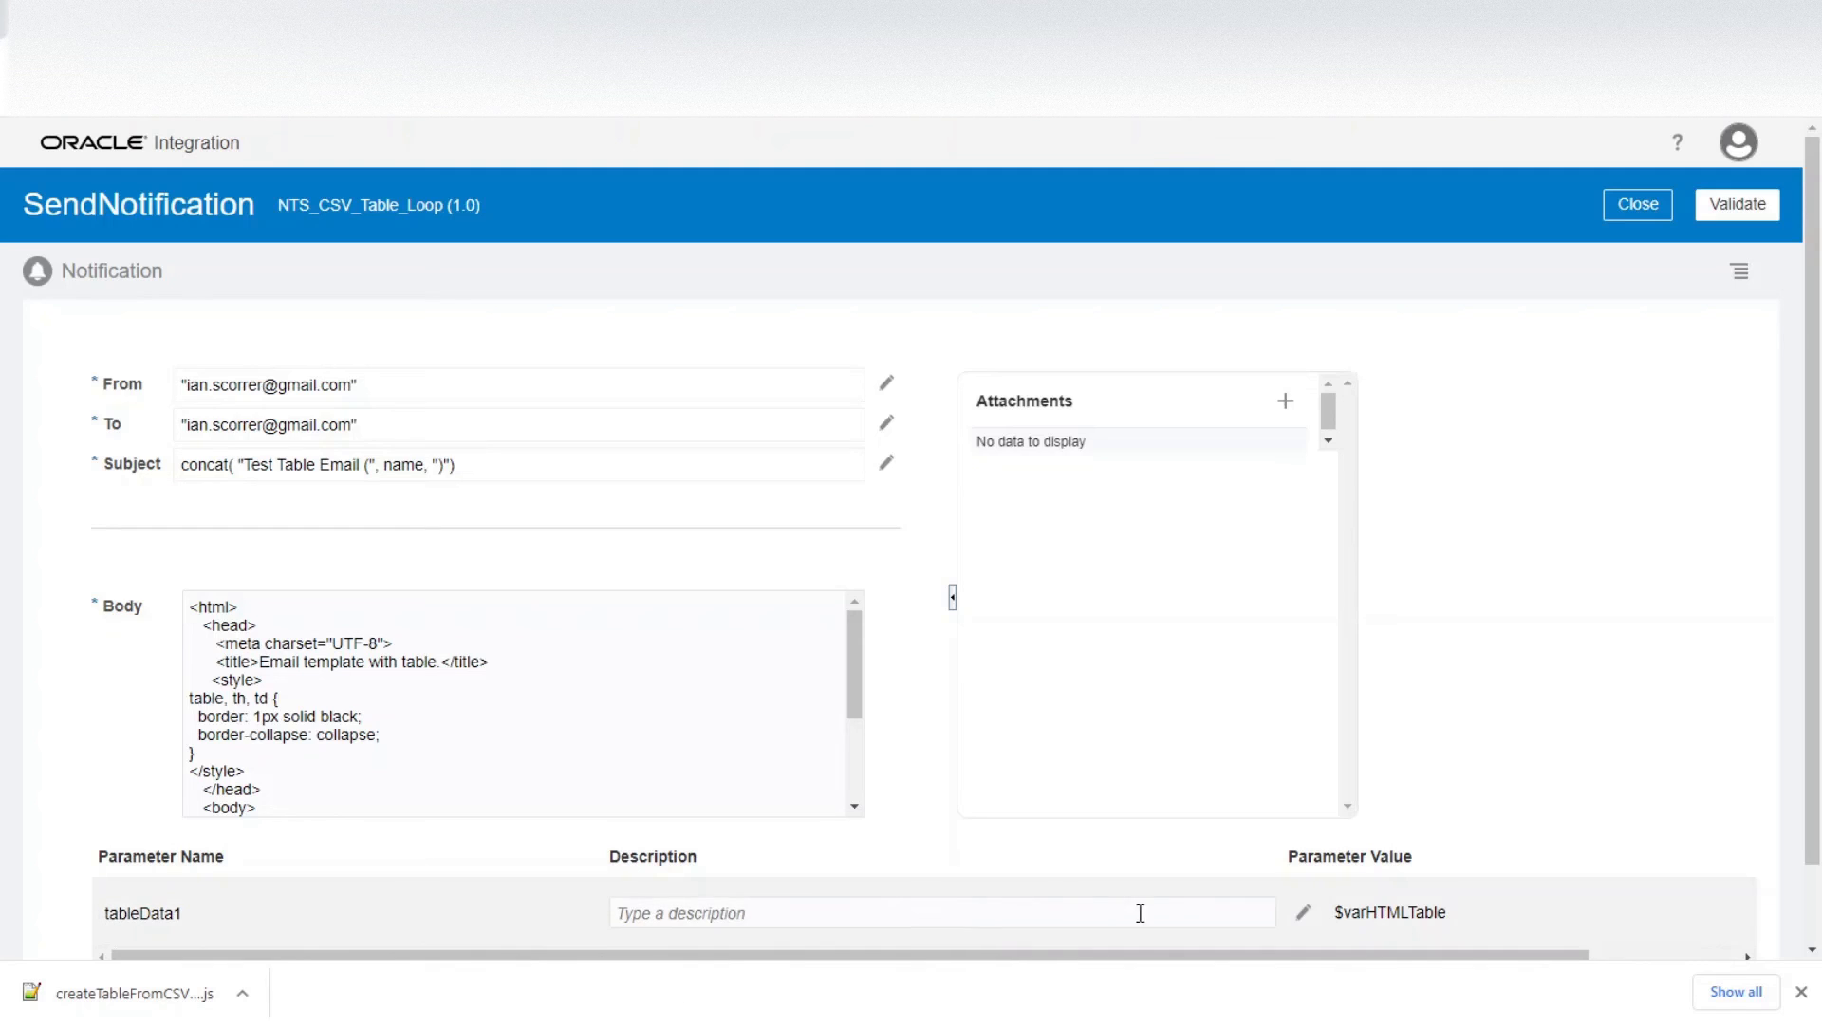
click(1305, 916)
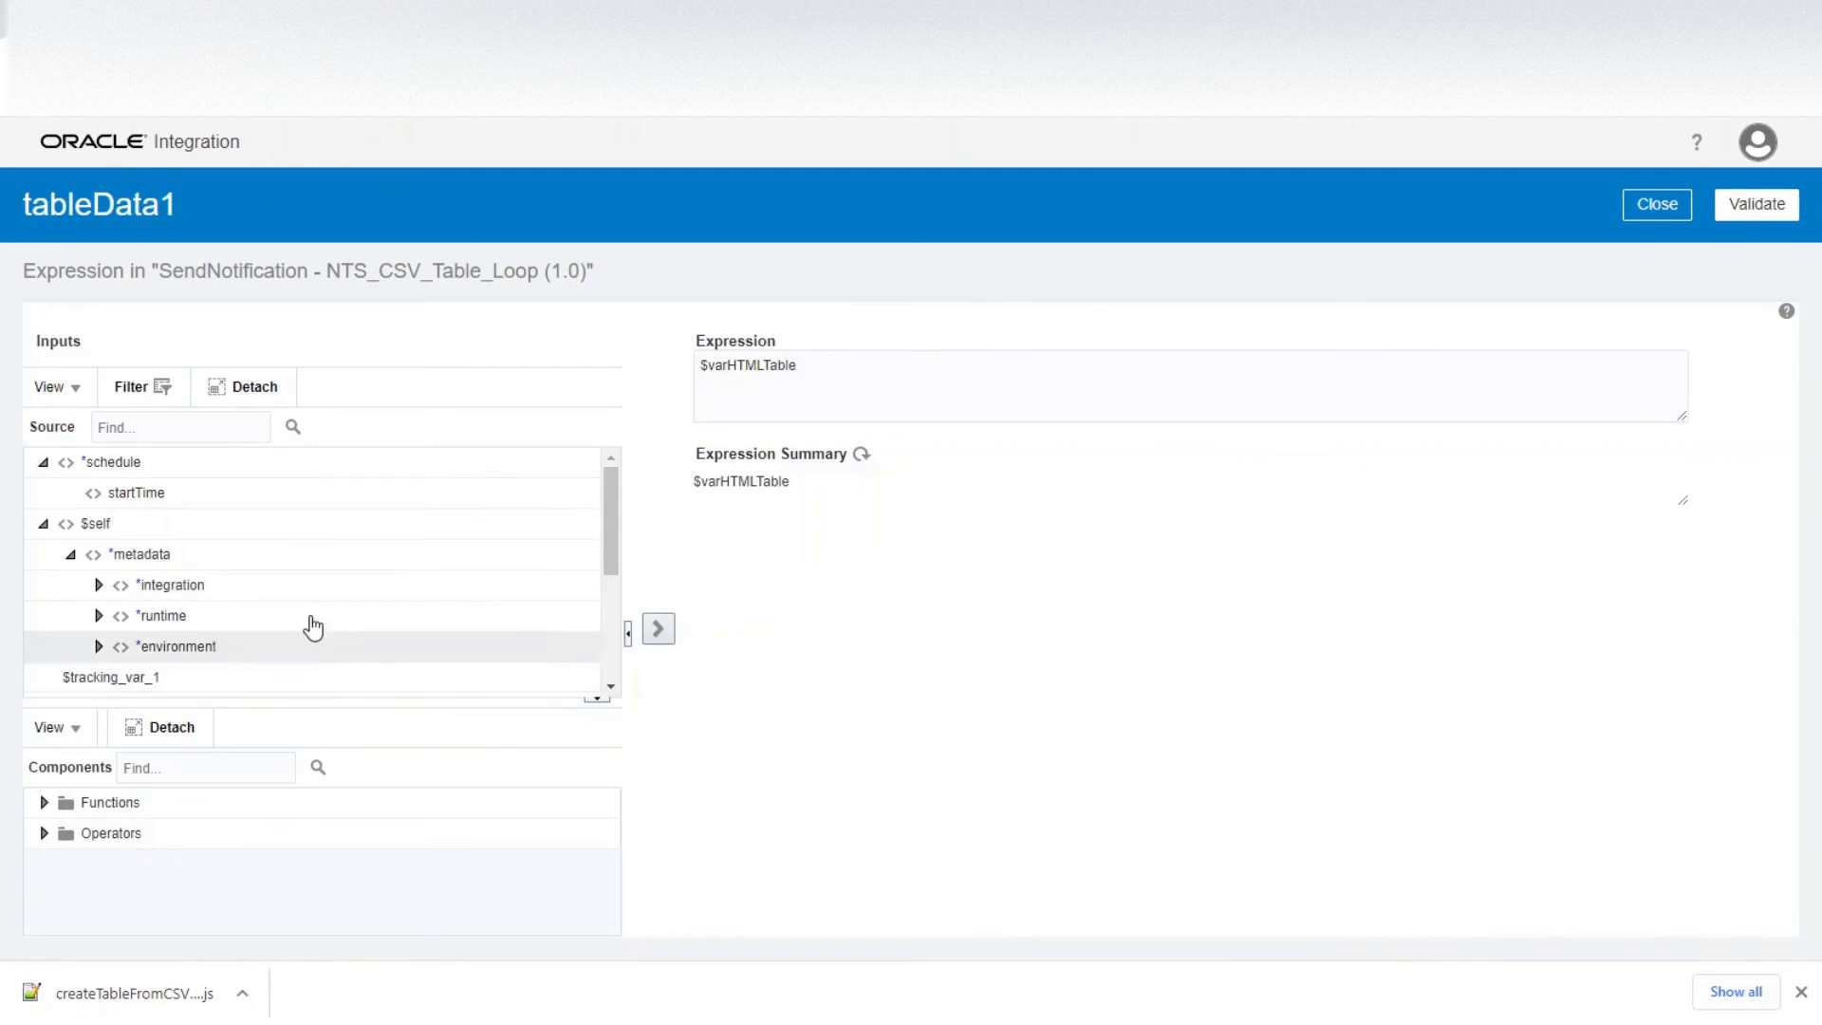
drag(610, 496, 622, 588)
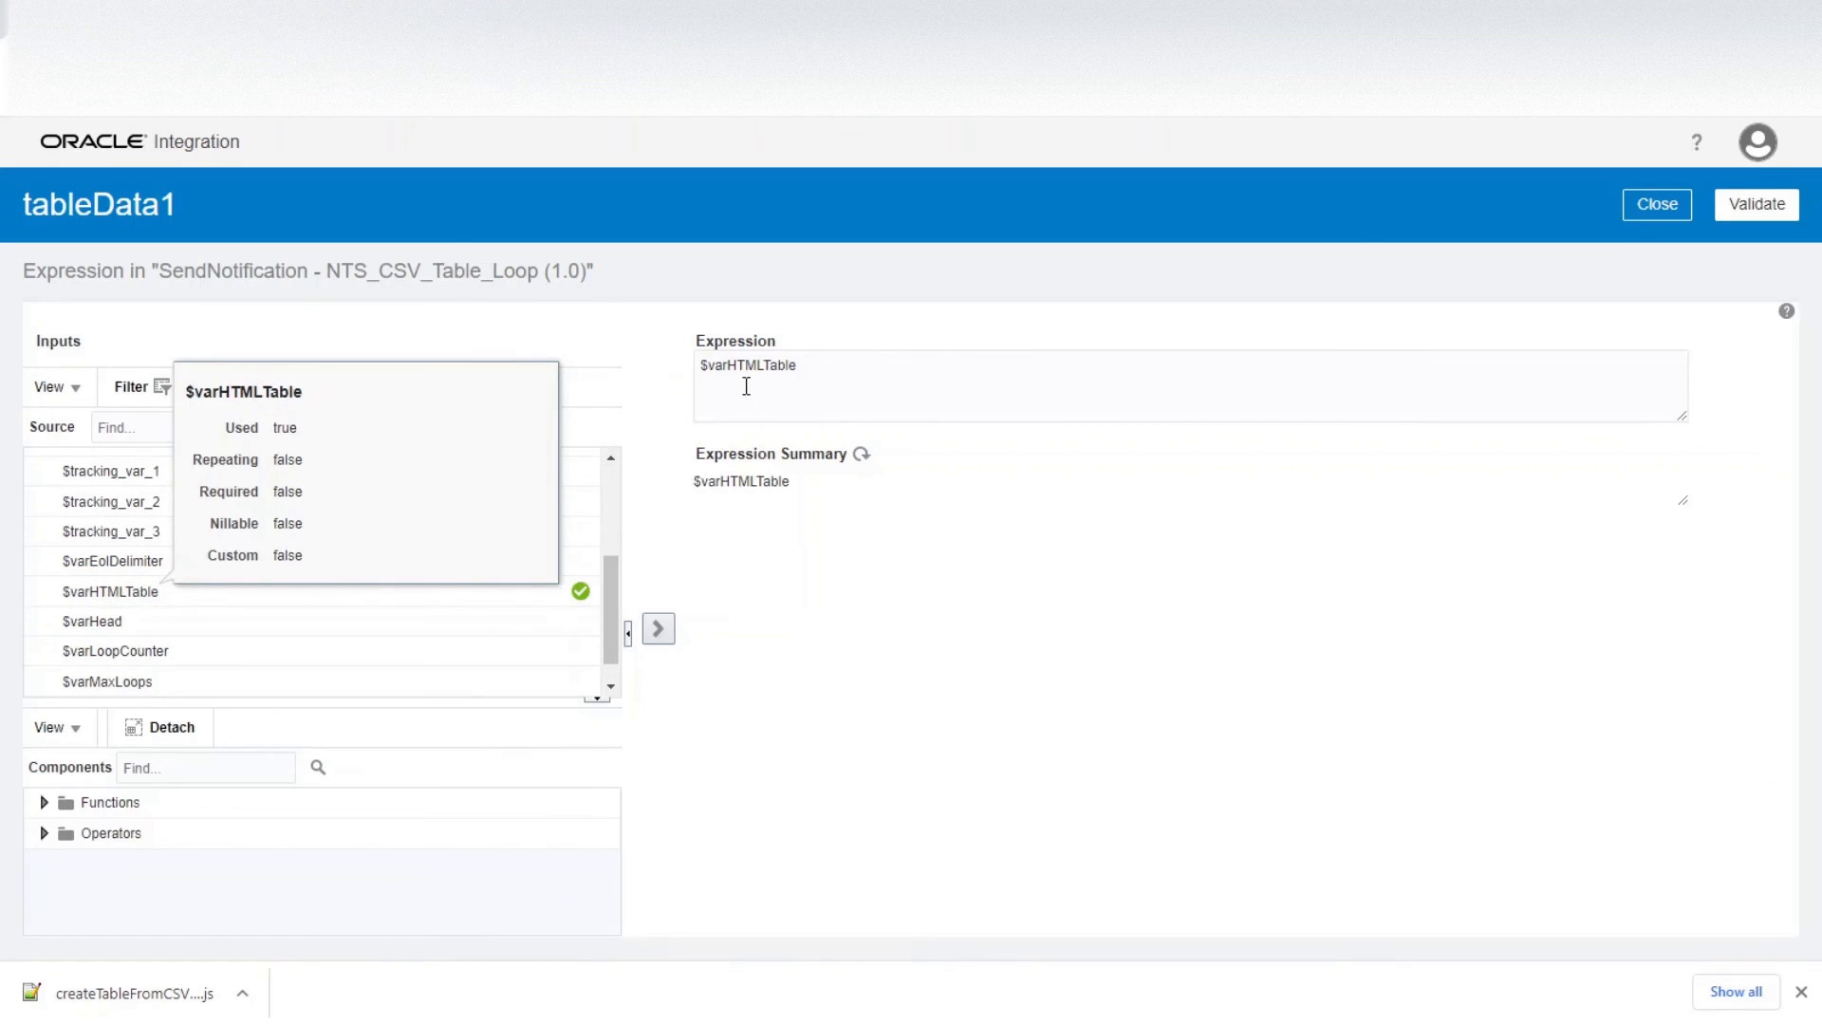
click(1654, 203)
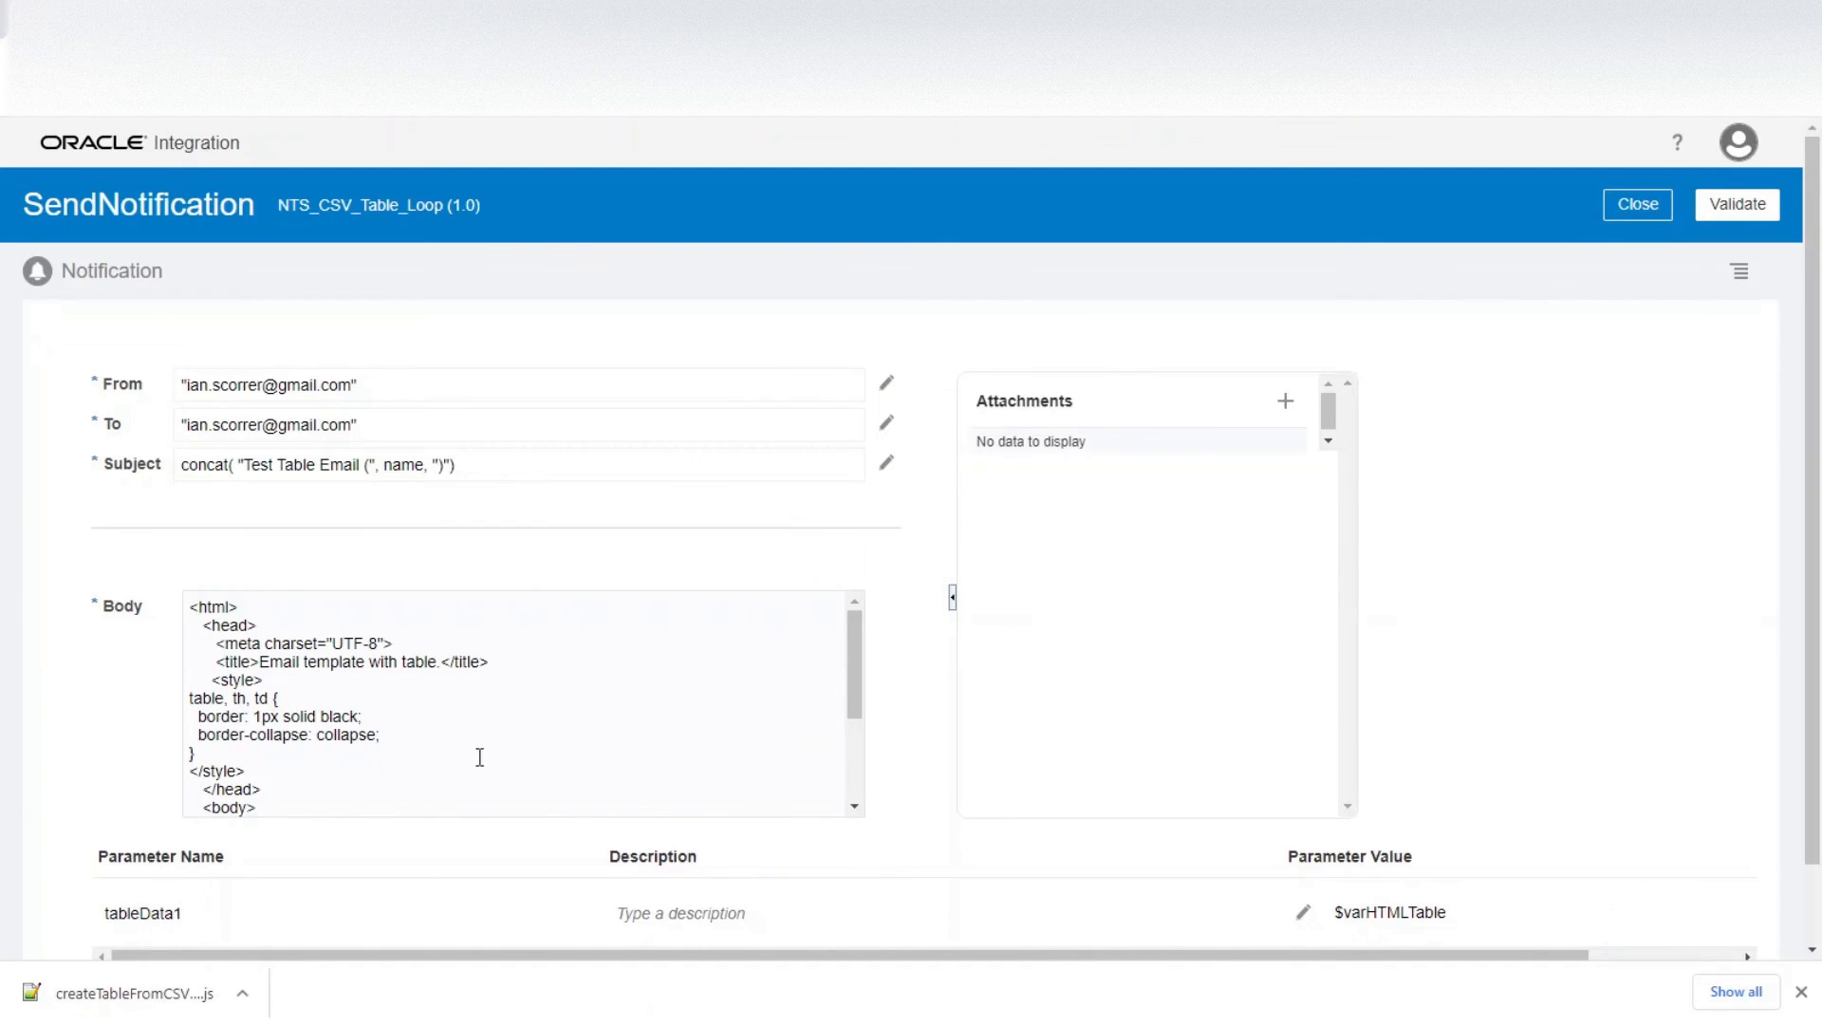
- Review the HTML body and its {tableData1} placeholder, close SendNotification, and switch to Gmail to view the resulting table email
drag(192, 605, 357, 861)
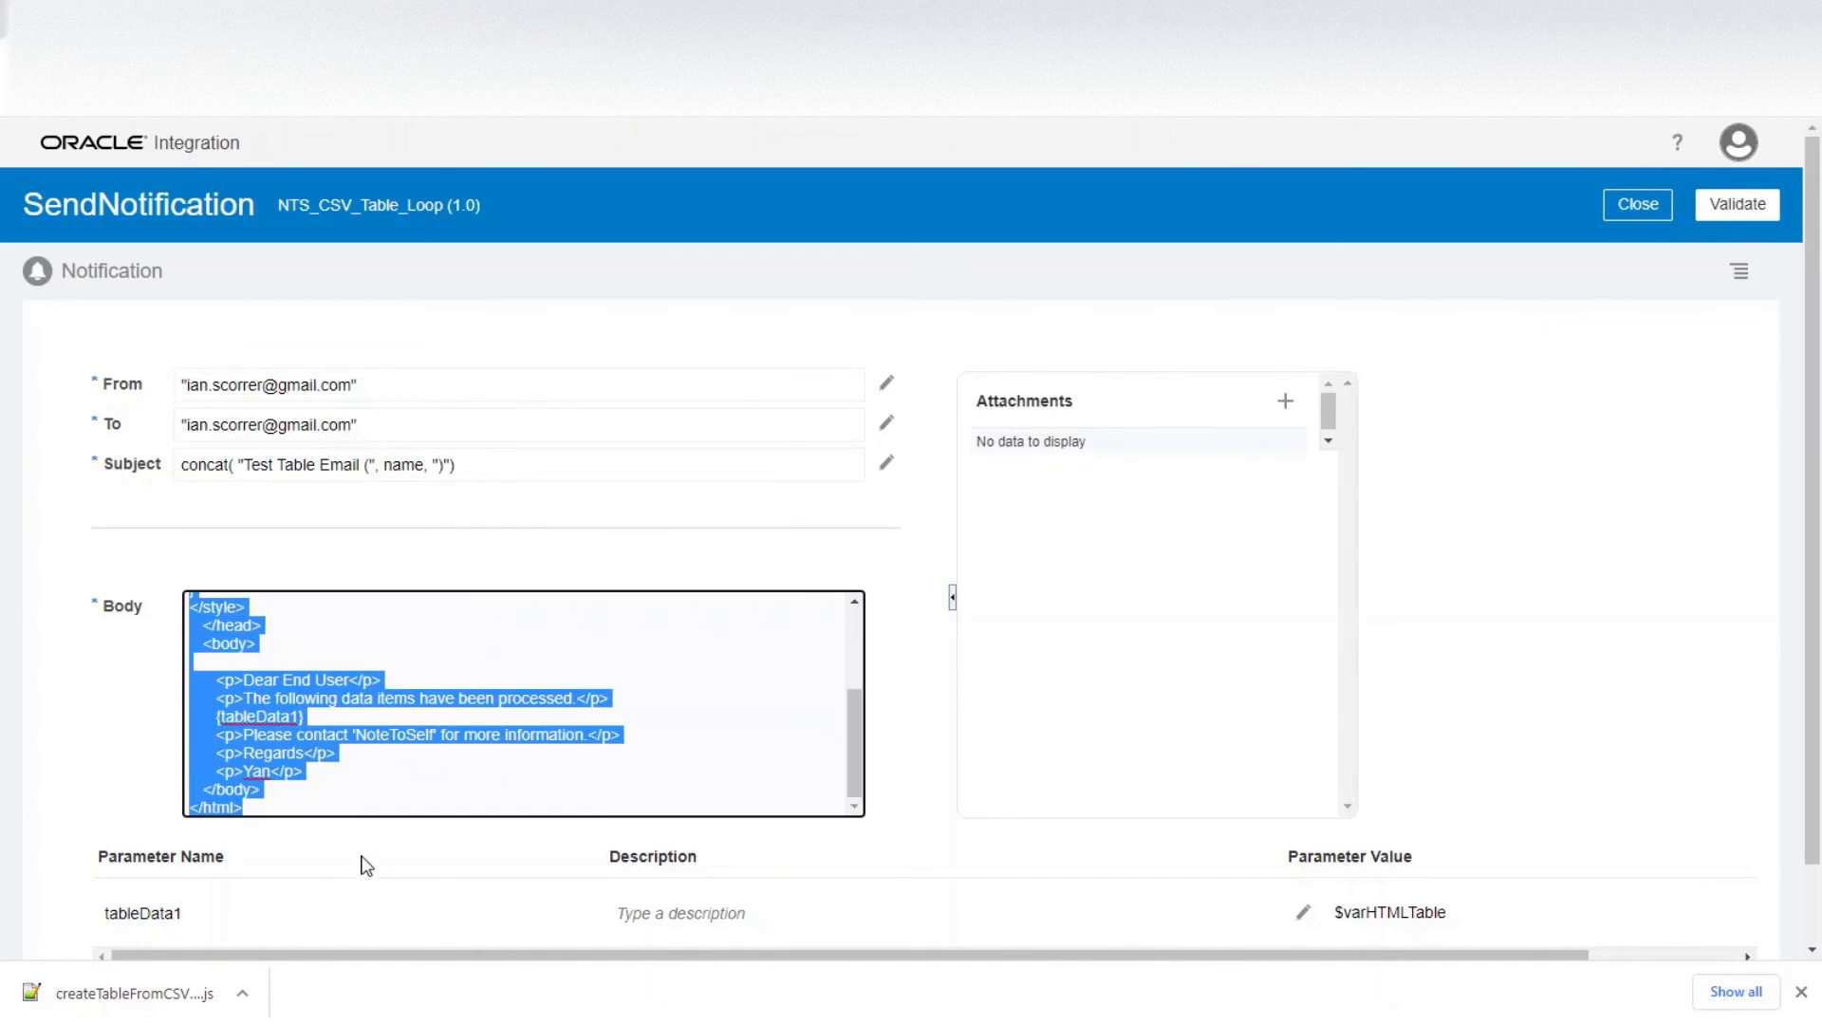
click(342, 805)
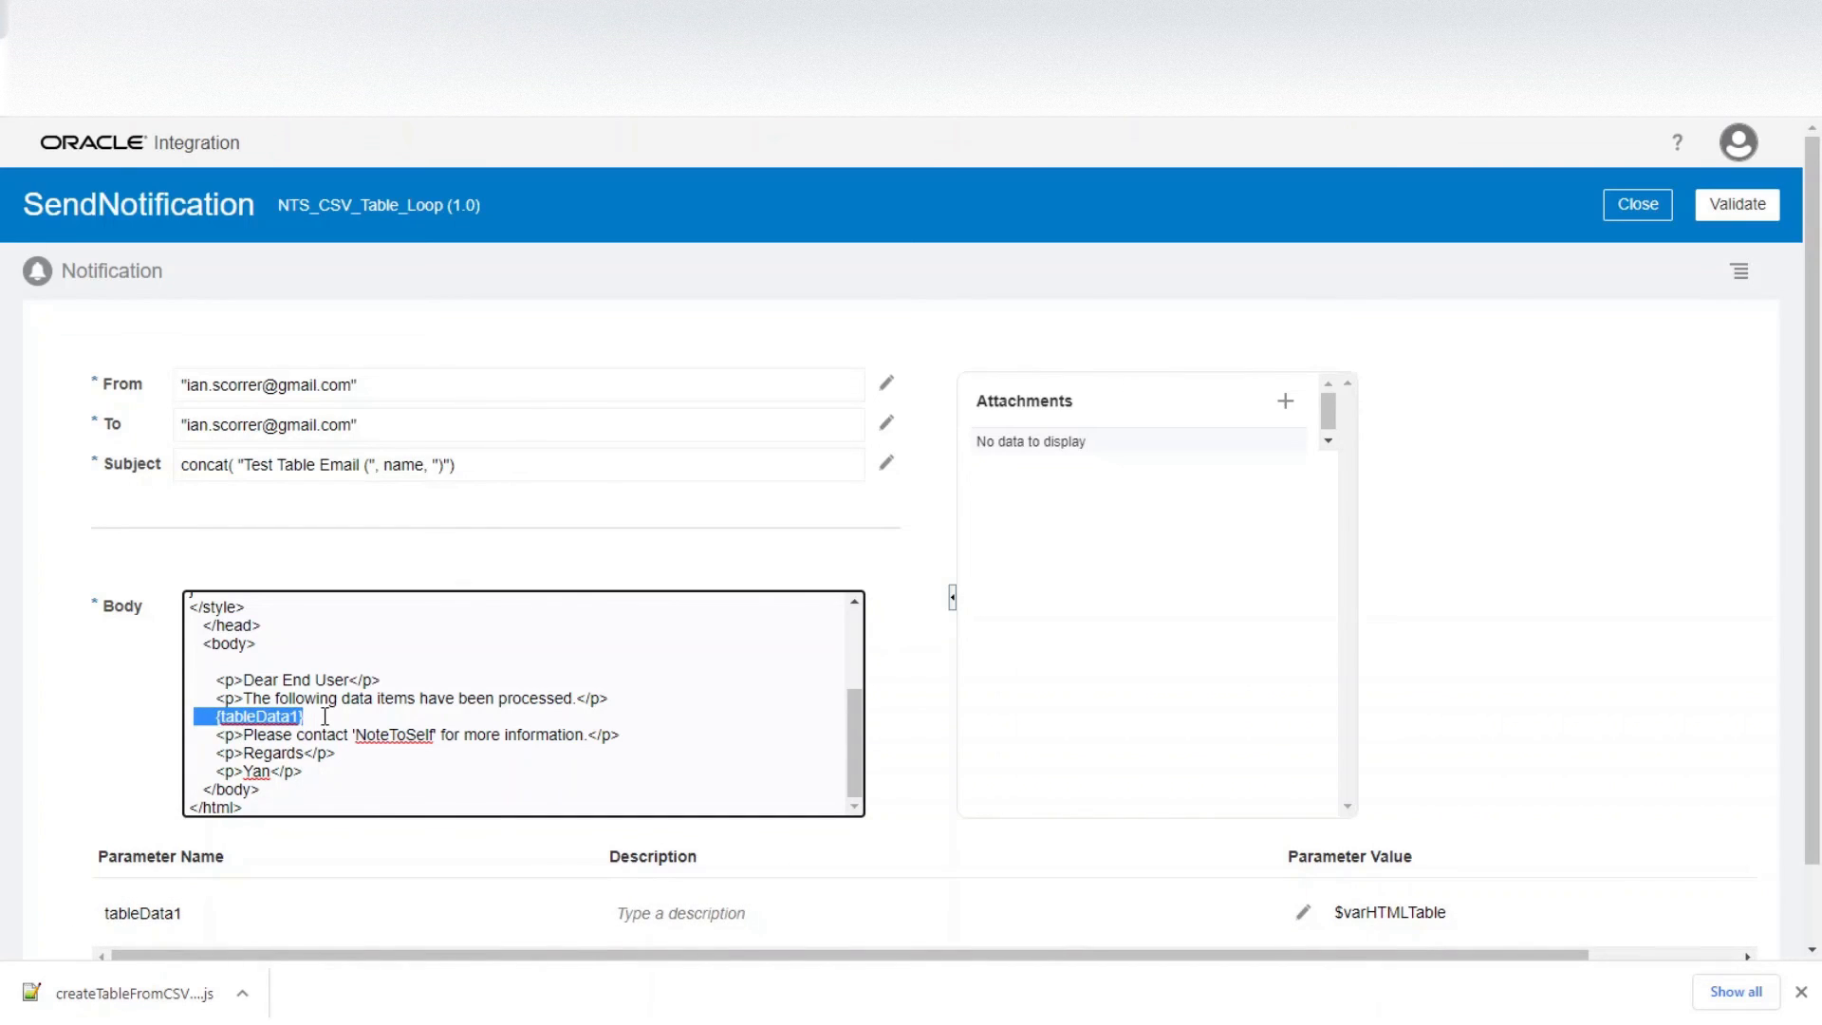
click(1655, 218)
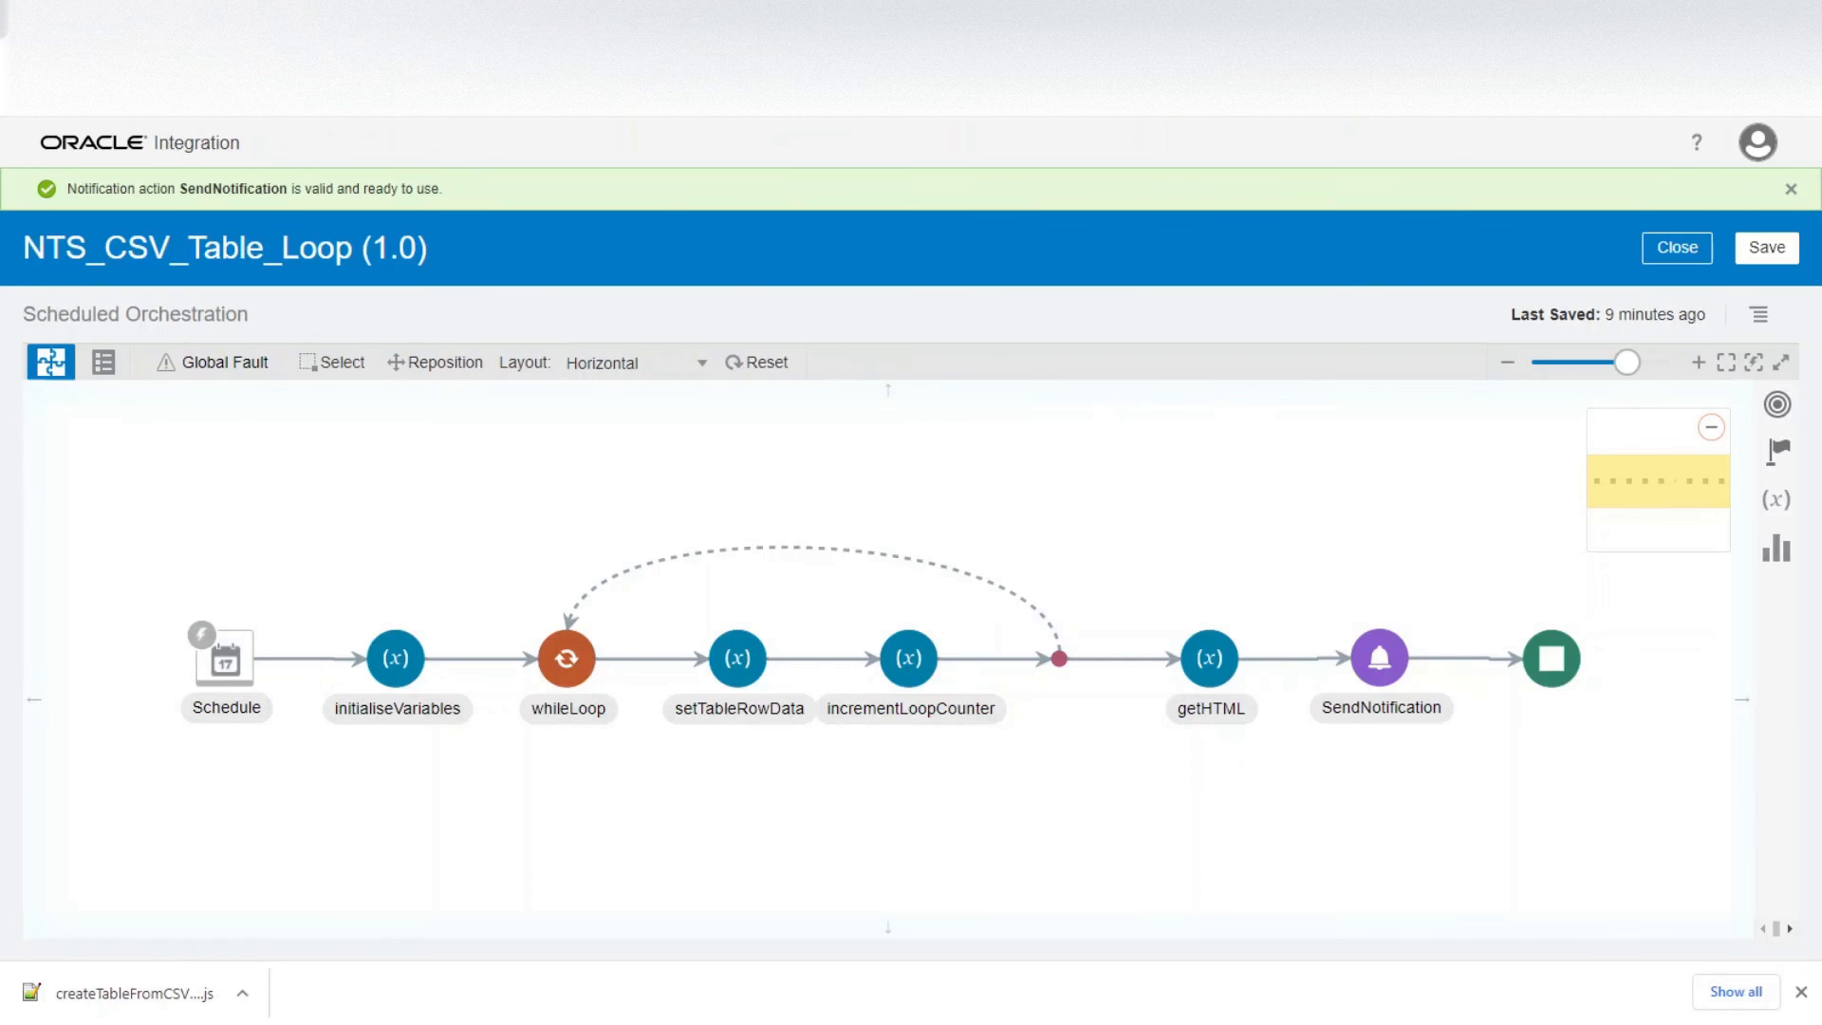
click(384, 19)
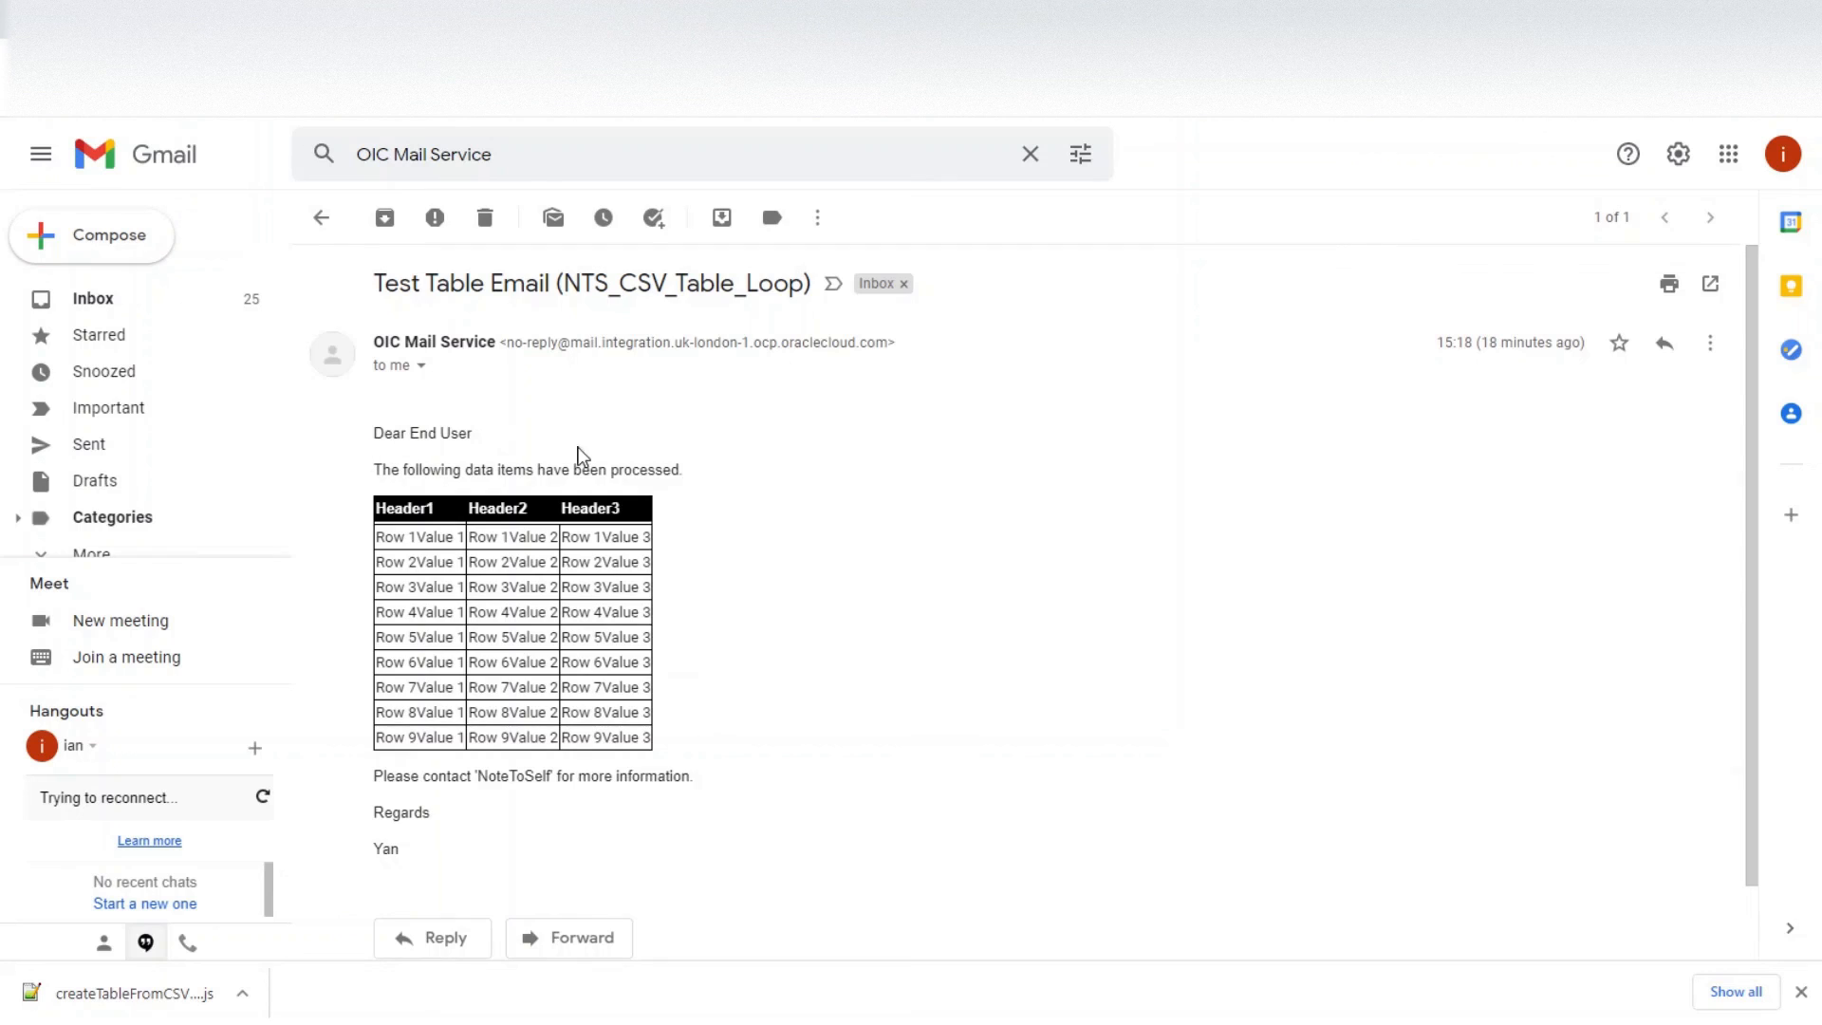